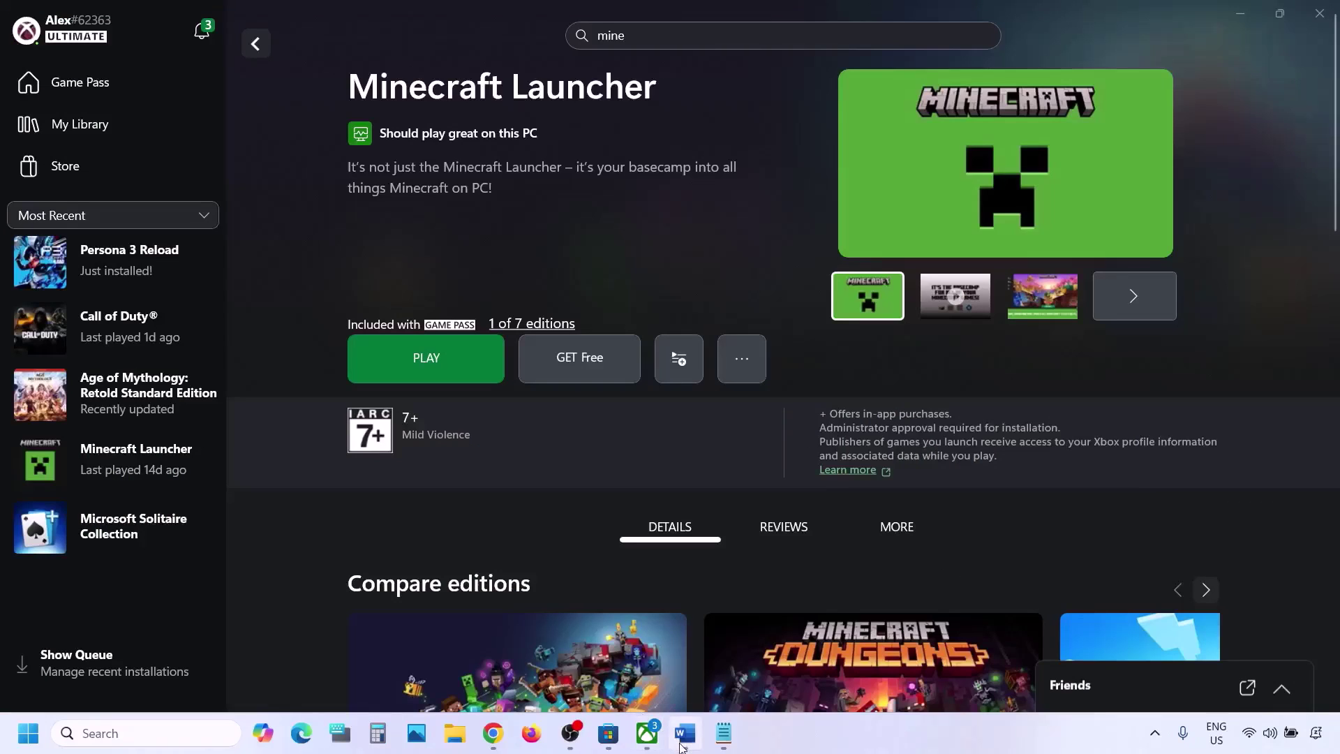
Step: Review Step 1, Run Gaming Services Repair Tool, in the Word notes, then return to the Xbox app
click(684, 734)
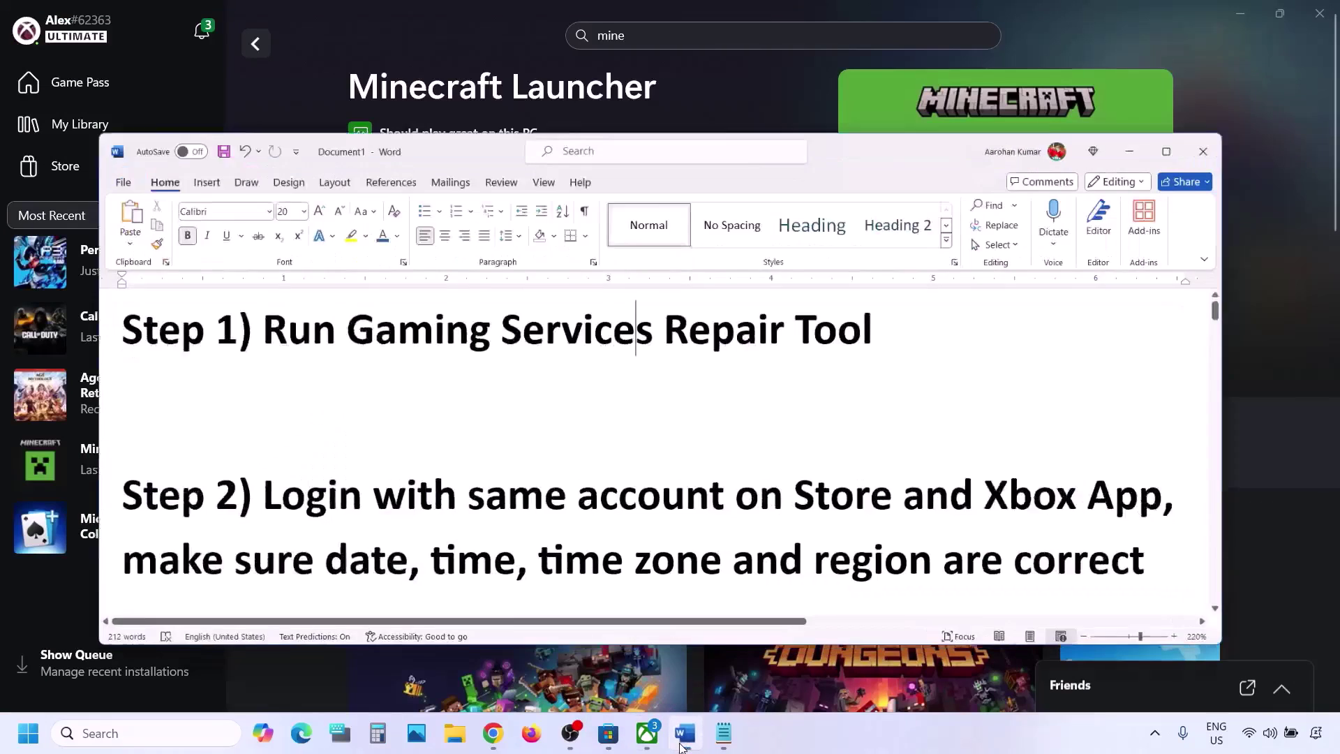
drag(230, 269, 906, 279)
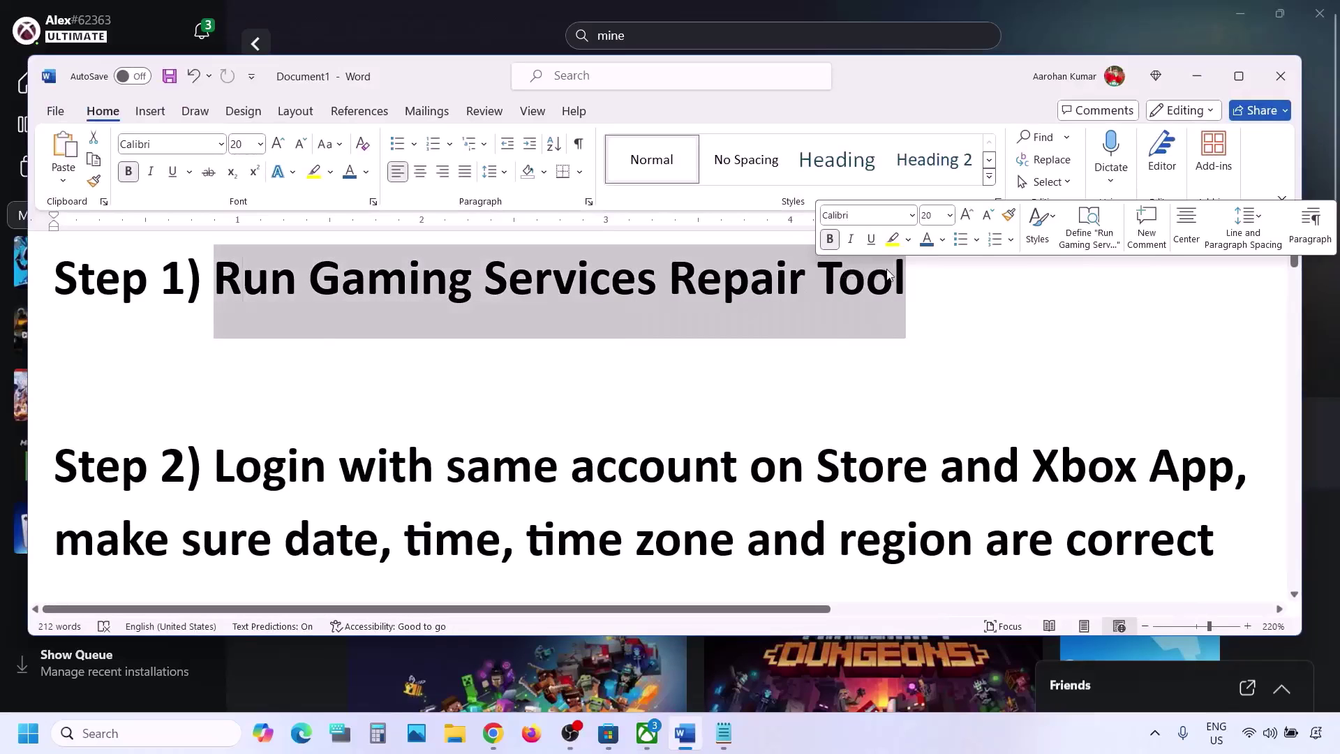
click(466, 15)
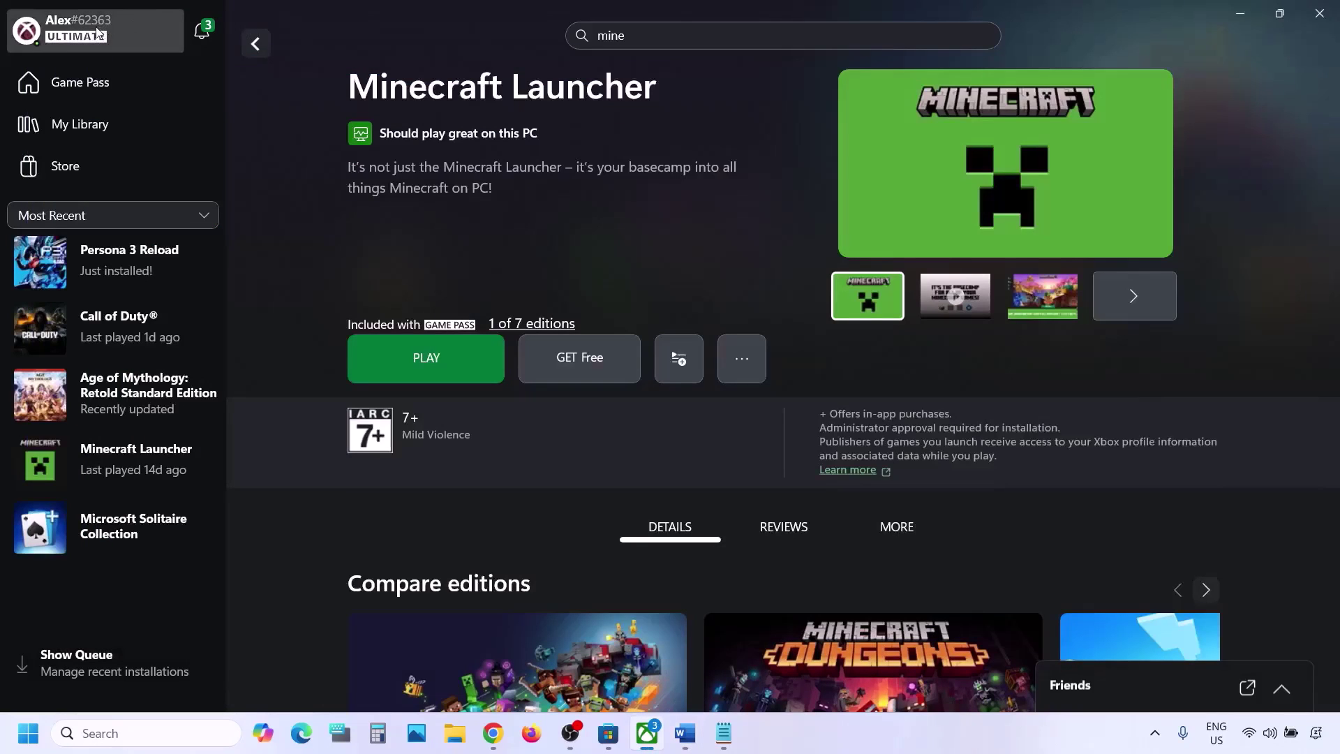
Step: Run the Gaming Services Repair Tool from Xbox Support and close the completed repair results
click(71, 37)
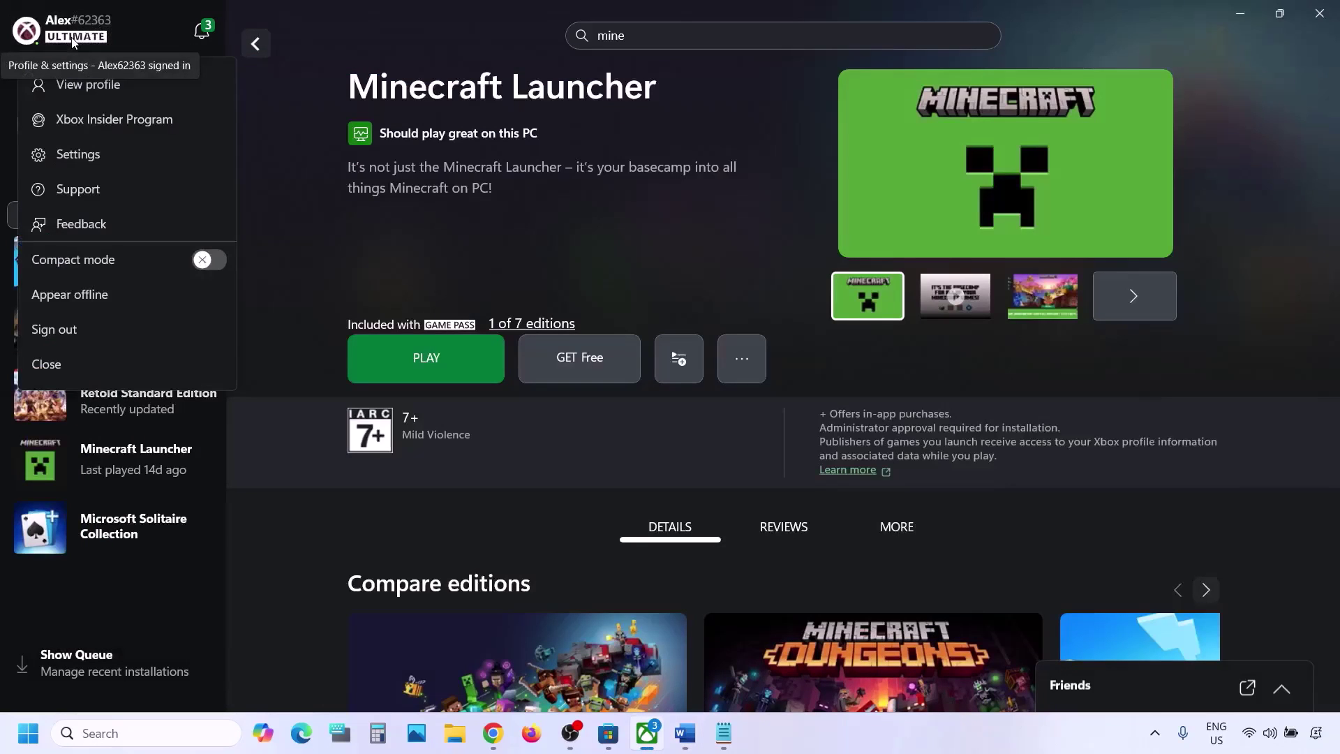
click(80, 189)
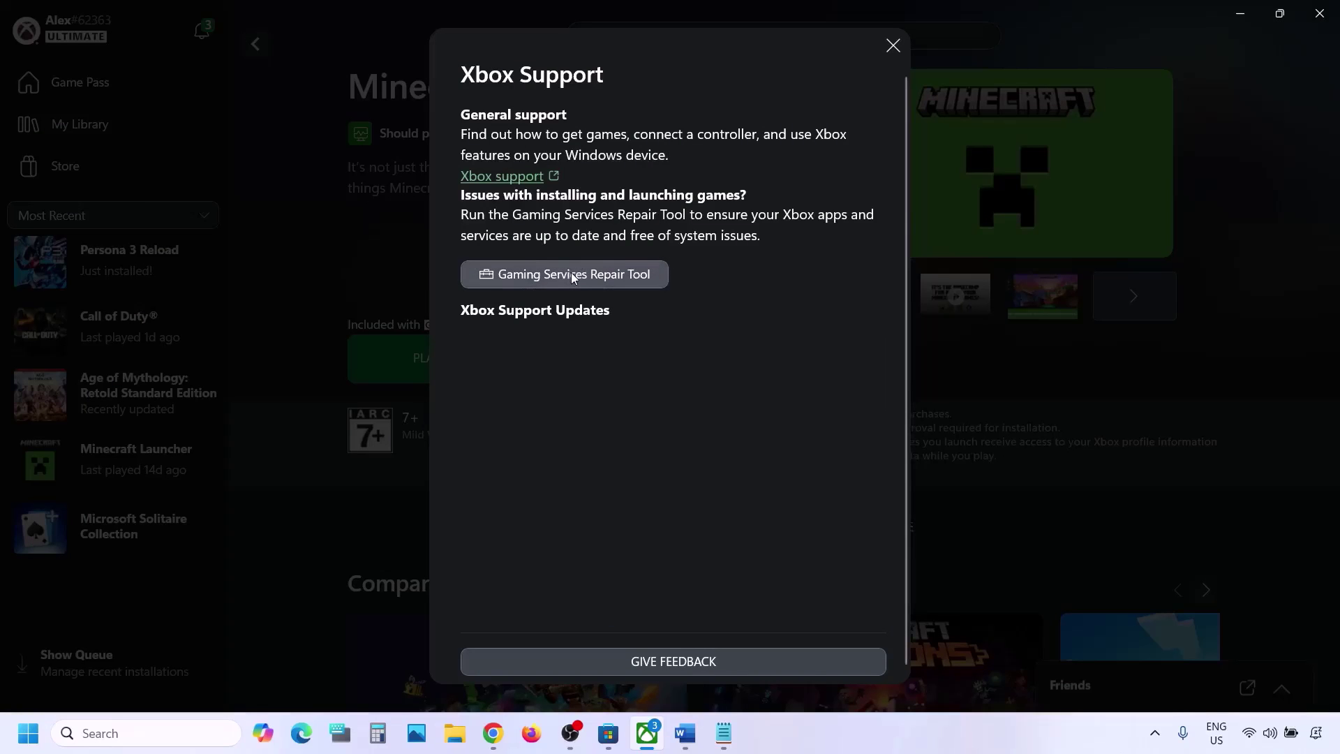
click(561, 277)
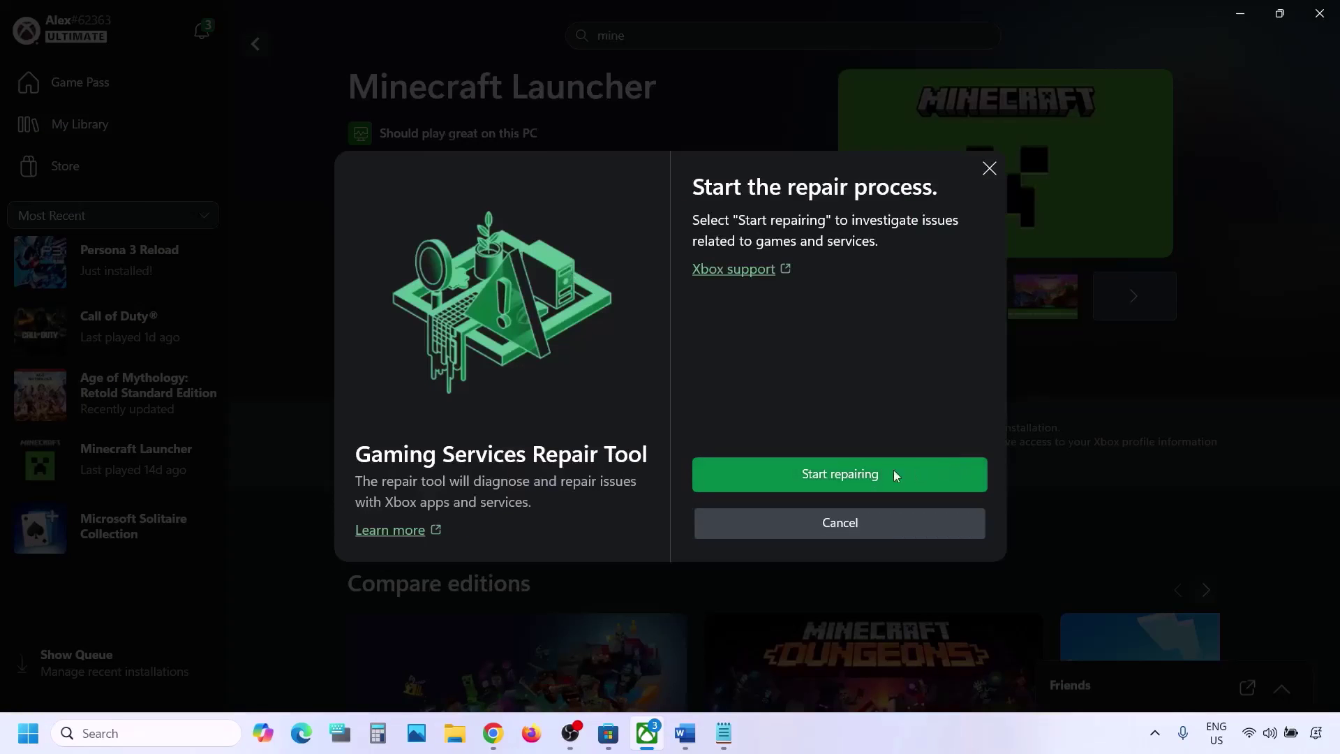
click(861, 480)
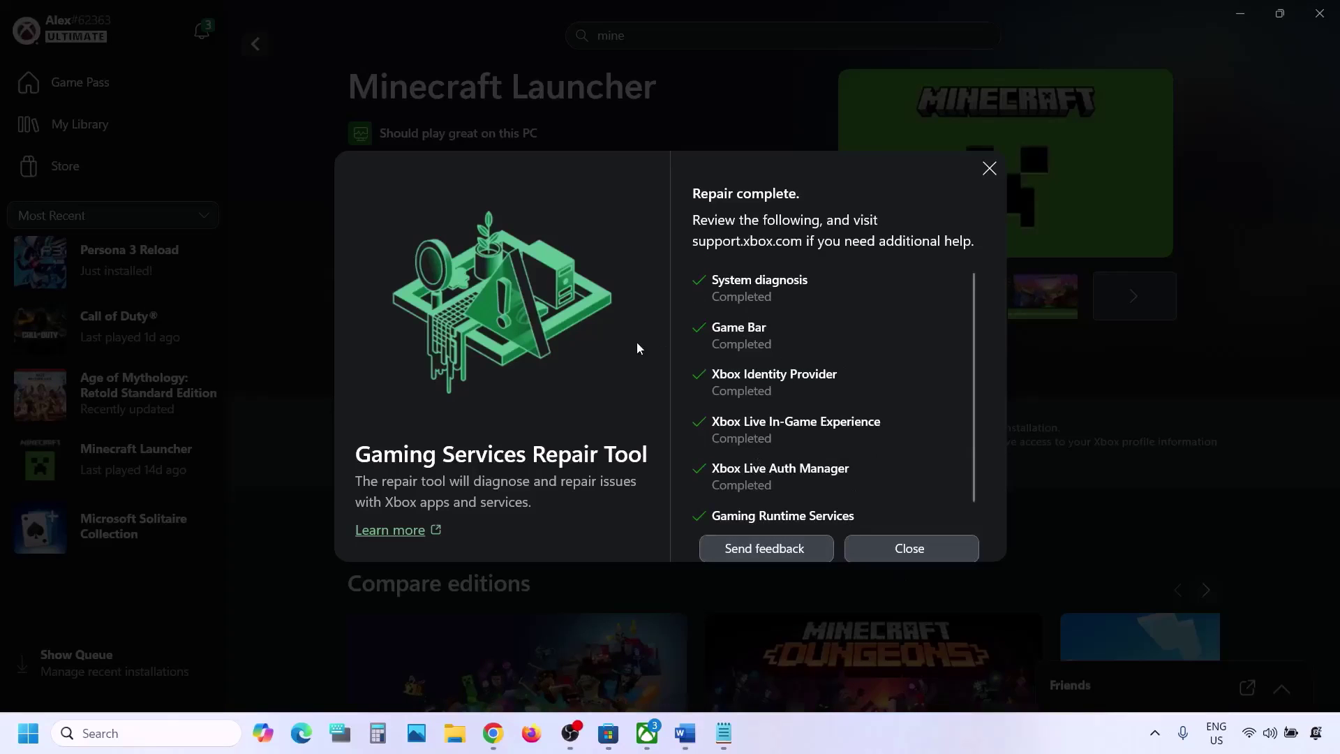
click(894, 551)
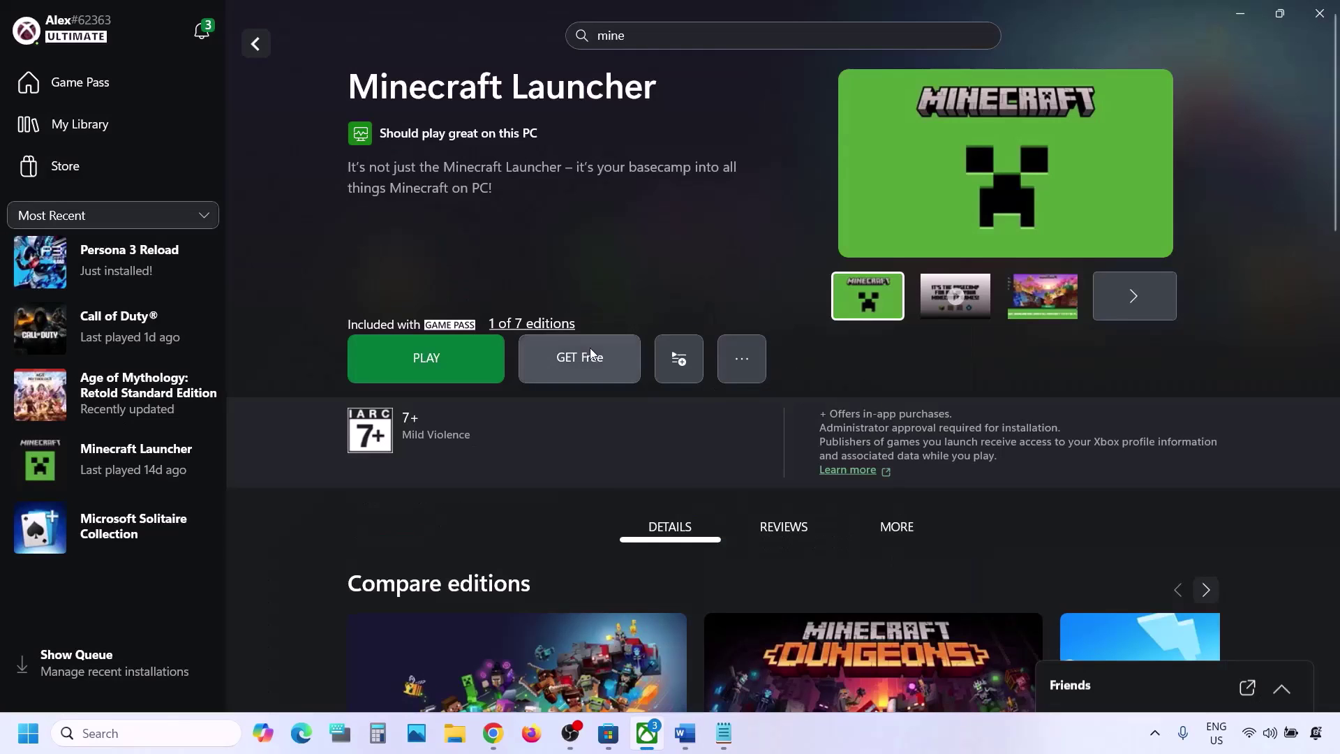
click(492, 733)
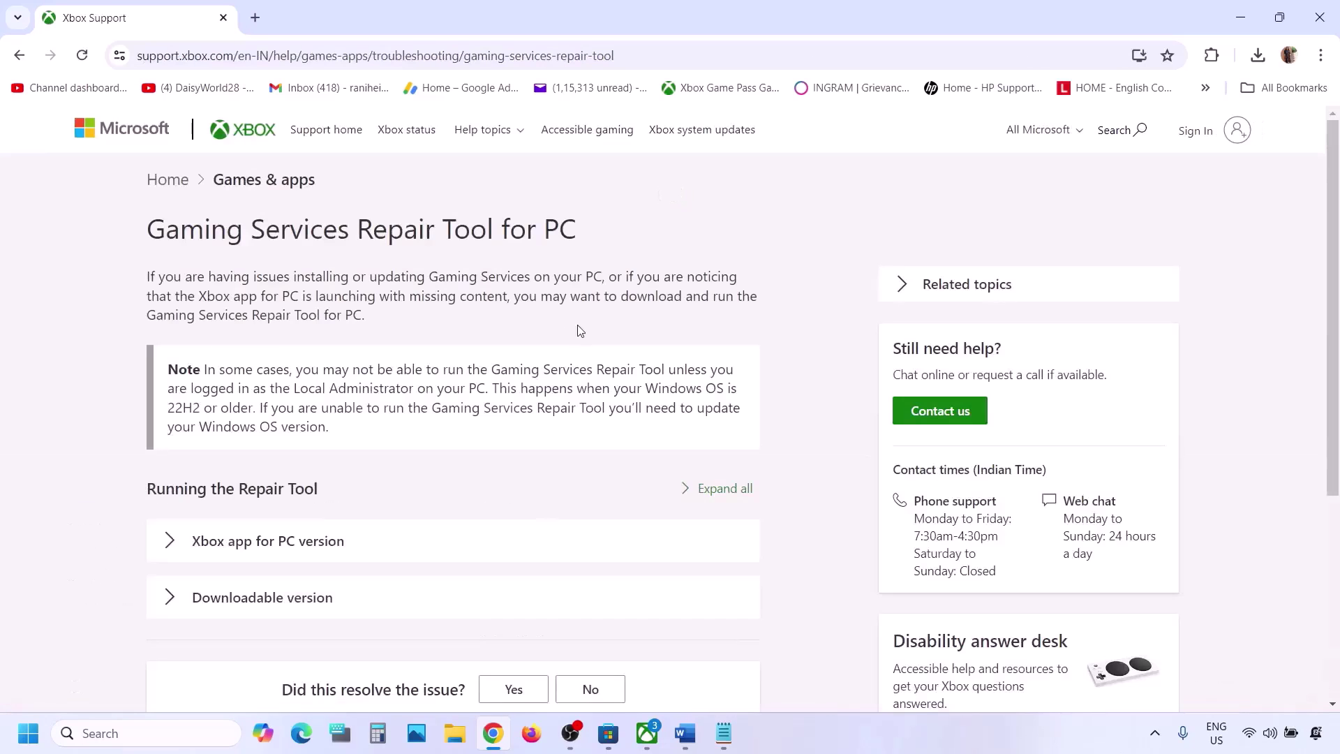
Step: Expand the Downloadable version section and download the Gaming Services Repair Tool for PC
scroll(278, 439, down, 7)
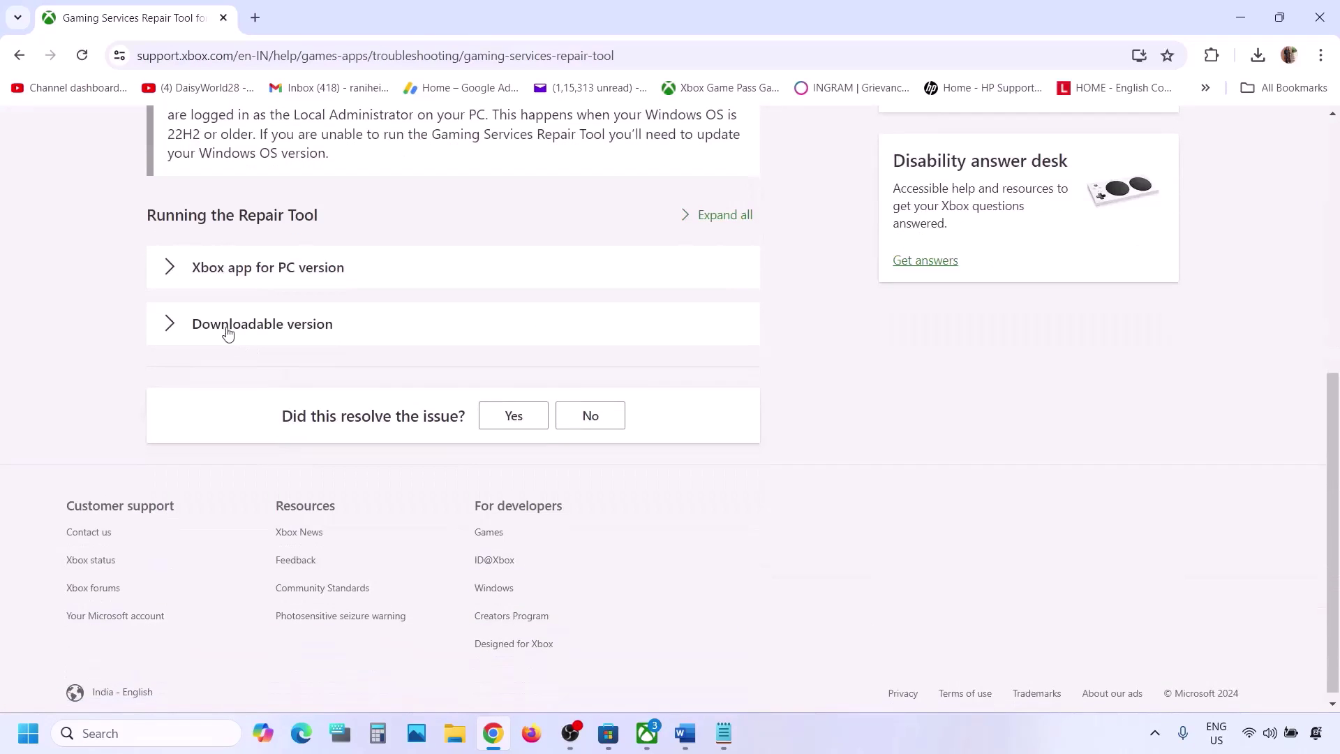
click(224, 333)
scroll(384, 454, down, 8)
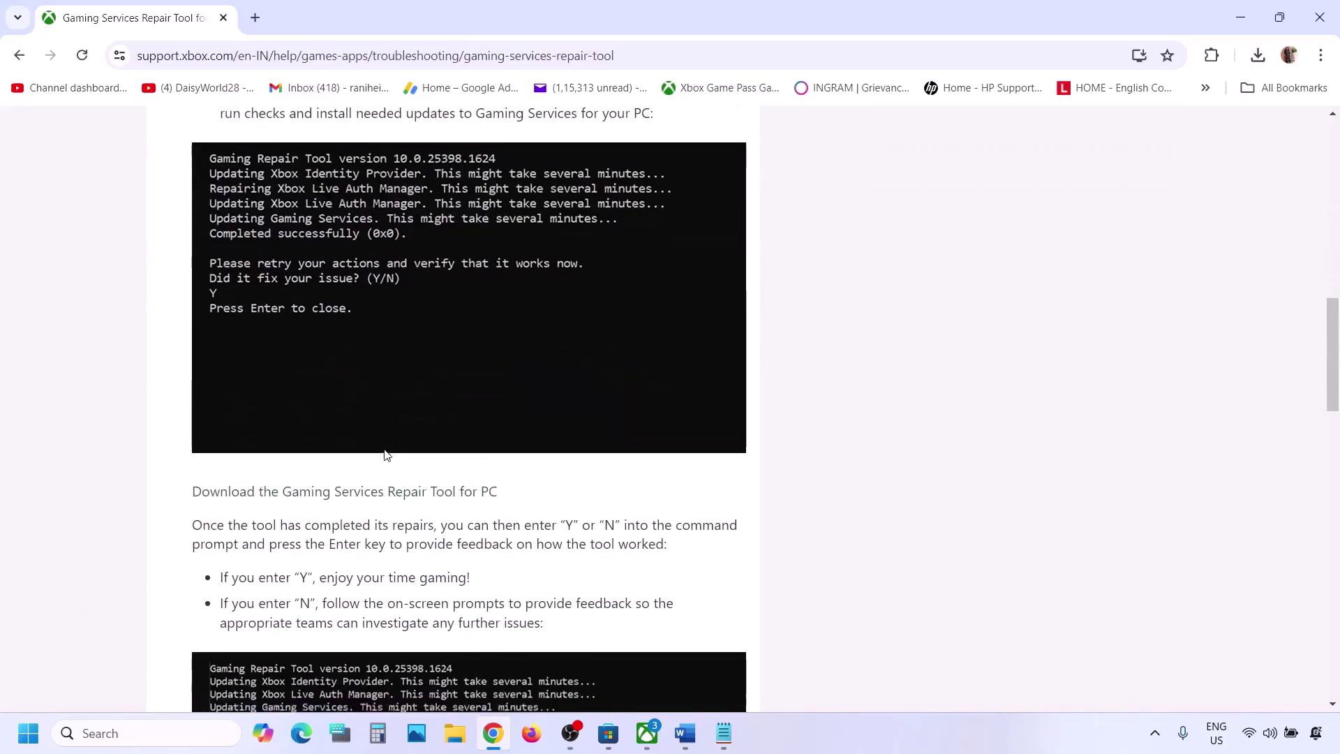
click(360, 437)
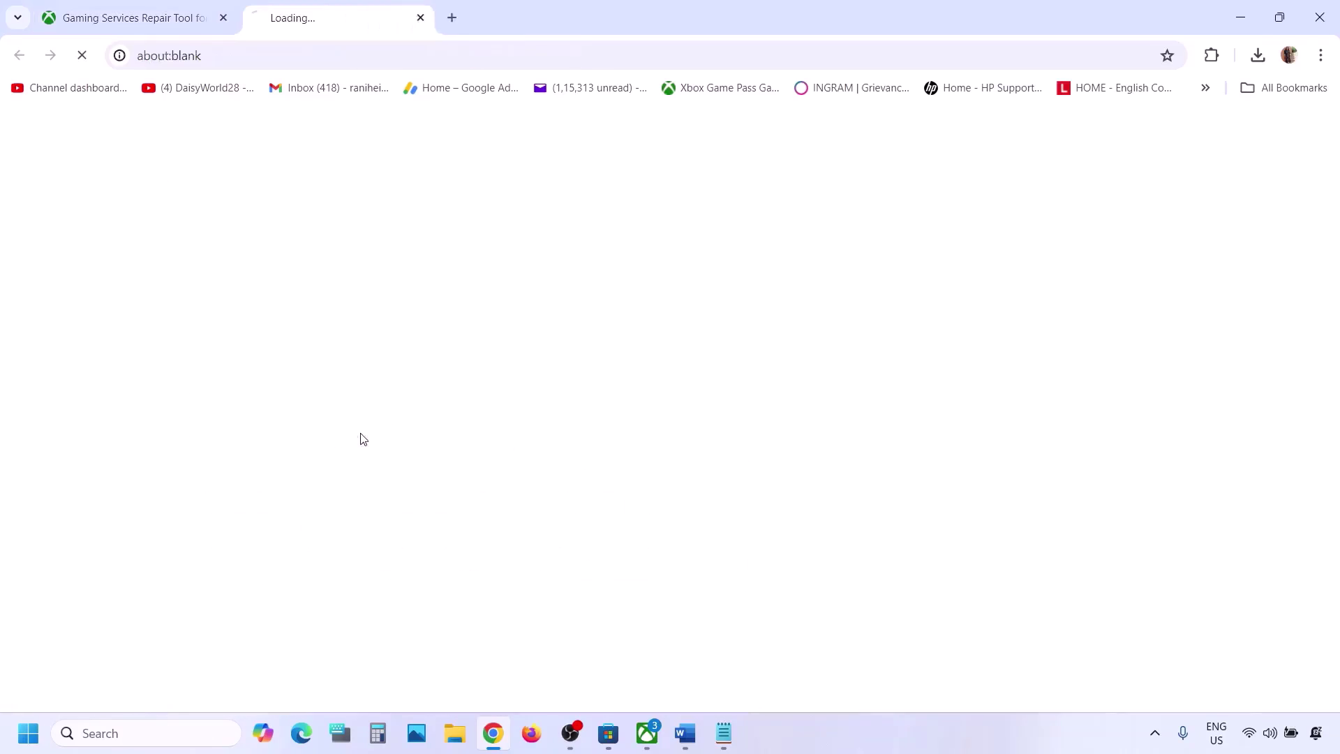
Step: Run GamingRepairTool (1).exe, confirm it completed successfully (0x0), and close its console
click(1147, 113)
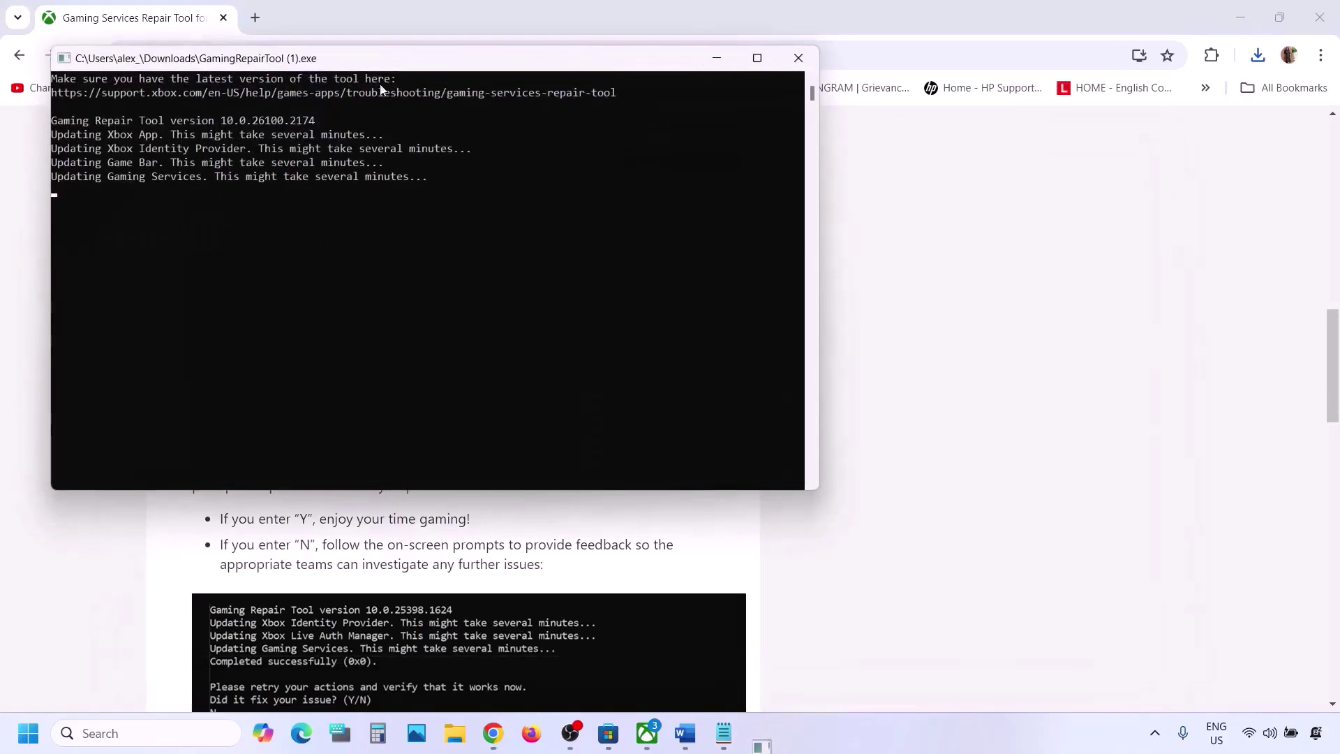
drag(250, 189, 41, 201)
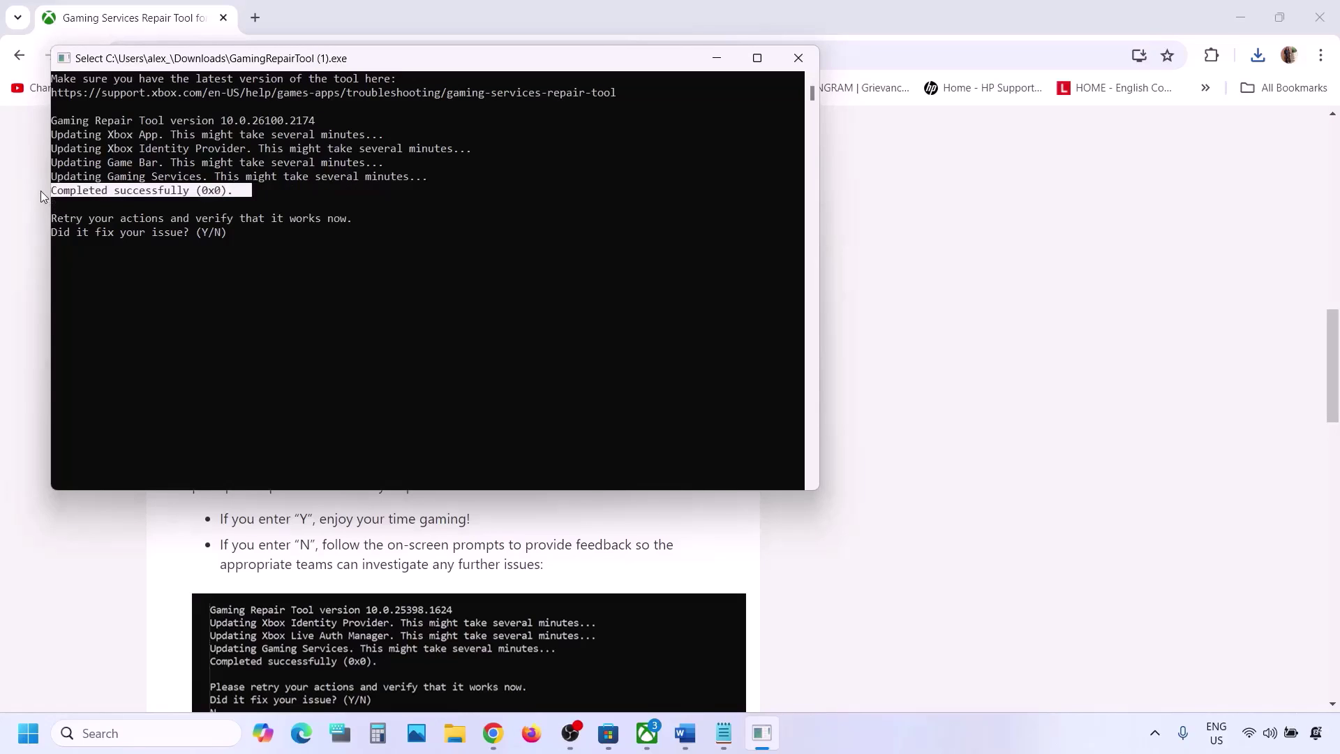
click(798, 58)
Step: Read Step 2 in Word about using the same account on Store and Xbox app
click(685, 732)
scroll(515, 359, down, 2)
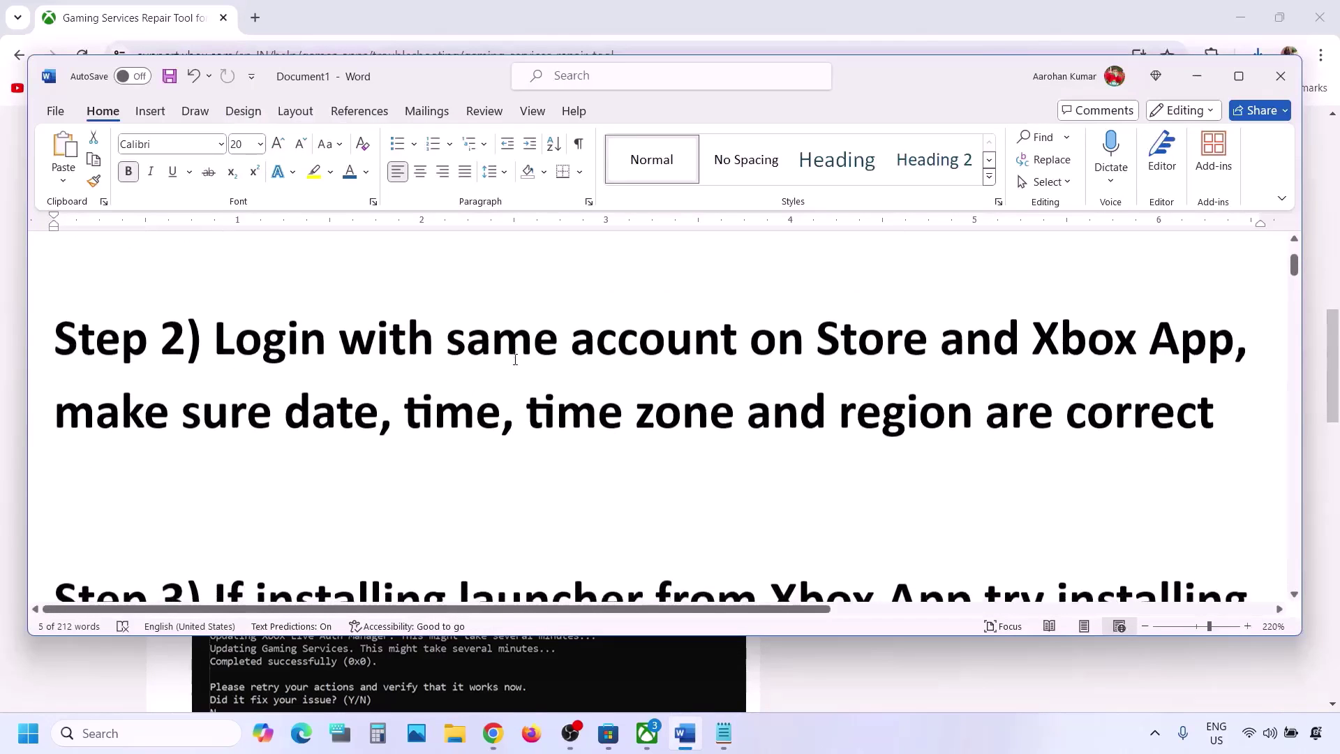
drag(240, 337, 1232, 354)
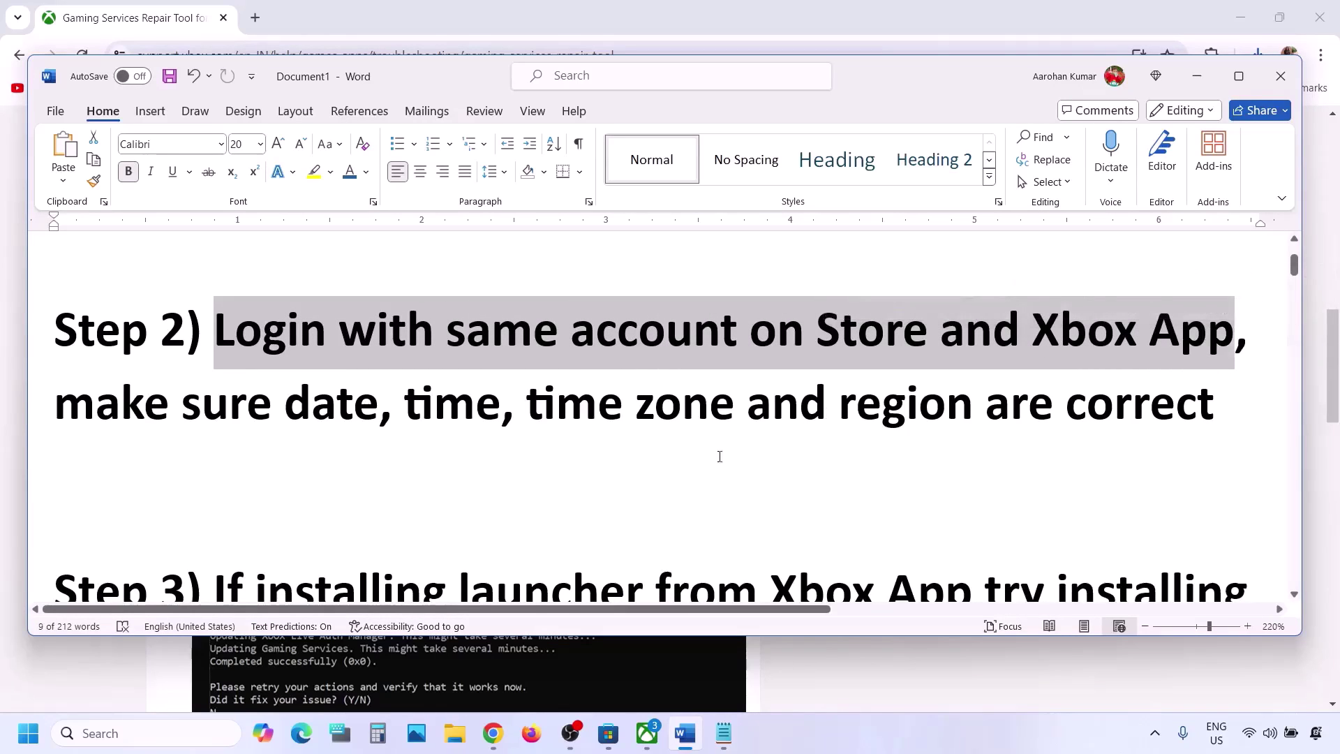
click(612, 739)
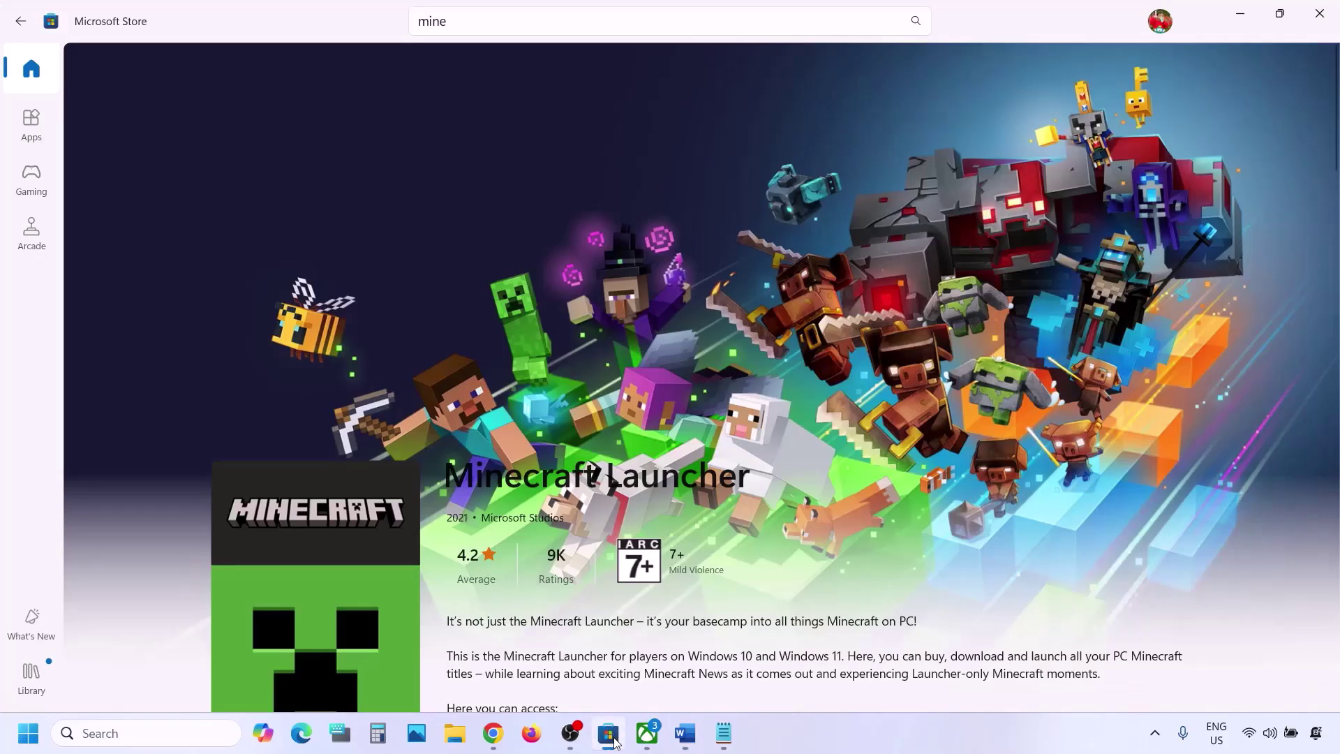
Step: Sign out of the Microsoft Store, then sign back in with the Microsoft account and its PIN
click(1161, 23)
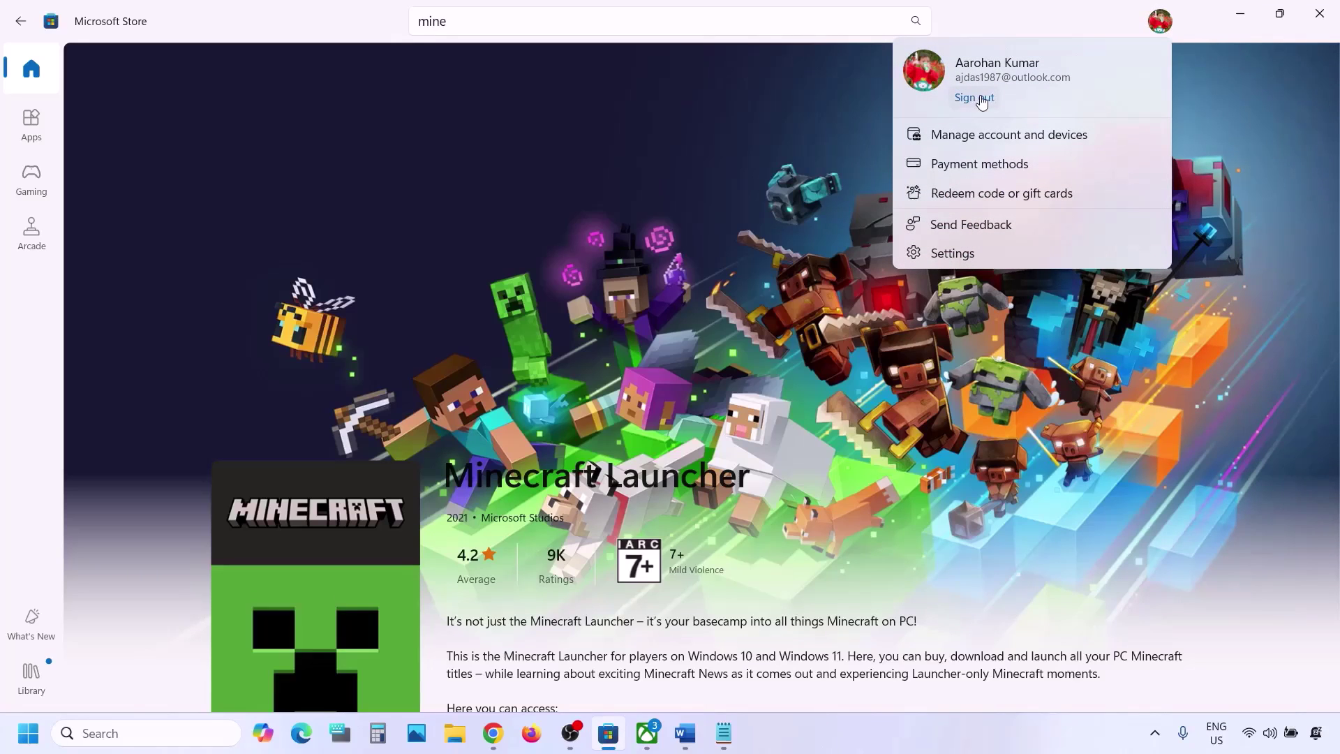
click(977, 98)
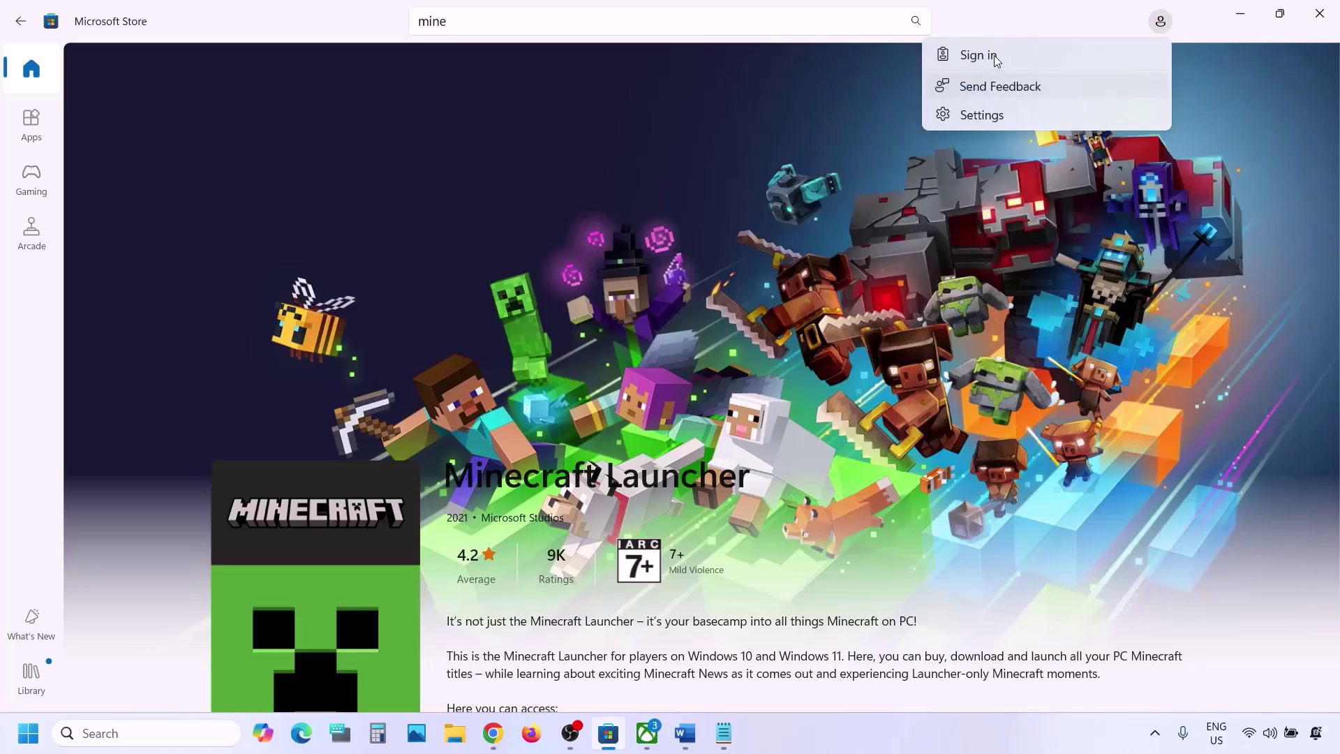
click(999, 86)
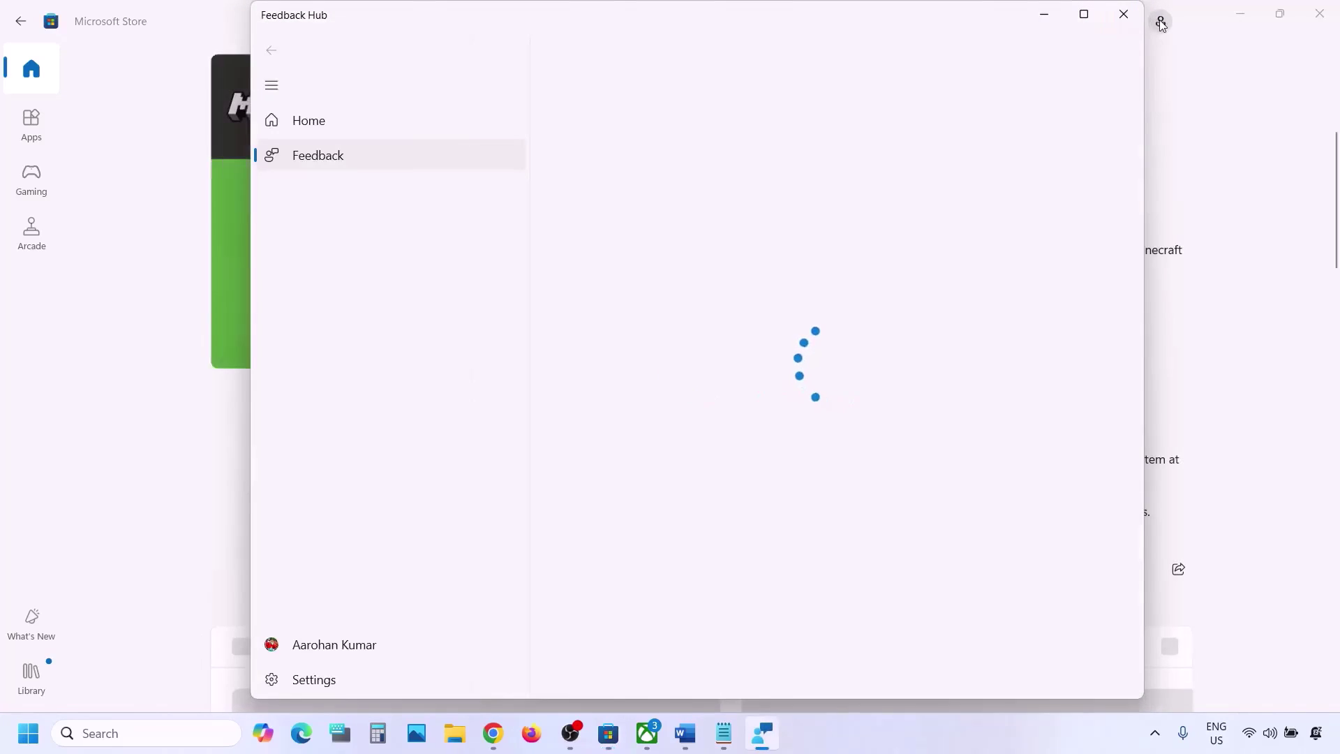
click(1161, 22)
click(981, 59)
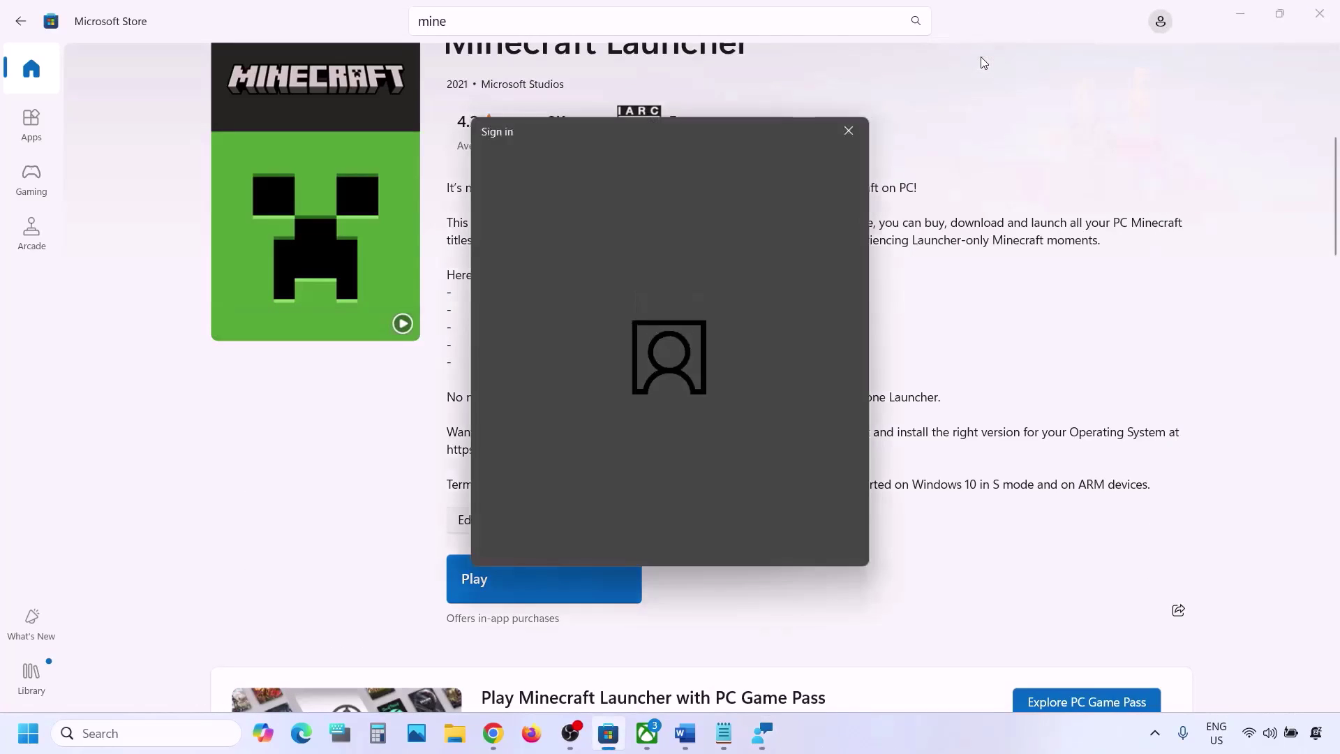
click(681, 310)
click(780, 528)
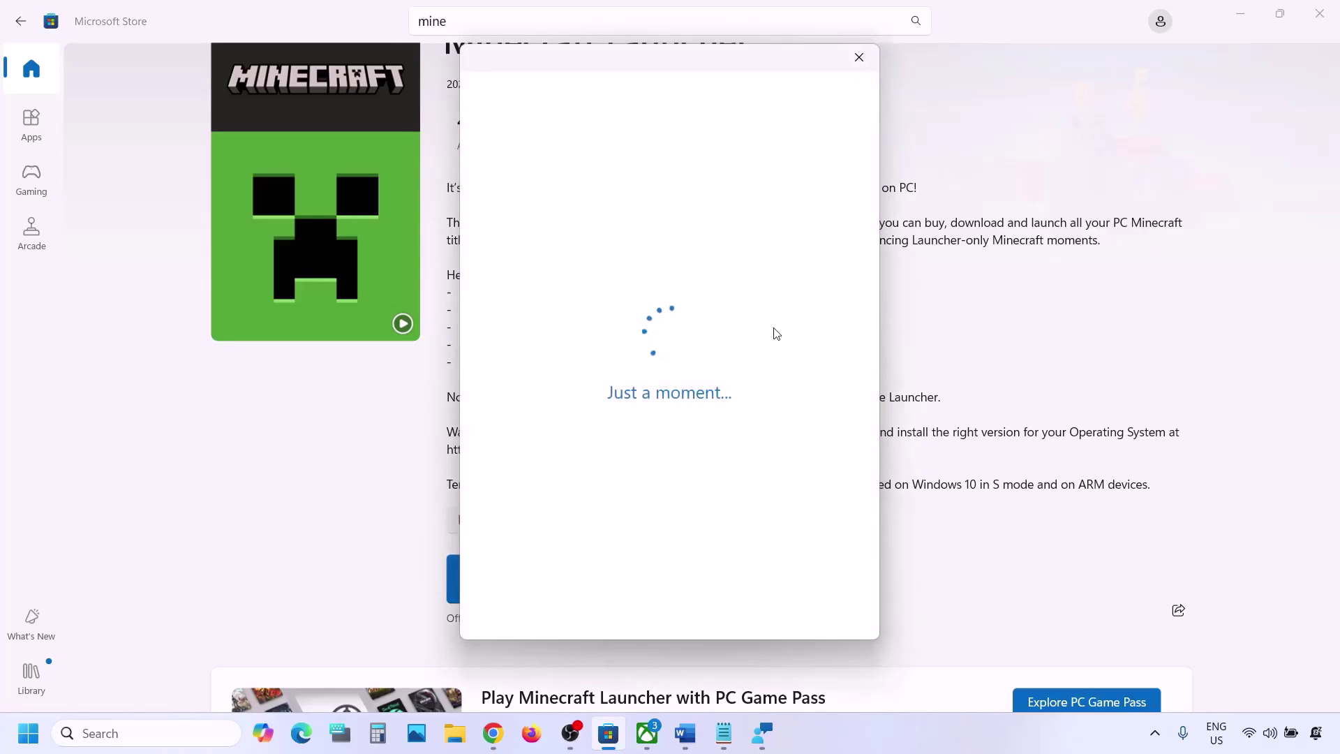
text(****)
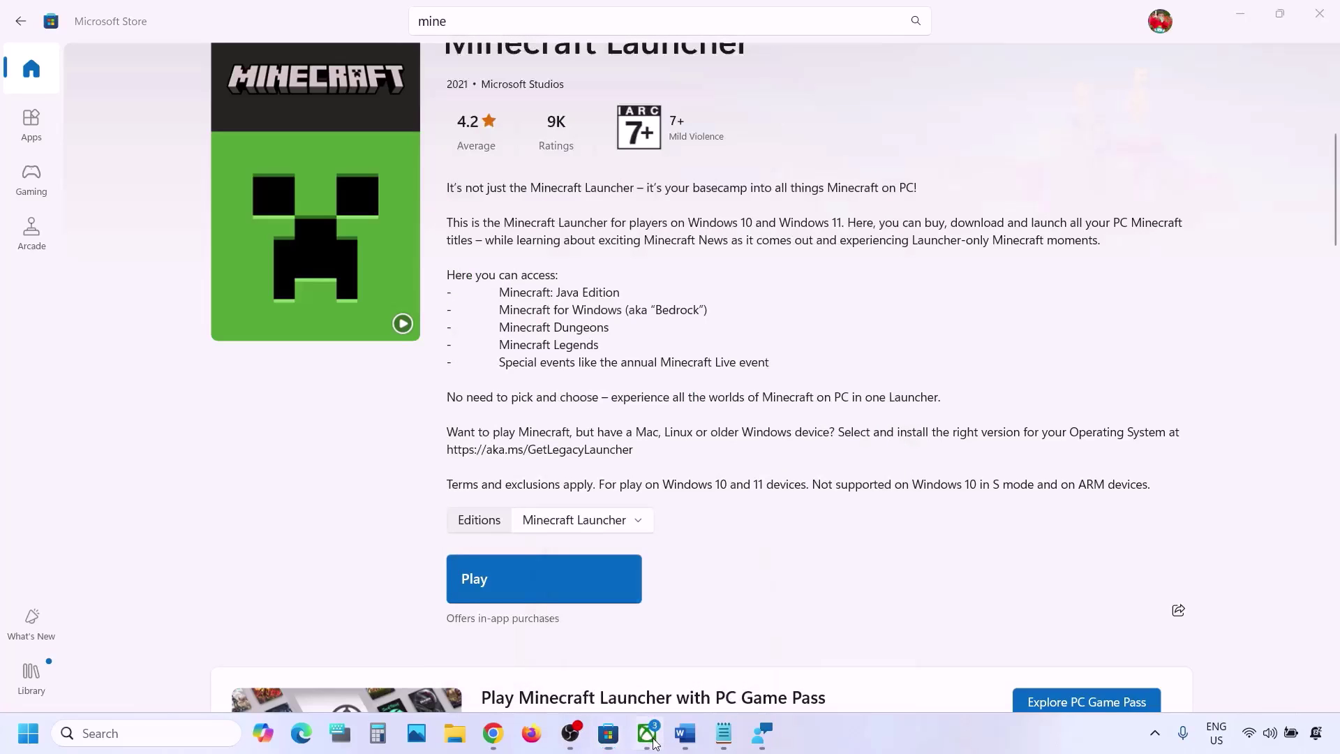
Step: Sign out of the Xbox app from the profile menu
mouse_move(655, 742)
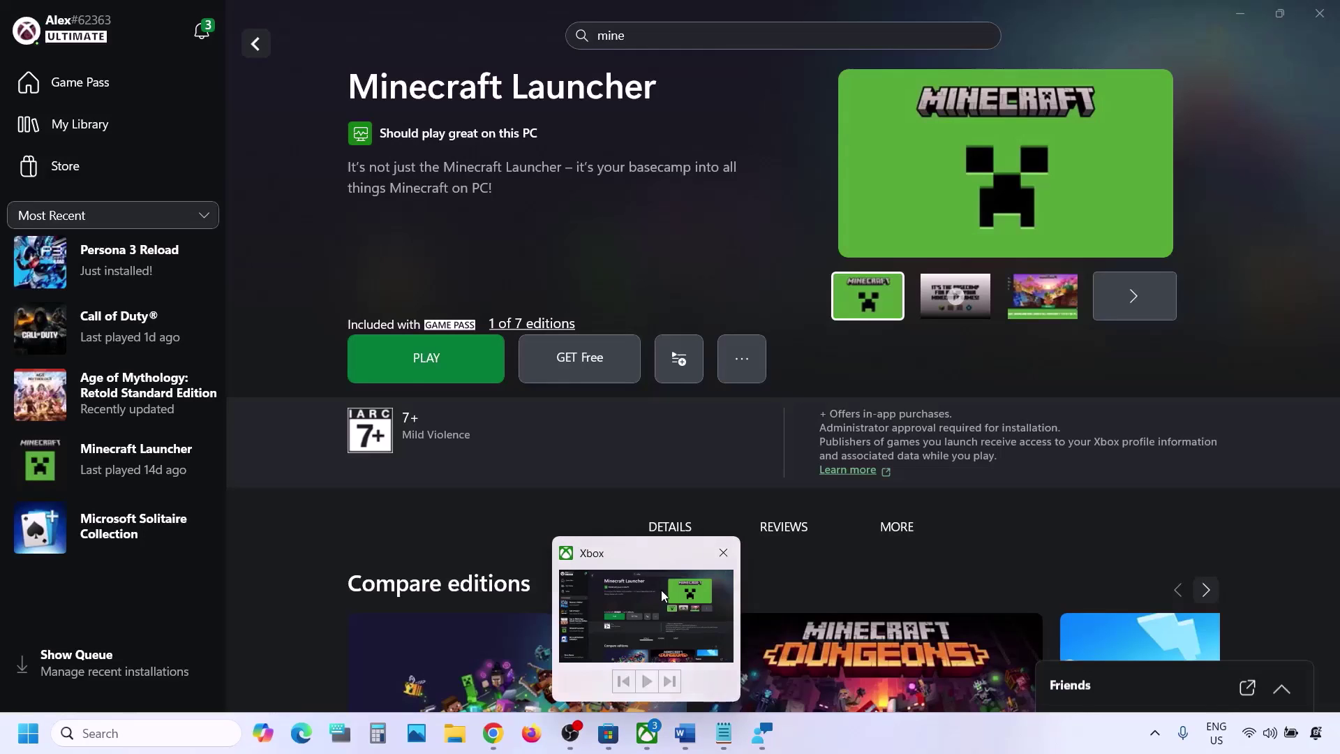
click(660, 588)
click(117, 35)
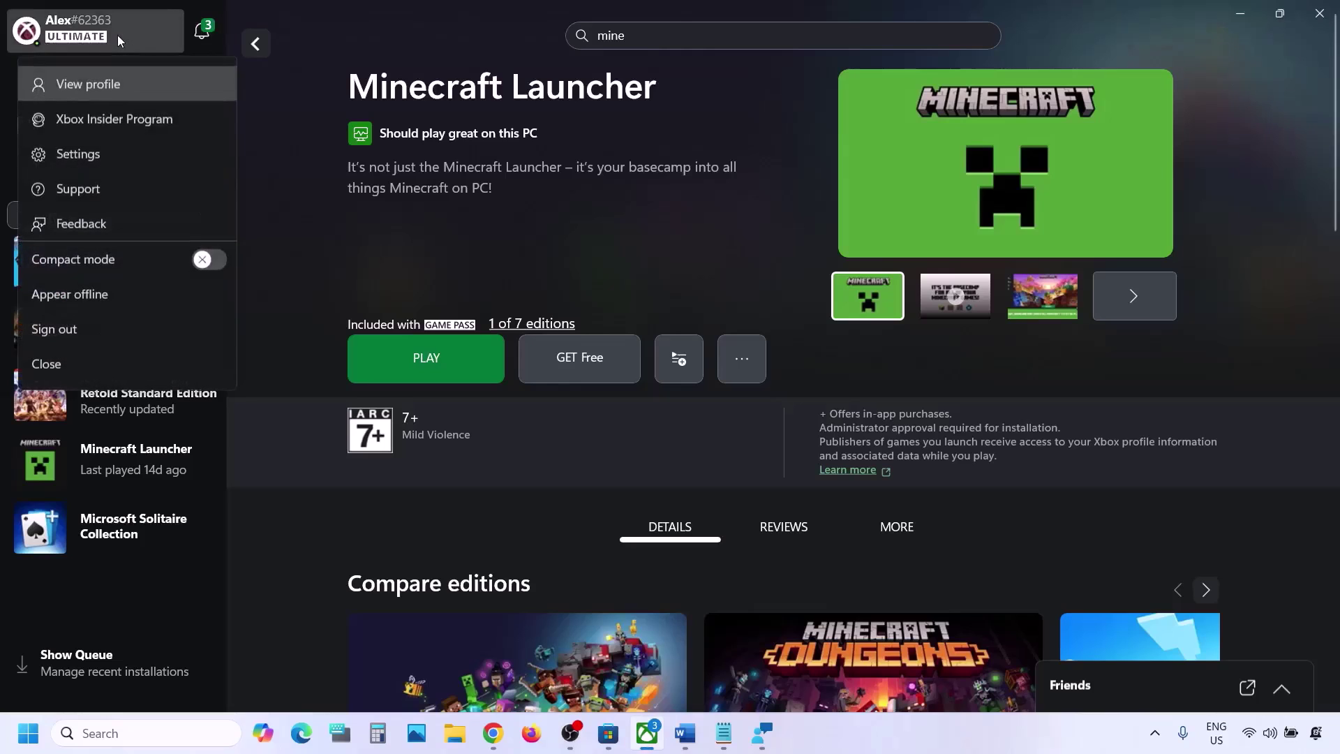
click(74, 337)
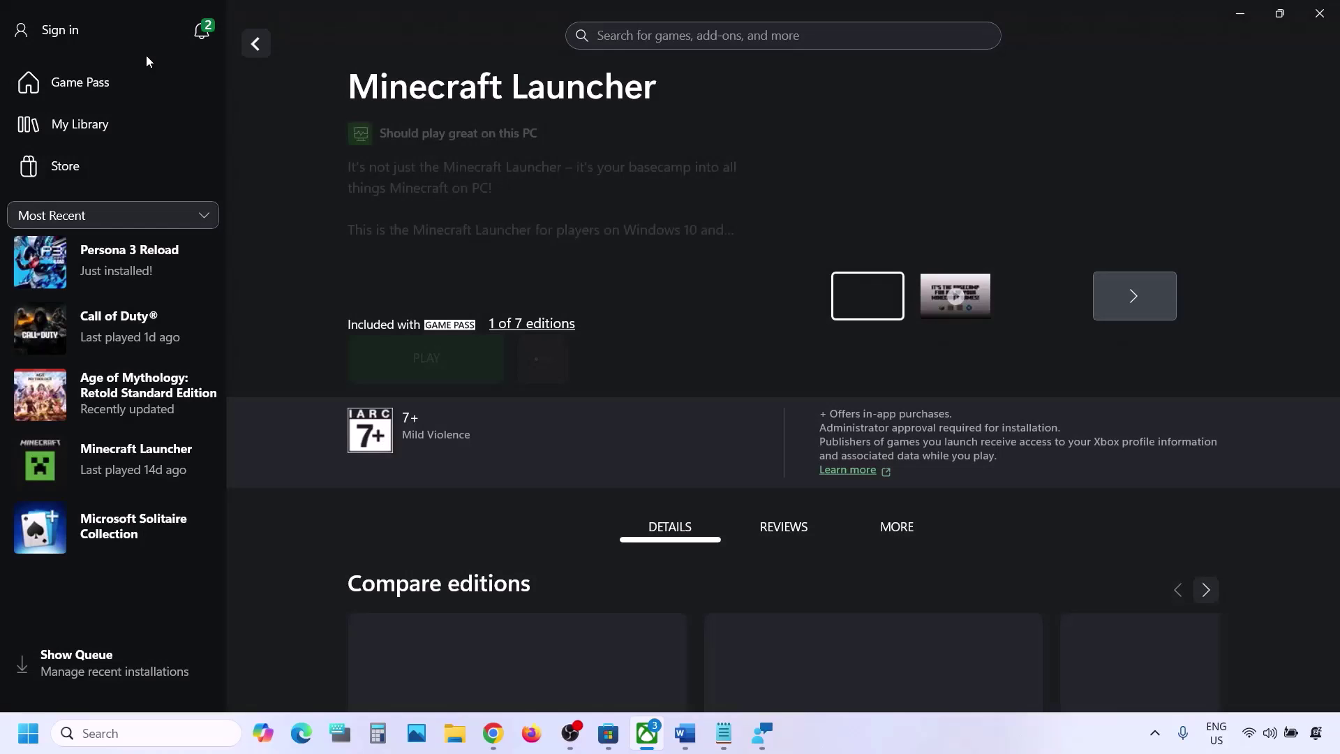
Step: Sign back in to the Xbox app with the same Microsoft account used in the Store
click(74, 36)
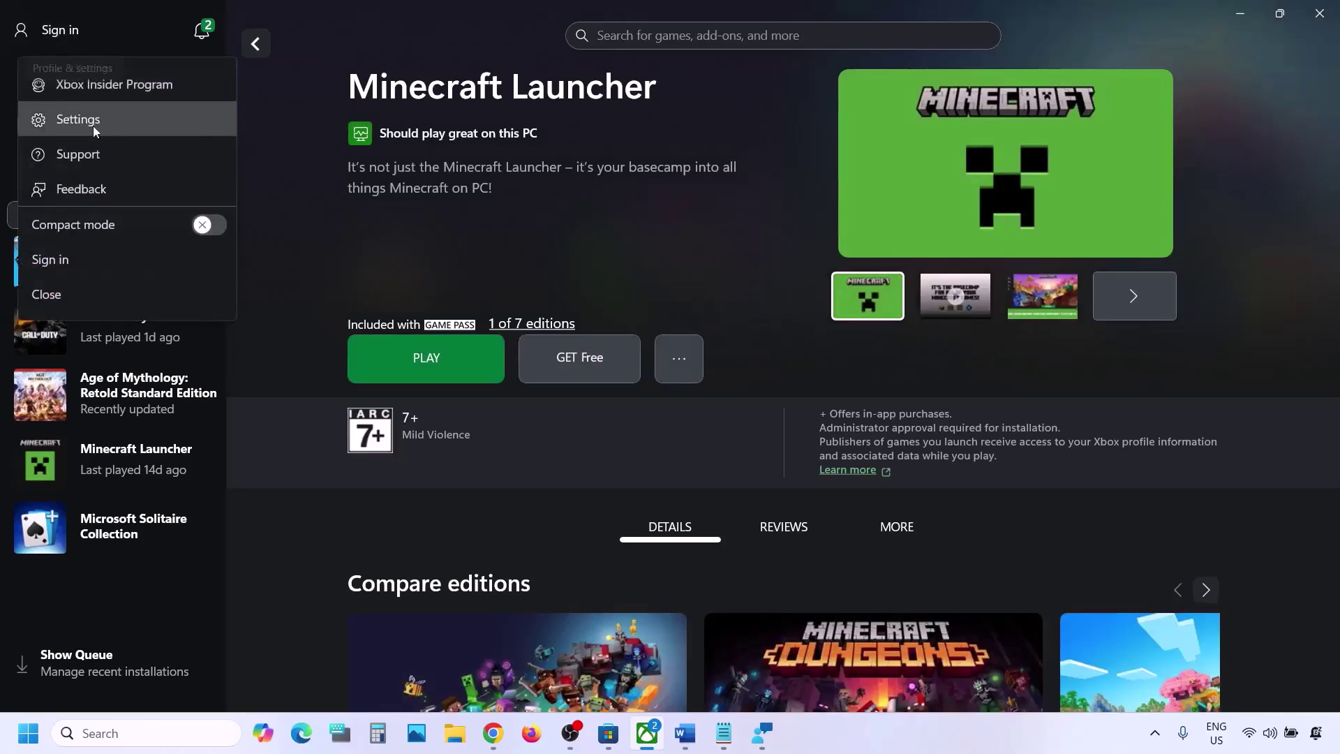
click(78, 263)
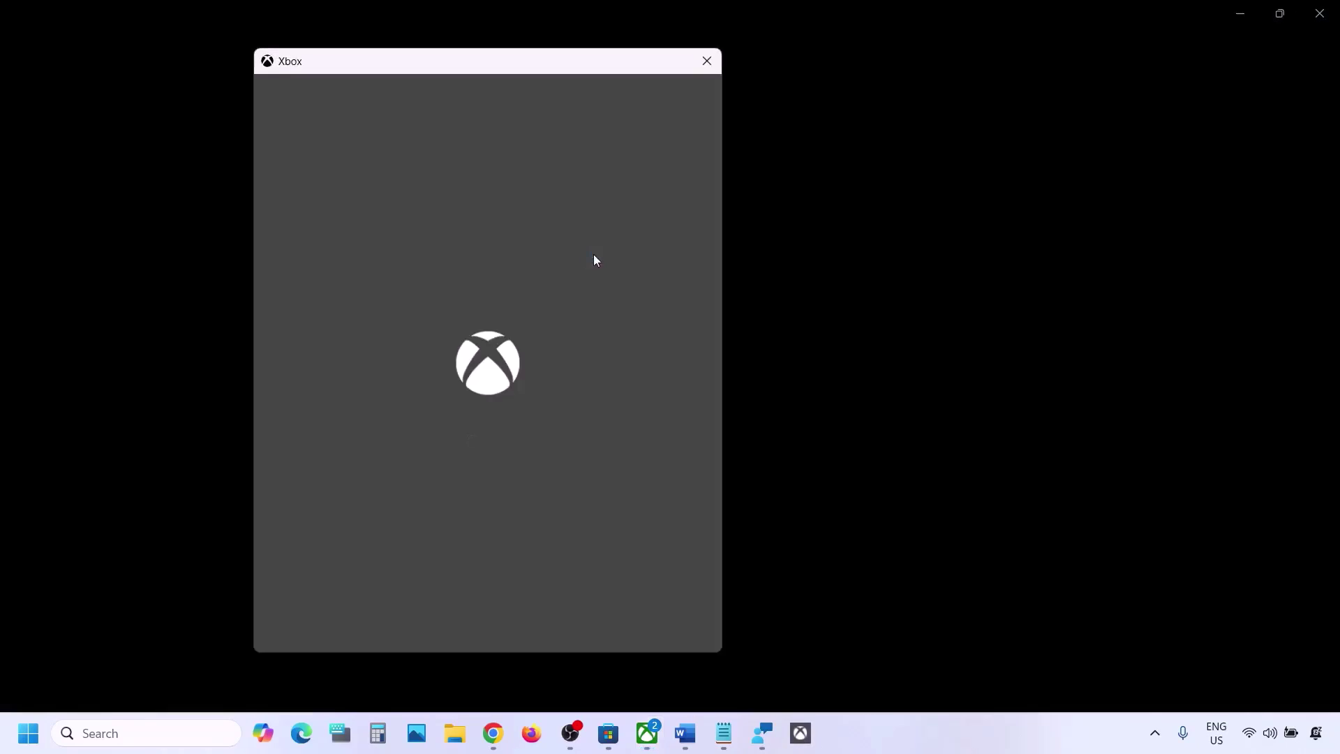
click(457, 306)
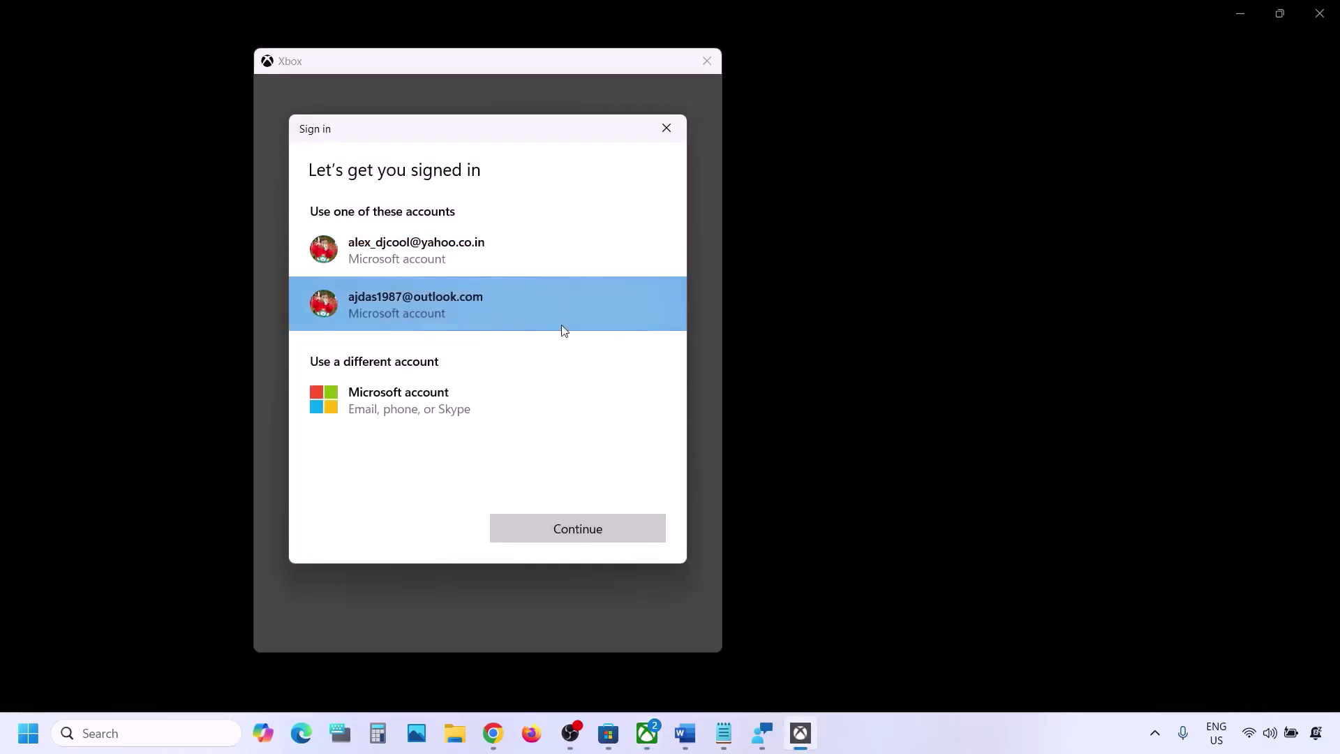
click(571, 529)
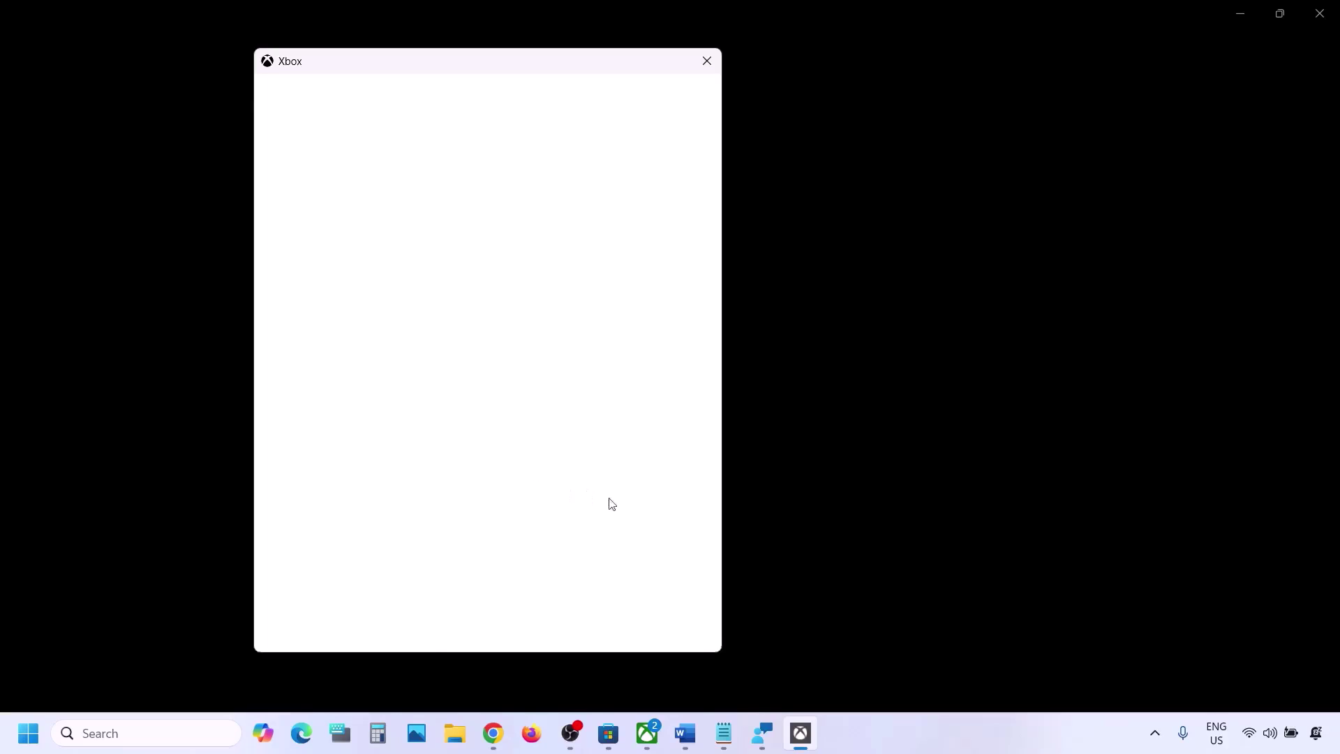
click(509, 616)
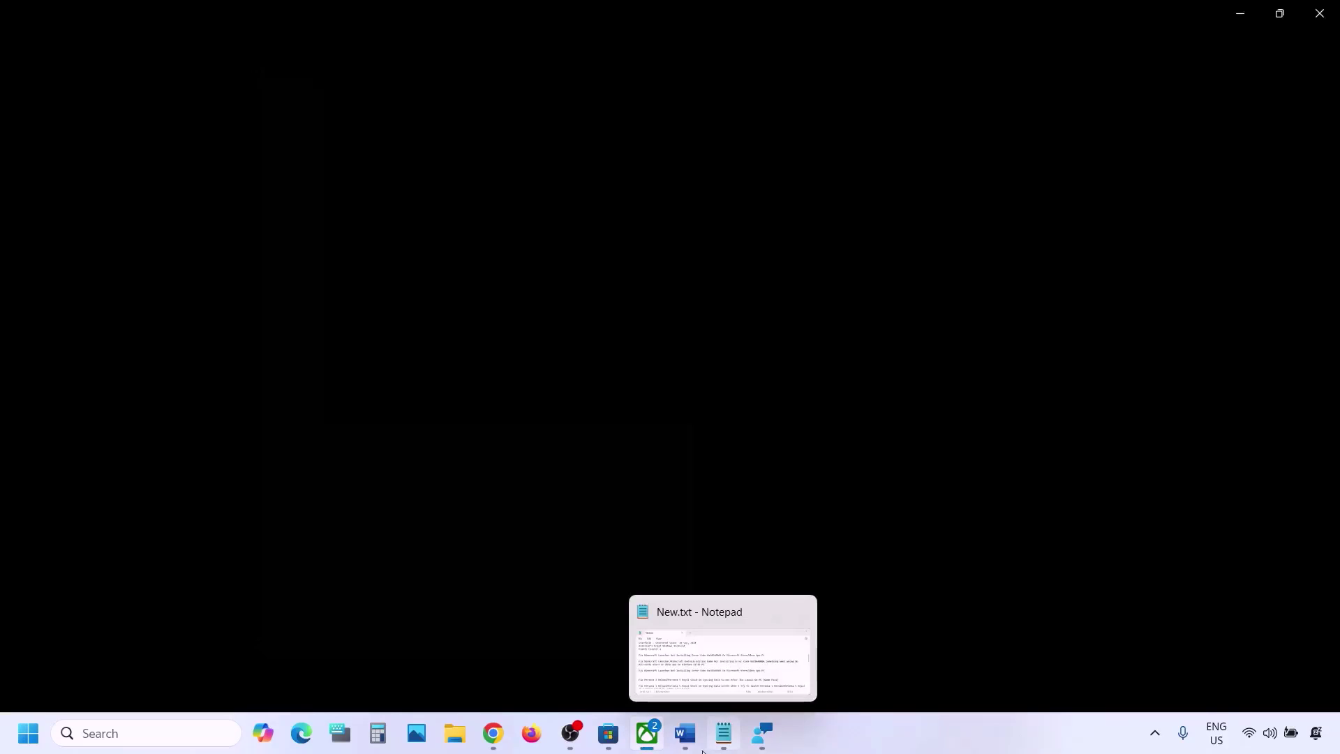
Step: Review the Word note on having the correct date, time, time zone and region
click(685, 732)
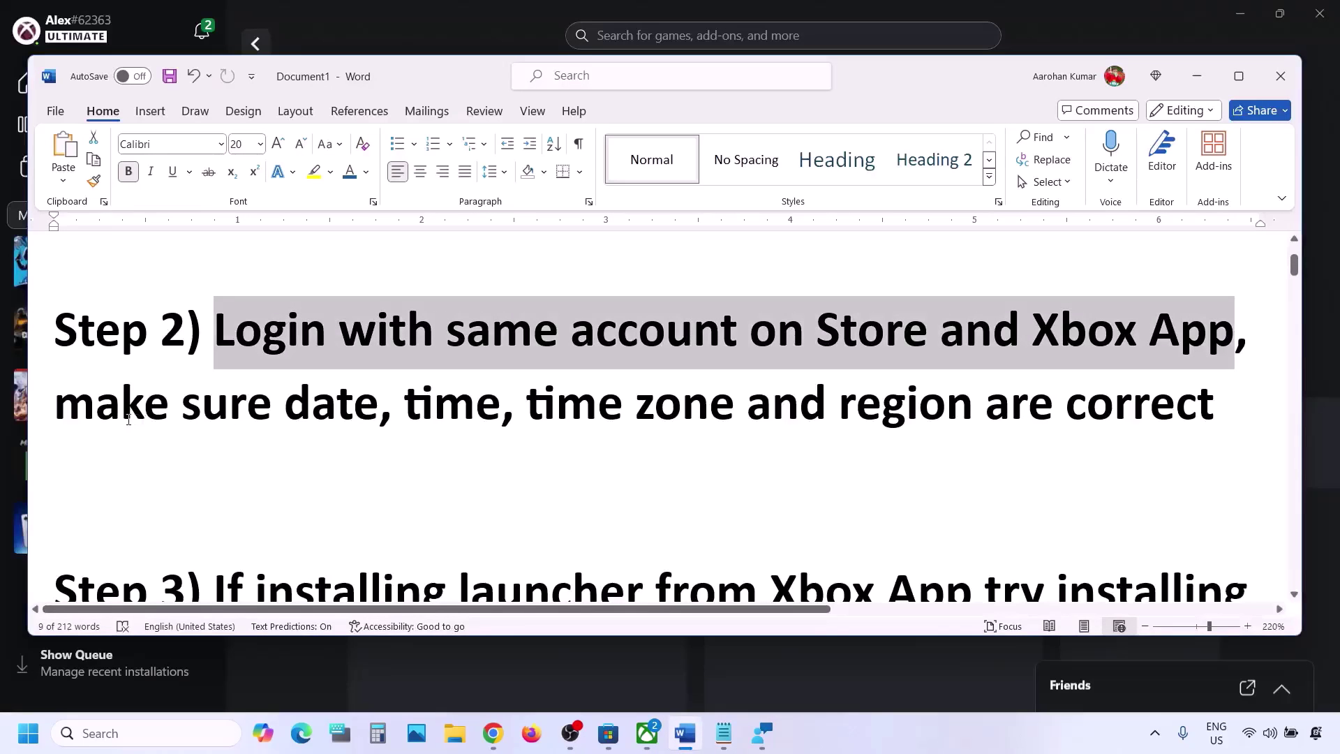
drag(56, 403, 915, 401)
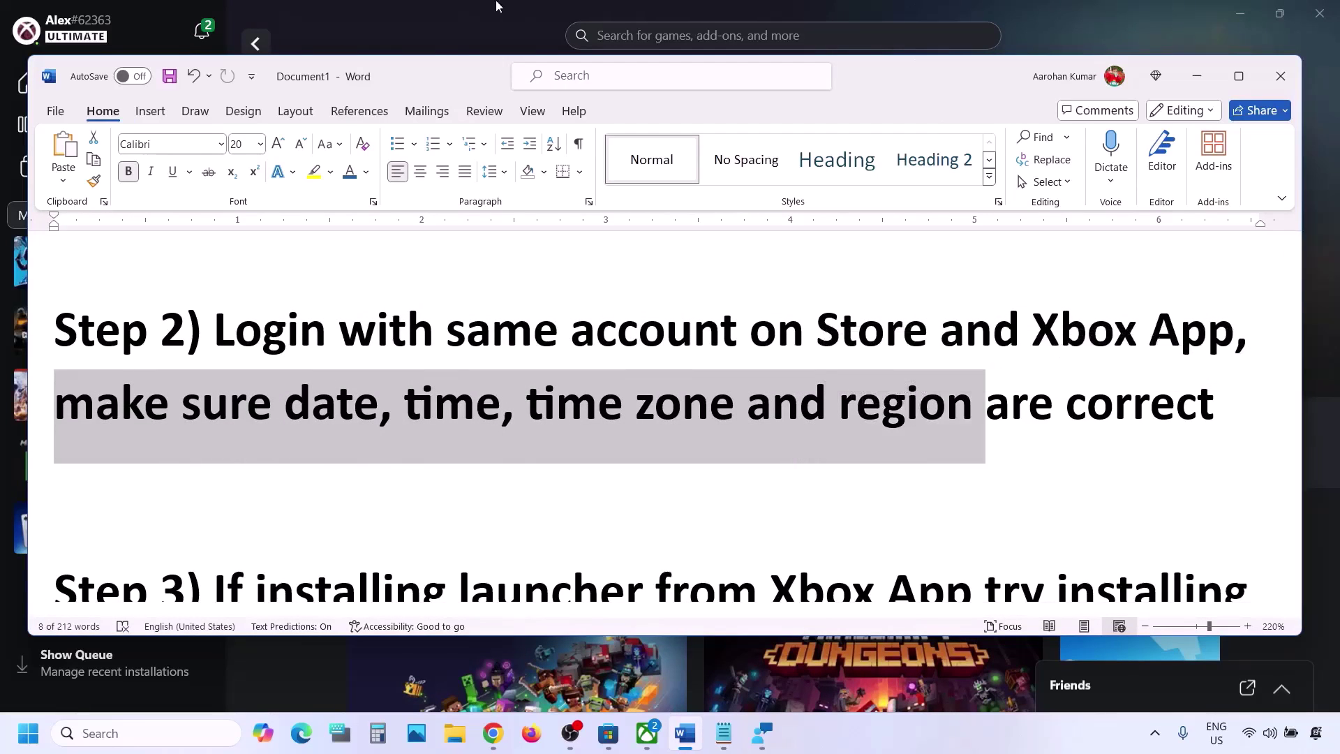
click(485, 11)
click(28, 732)
Step: Resync the Windows clock with the time server in Date & time settings
click(396, 314)
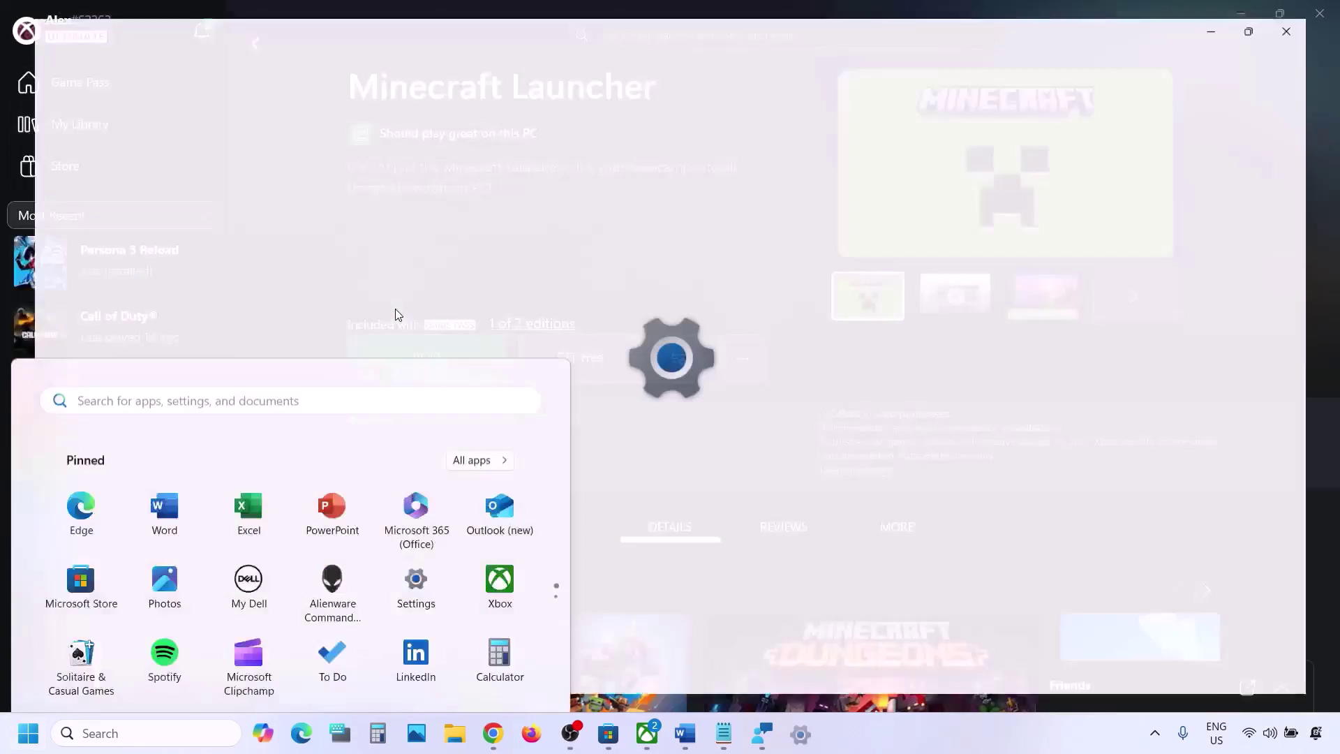
click(86, 429)
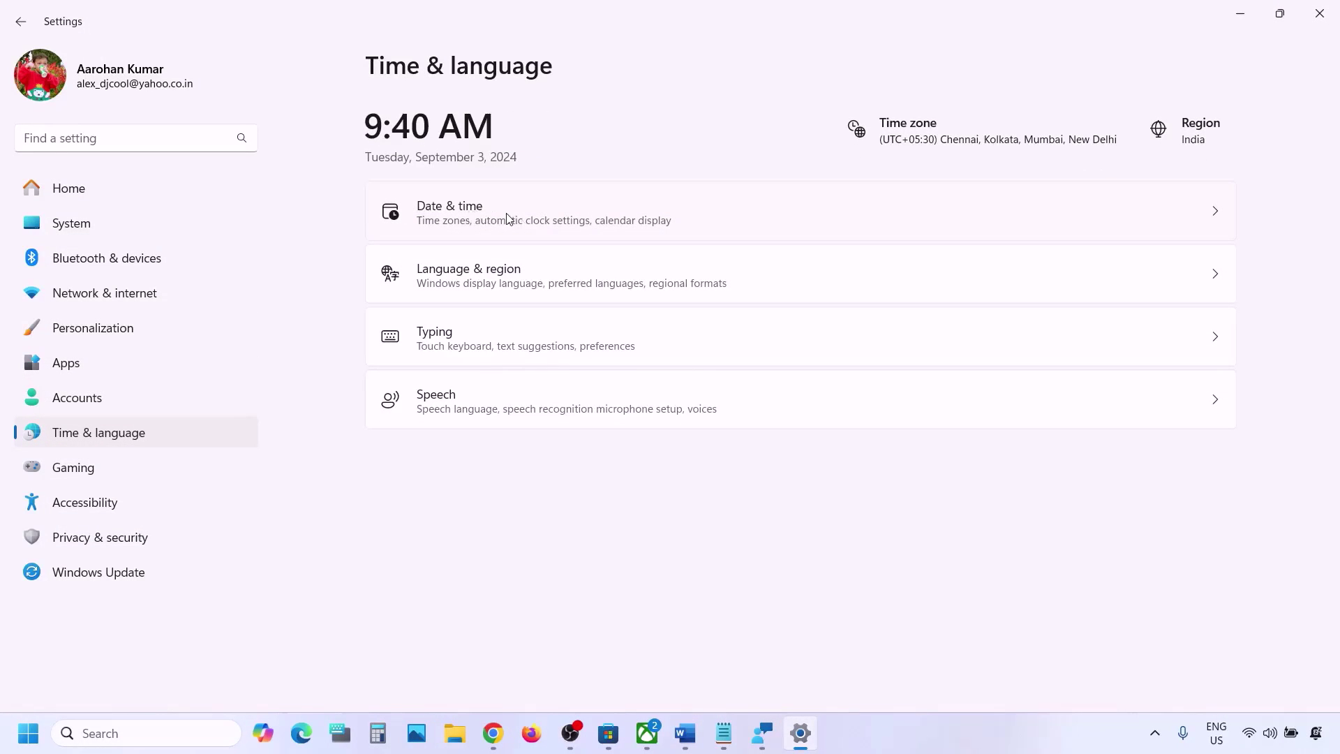
click(507, 218)
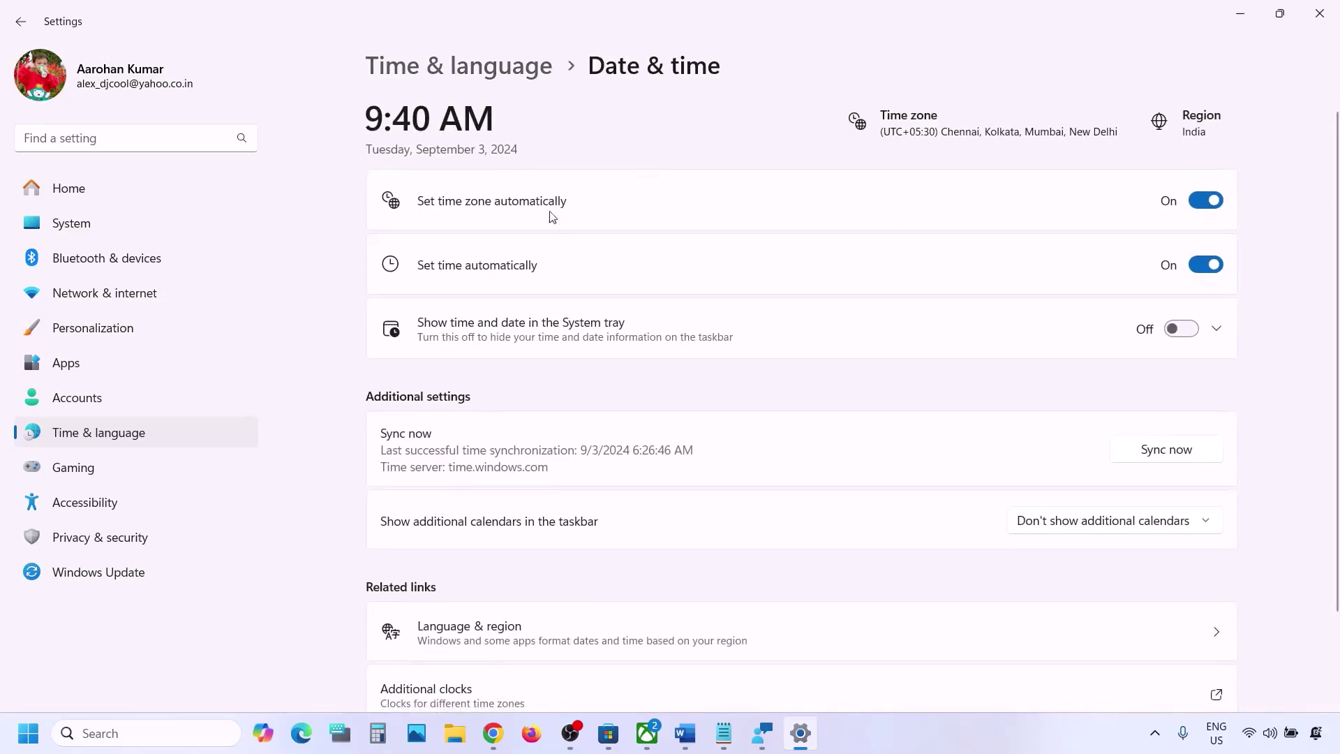
scroll(489, 216, down, 2)
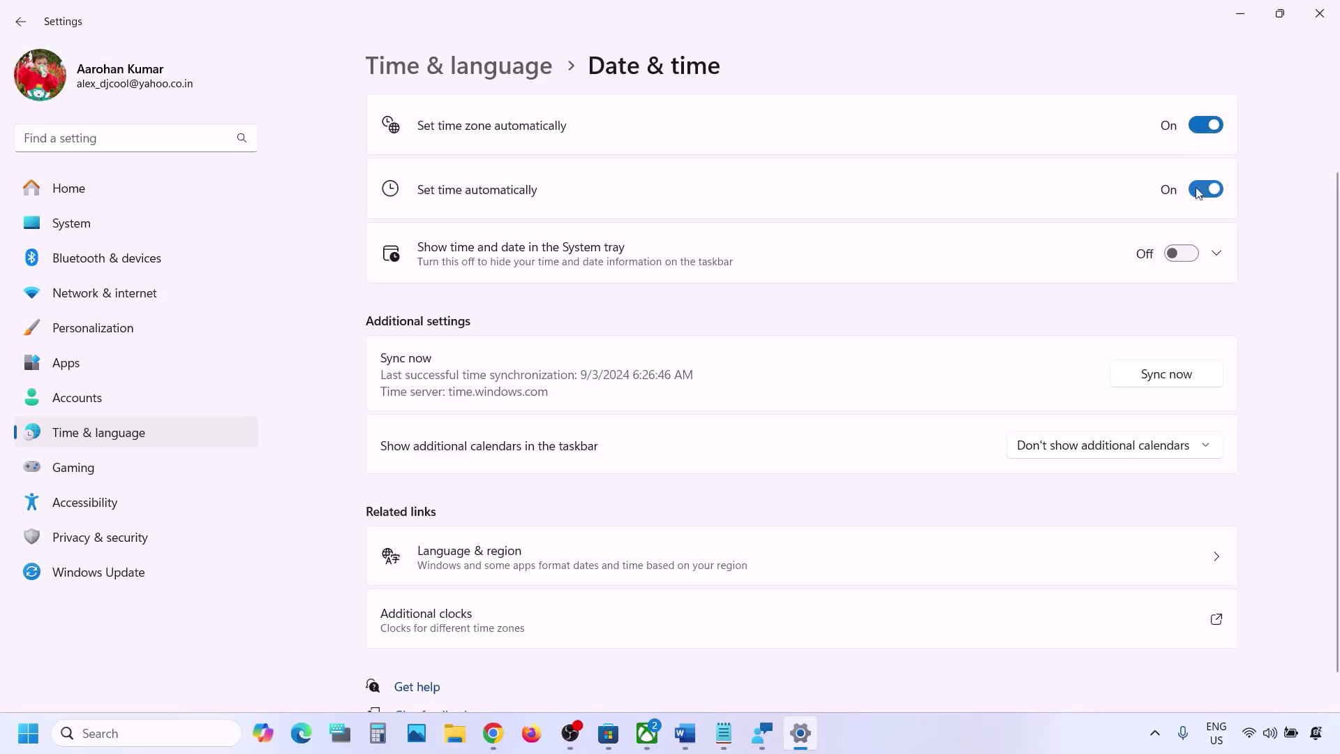
click(1182, 378)
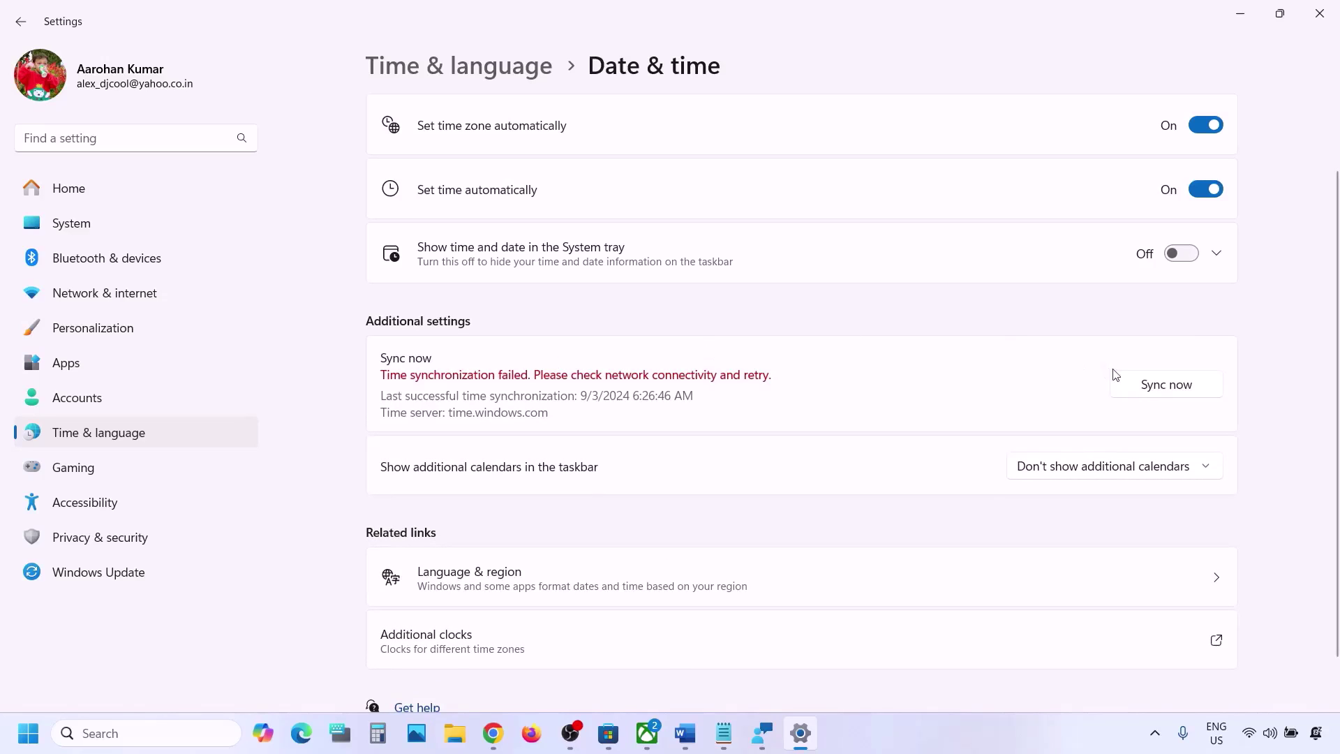
click(1132, 381)
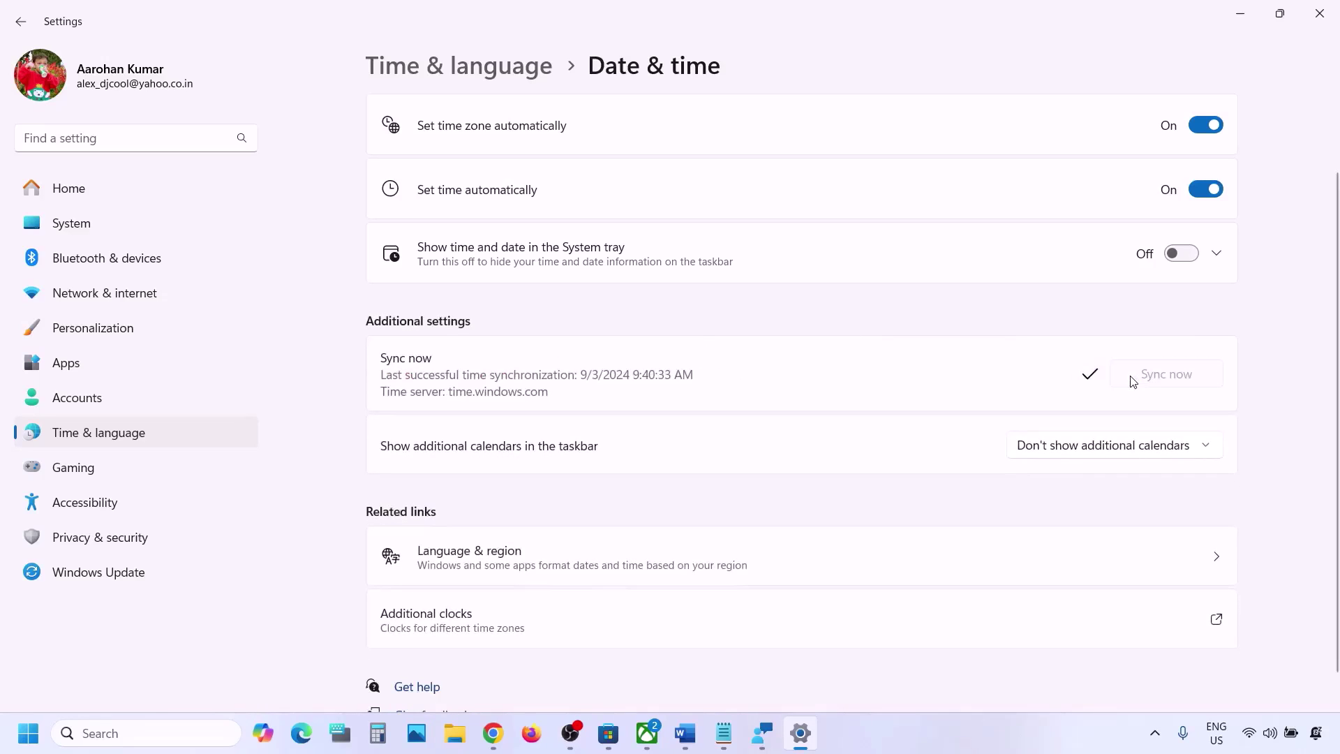
Step: Confirm India as the country or region in Language & region, then close Settings
click(91, 433)
click(528, 282)
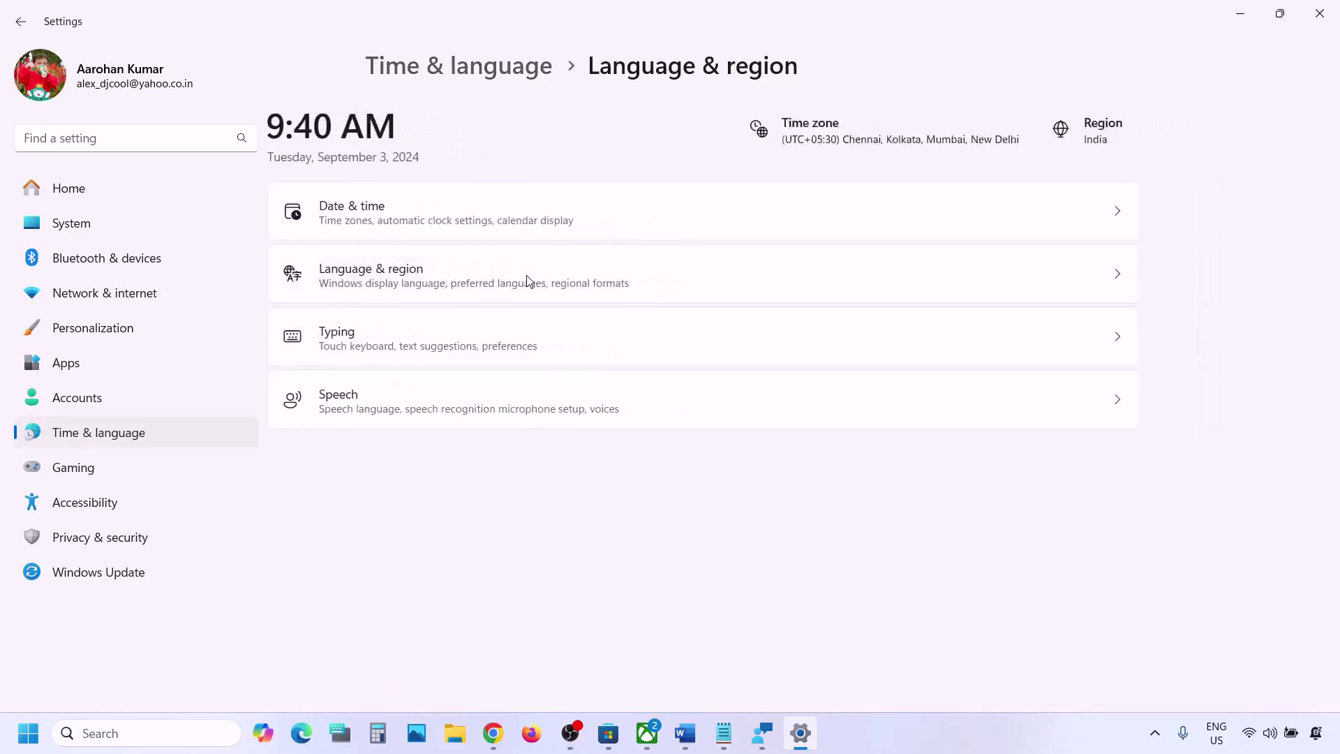
click(1136, 505)
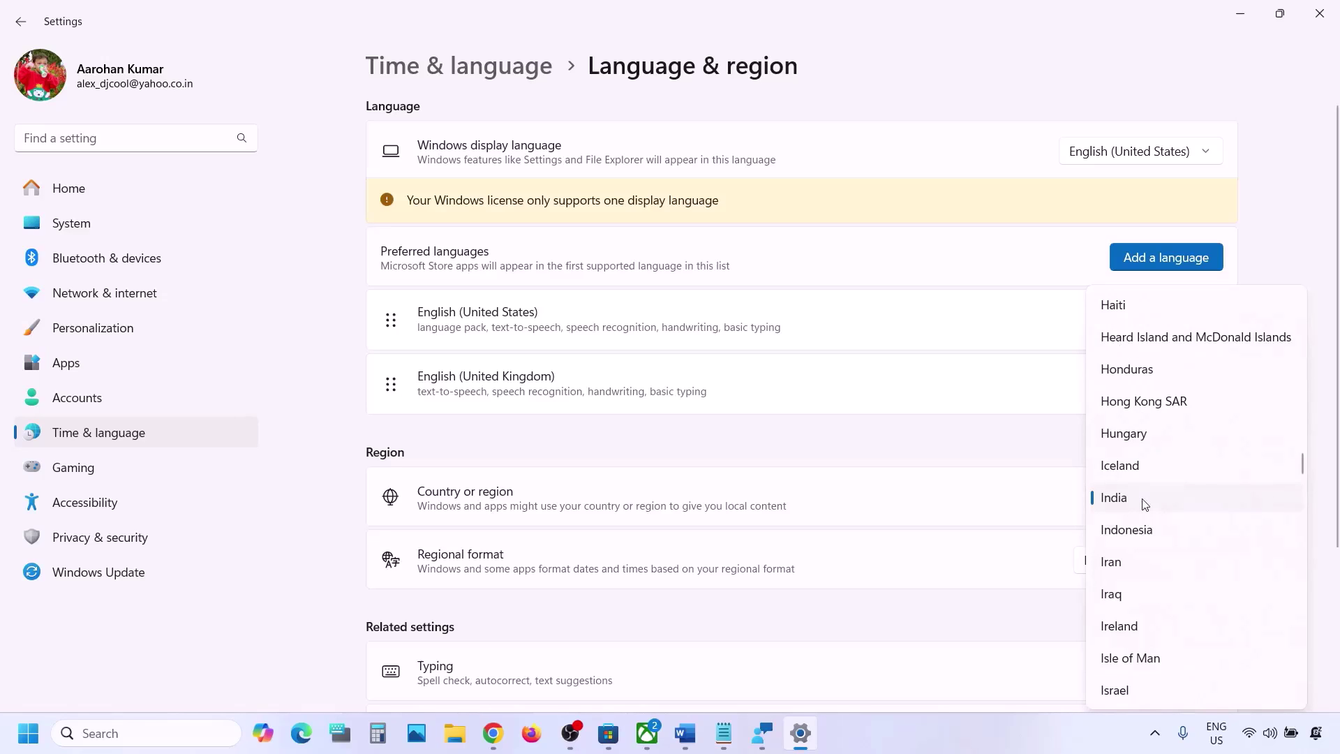
click(1144, 504)
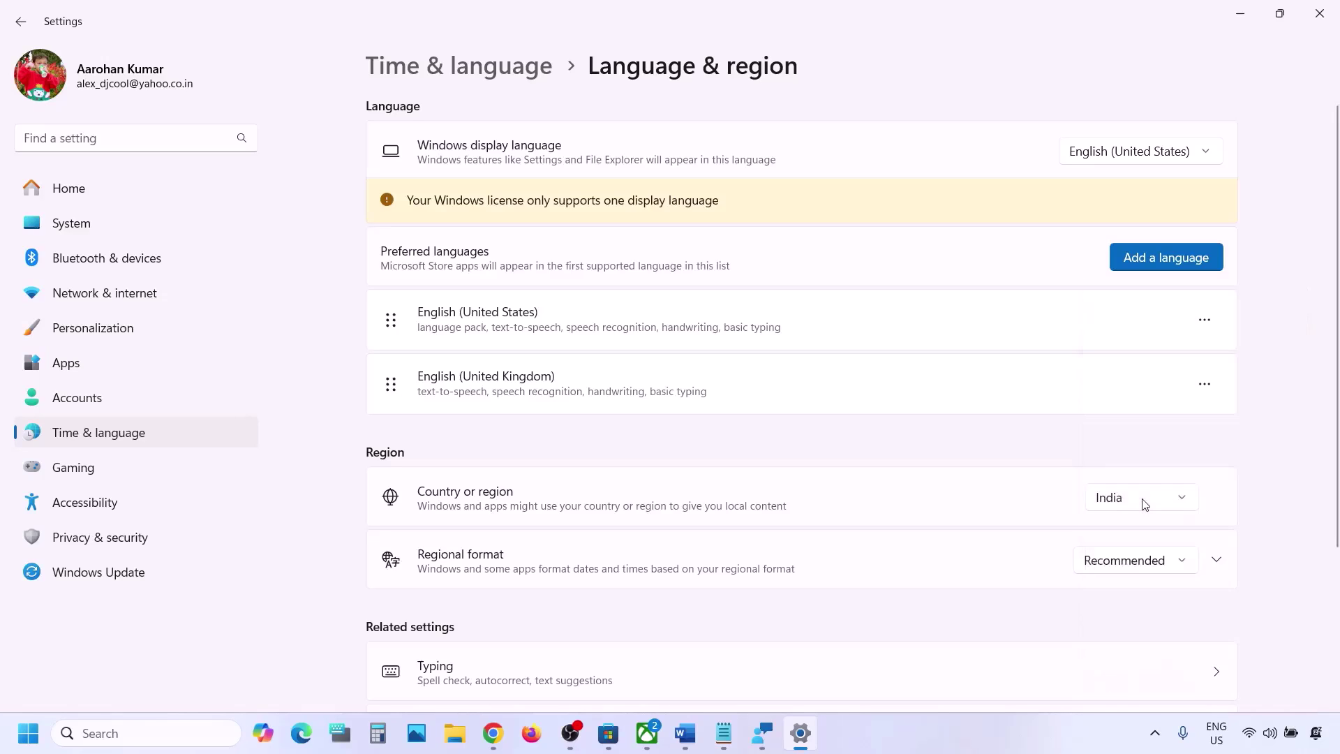
click(1330, 26)
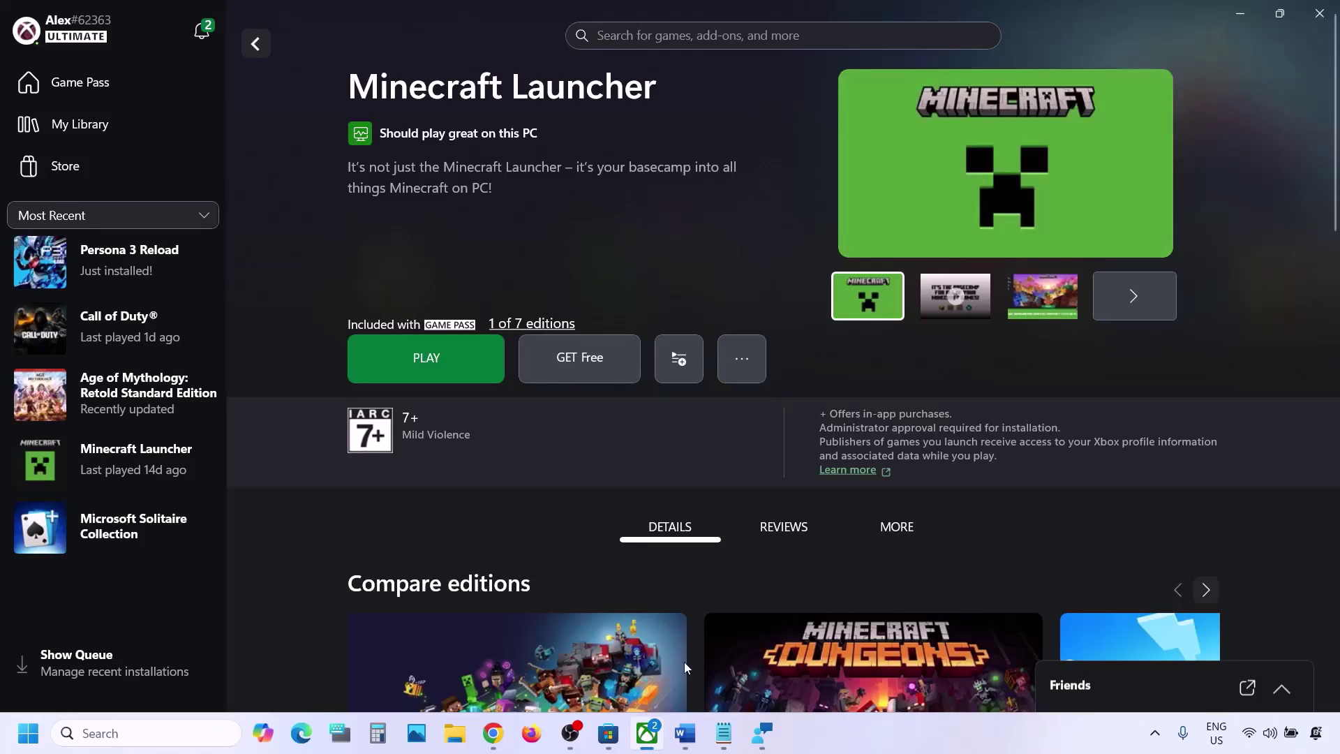
Step: Review Step 3 in the Word notes, then bring back the Xbox app
click(685, 732)
scroll(416, 446, down, 1)
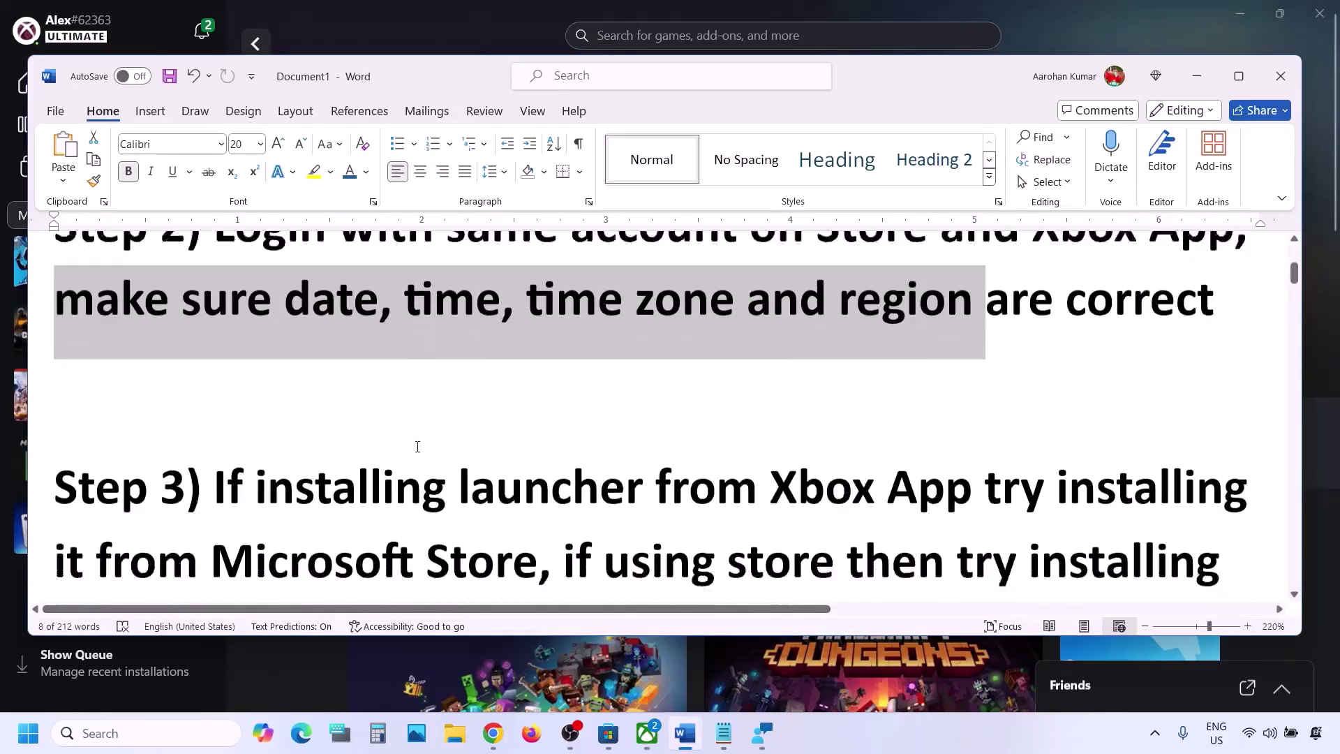
scroll(417, 446, down, 1)
drag(215, 408, 538, 481)
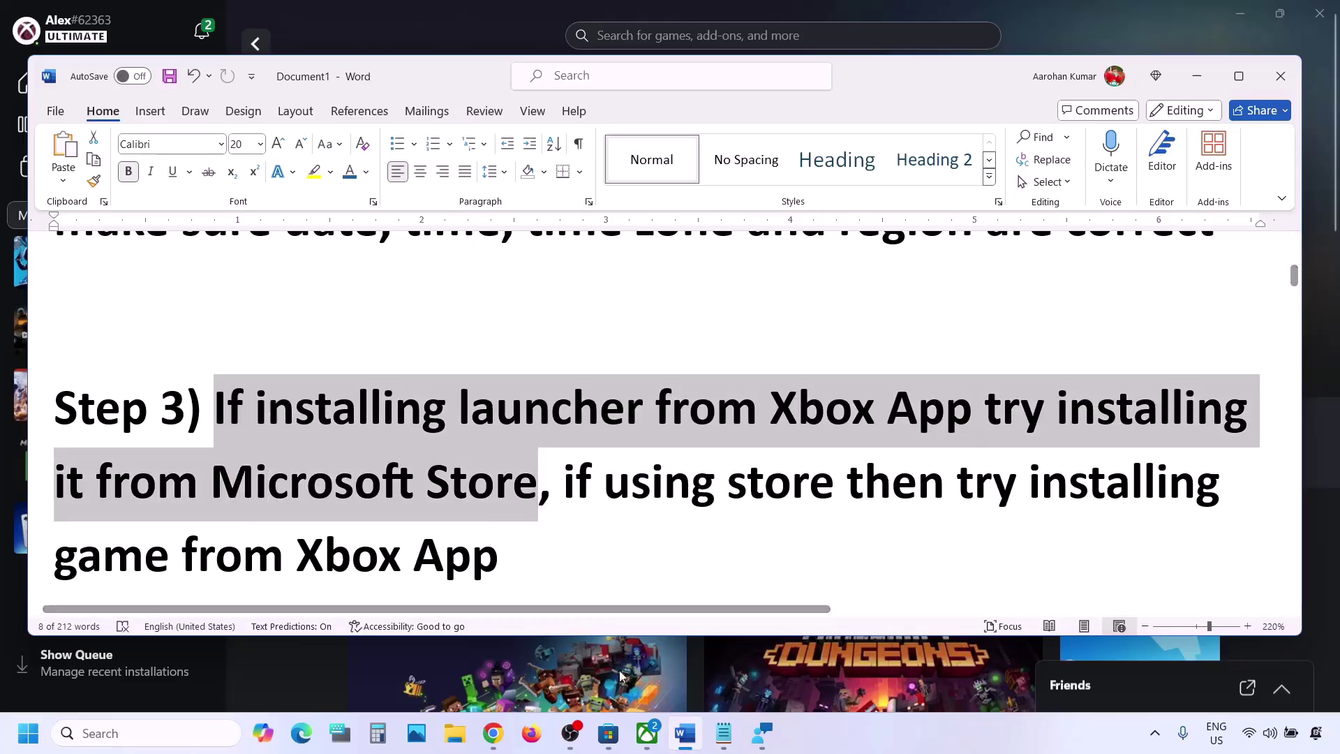
click(646, 746)
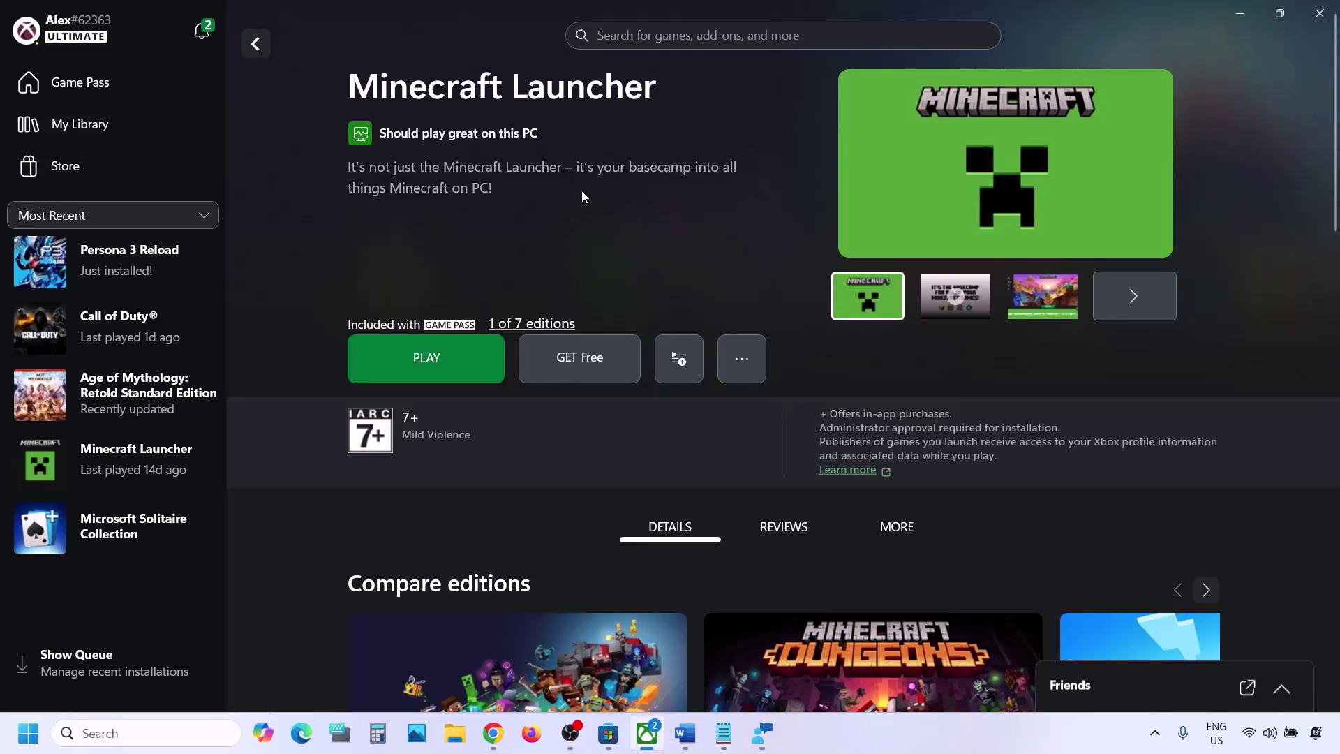
Step: Open the Microsoft Store Library to check installed apps and their updates
click(609, 733)
scroll(575, 116, up, 5)
click(466, 22)
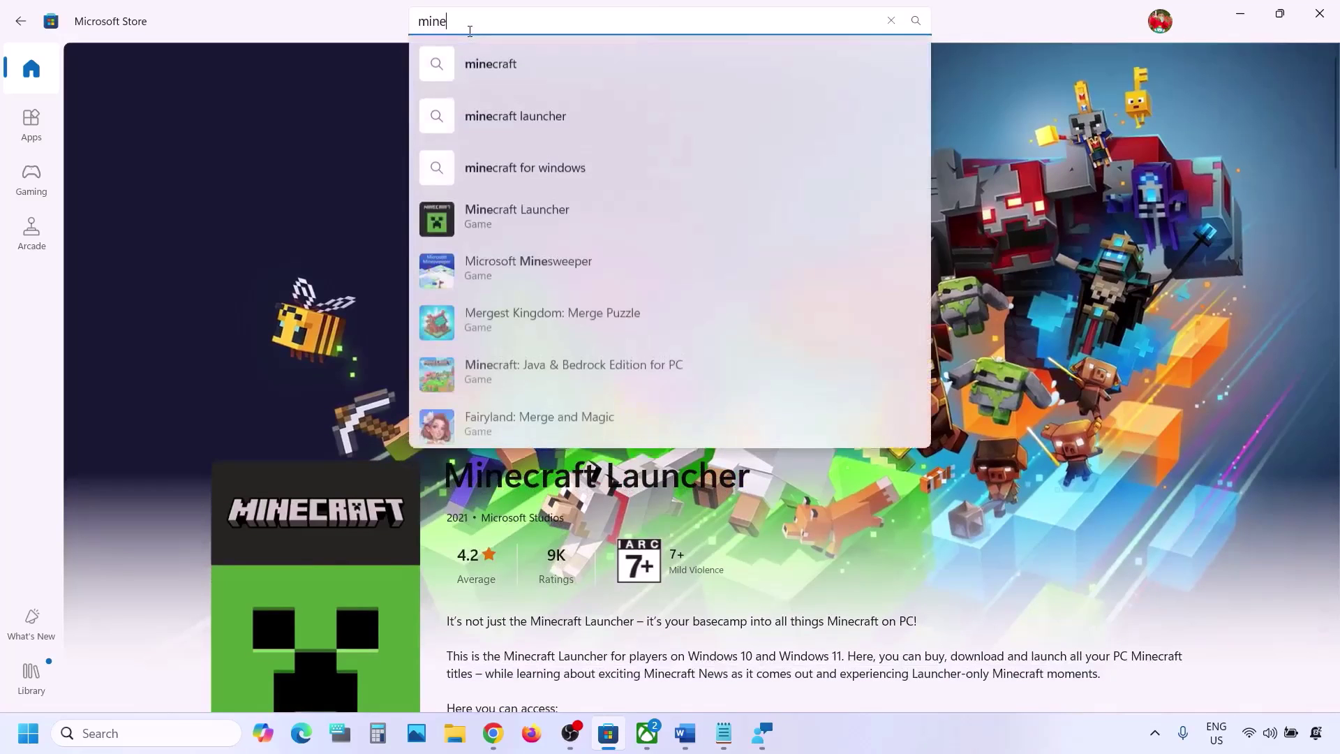
click(521, 208)
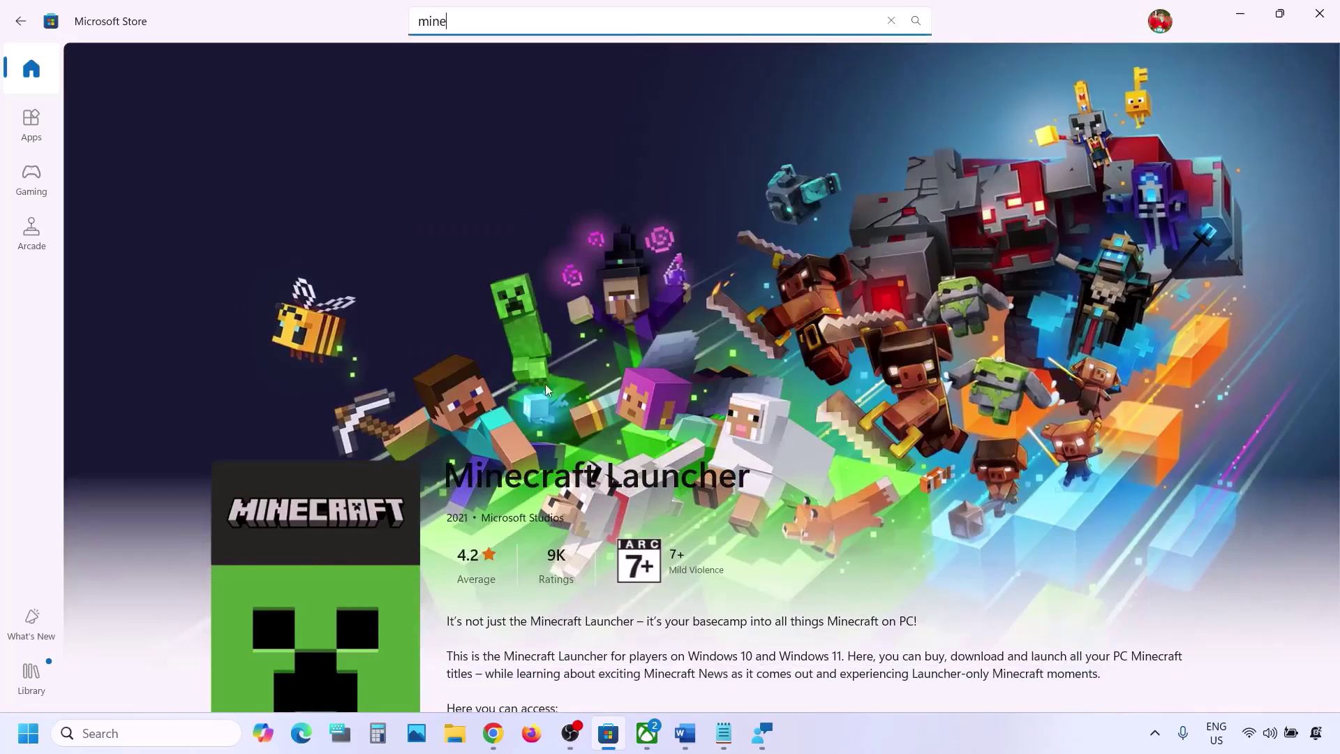
scroll(551, 530, down, 1)
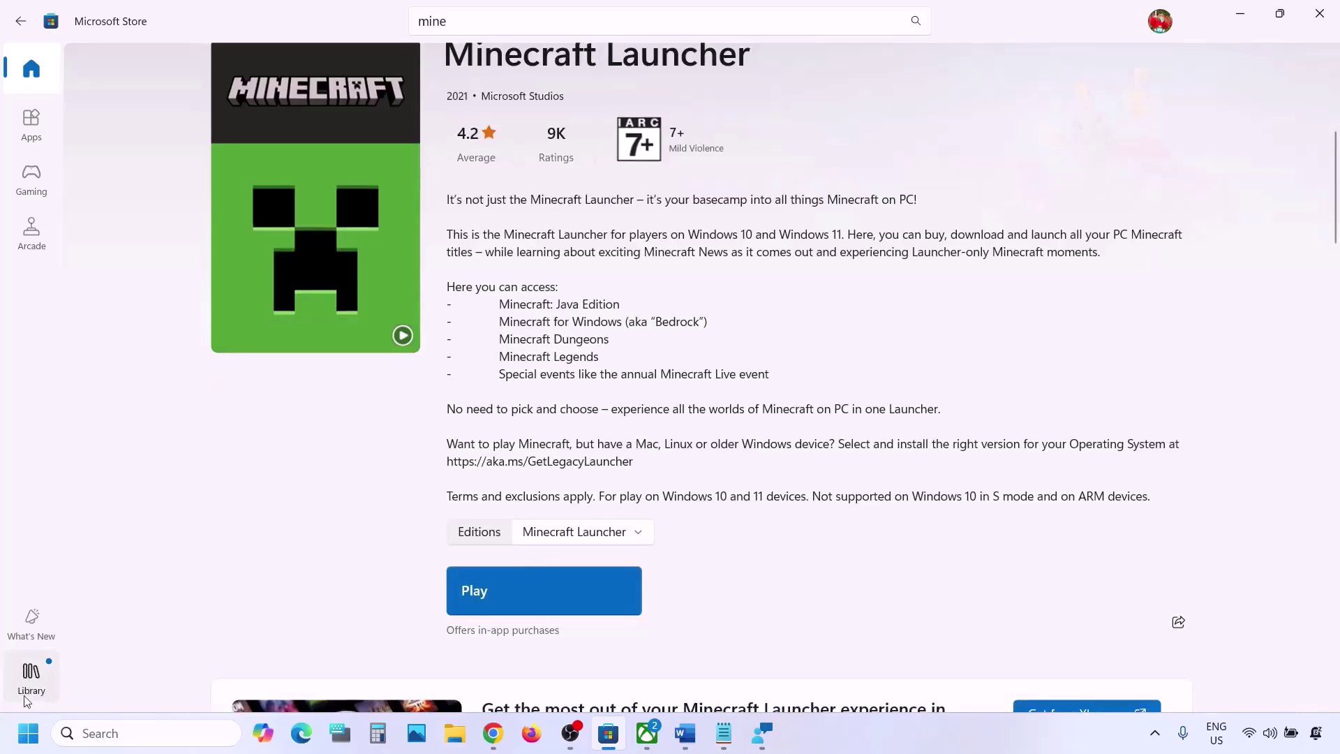
click(32, 676)
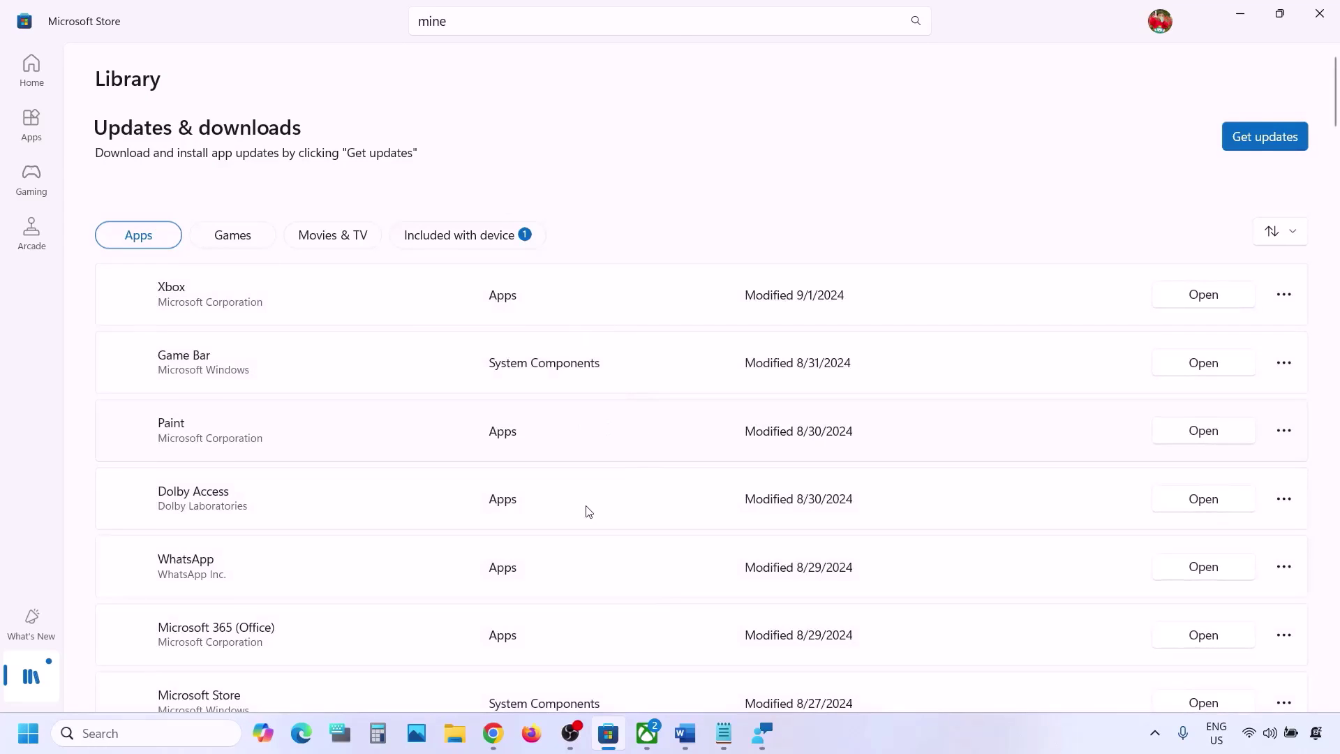
scroll(588, 512, down, 15)
scroll(589, 512, down, 8)
scroll(588, 512, up, 20)
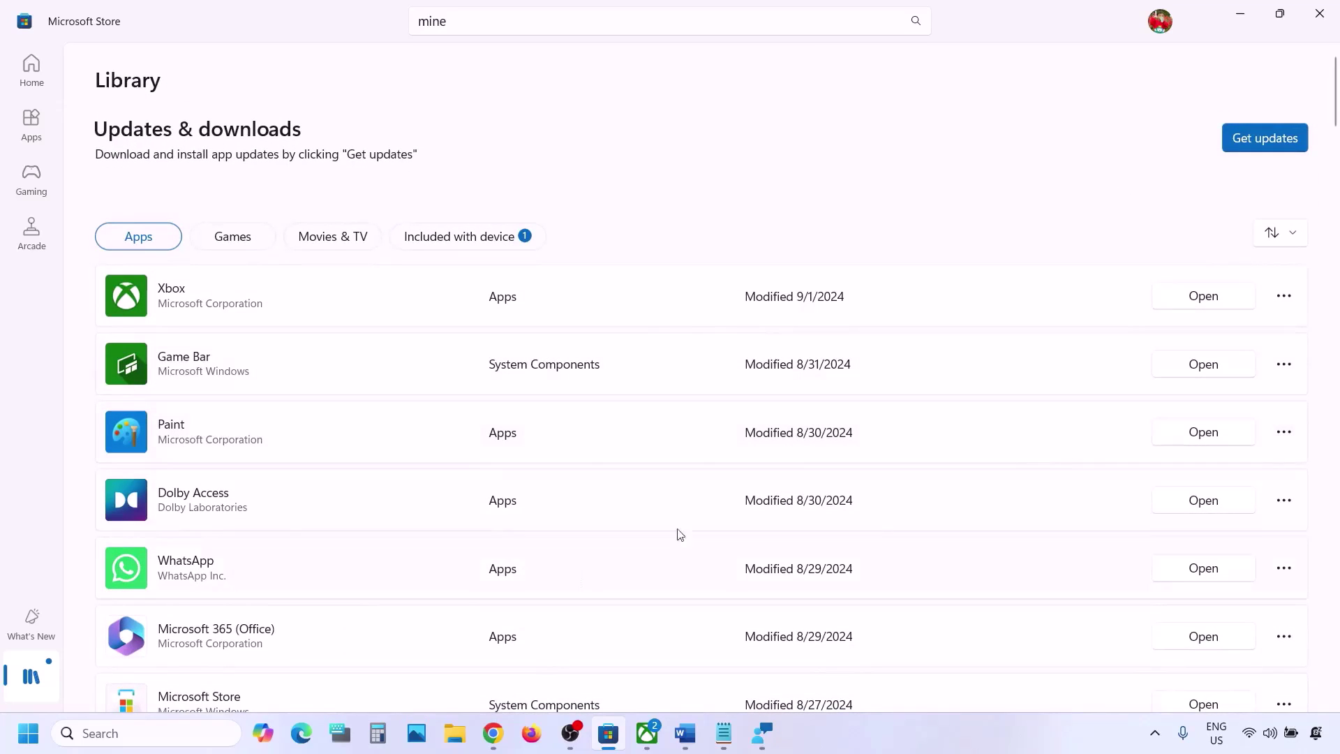
Step: Highlight 'using store then' and 'Xbox App' in the Step 3 note
click(692, 736)
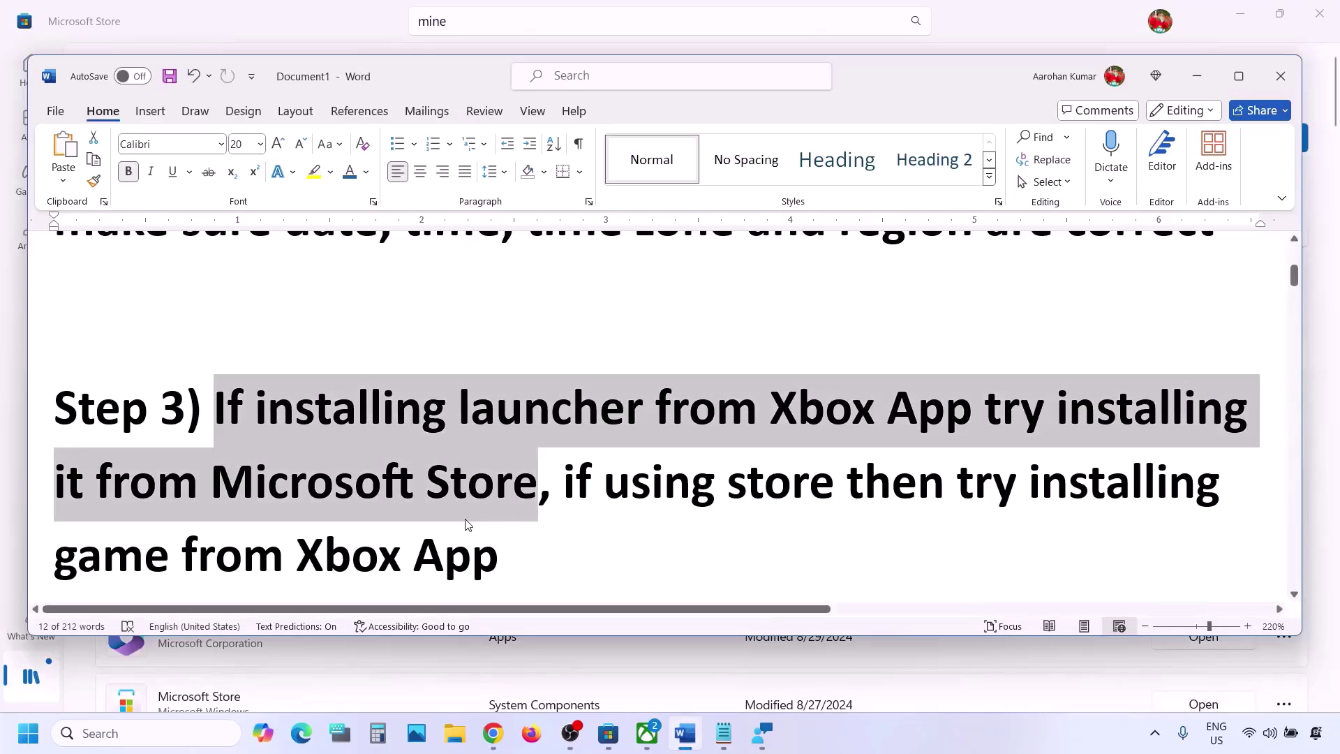
click(467, 524)
drag(604, 488, 914, 492)
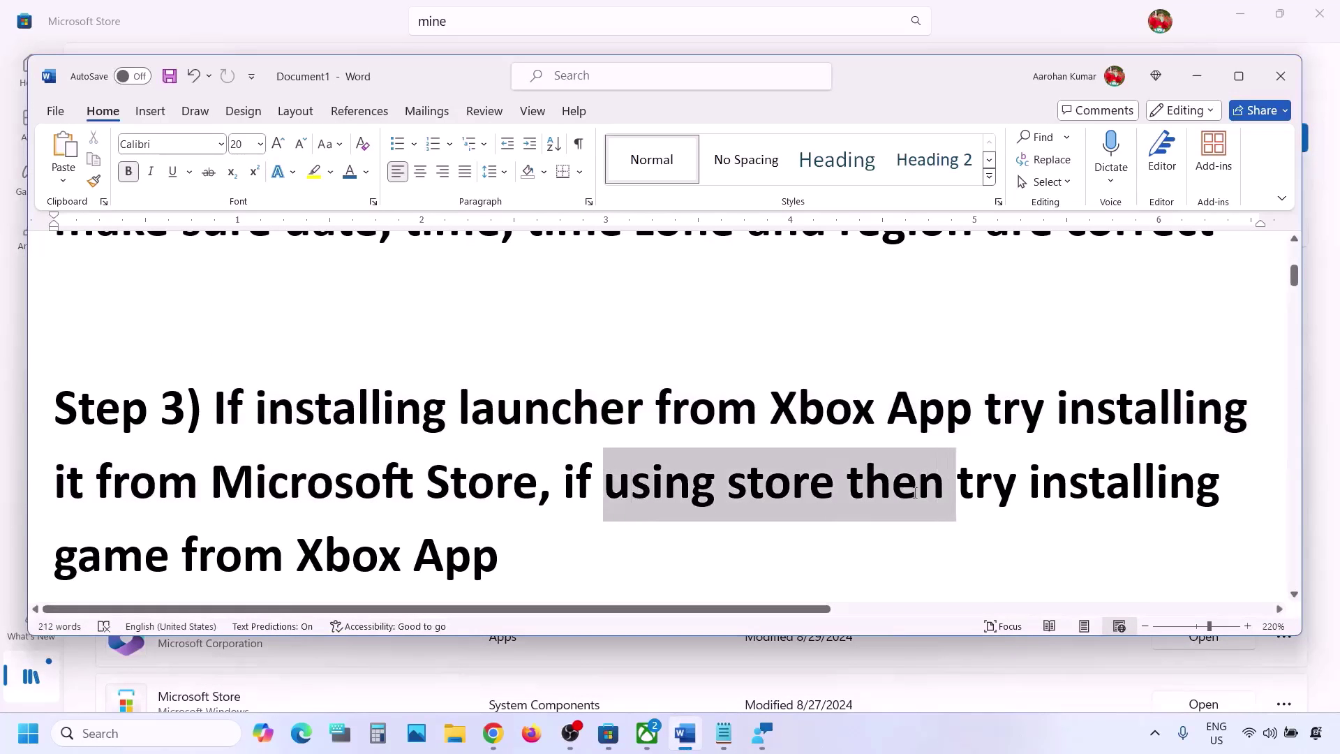
drag(296, 556, 562, 564)
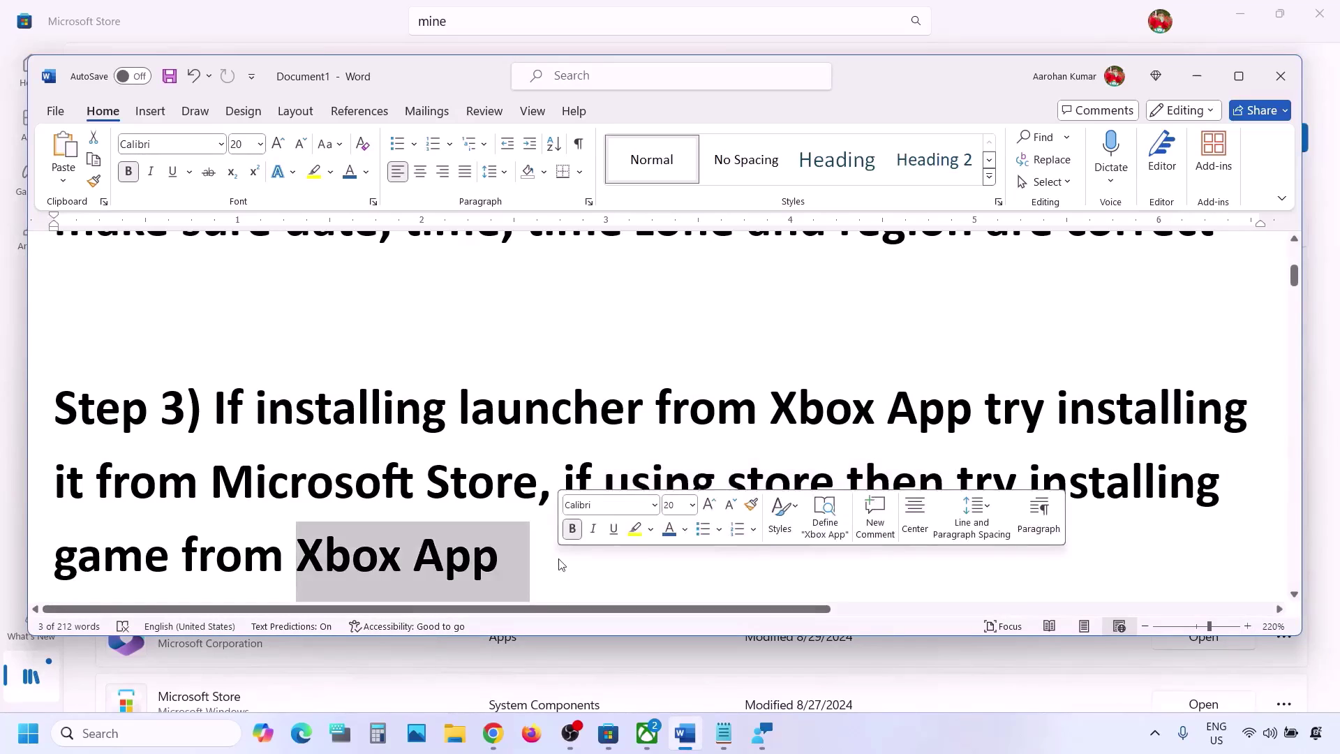
click(647, 732)
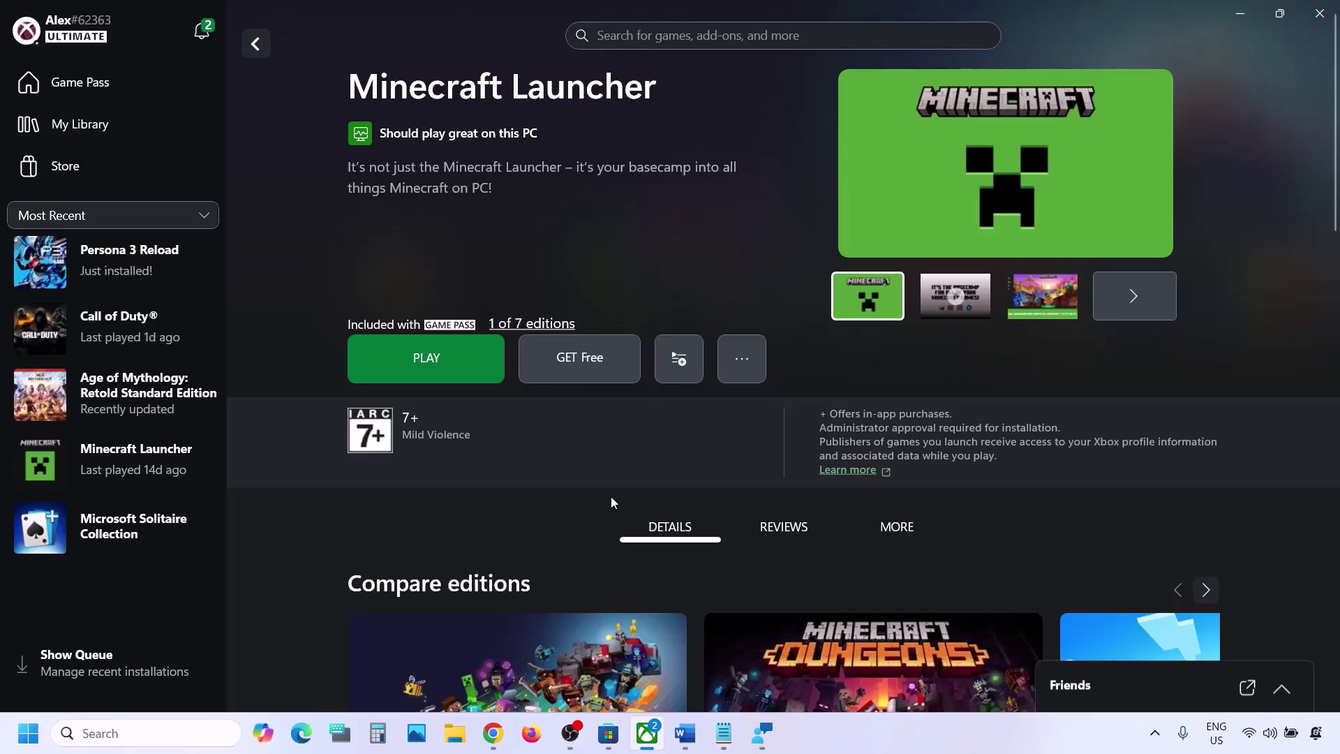
Step: Revisit the Store's 'xbox' search, then bring back the Xbox app's Minecraft Launcher page
mouse_move(617, 746)
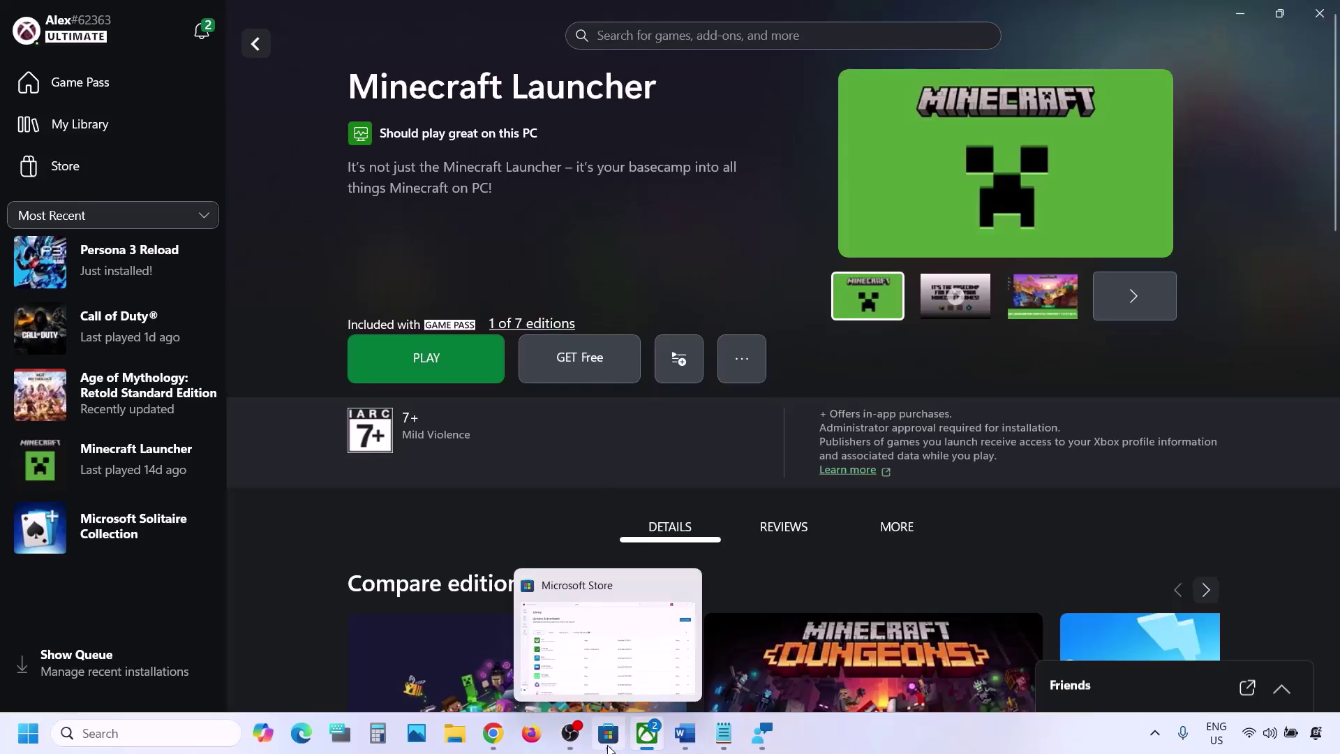
click(667, 611)
click(490, 28)
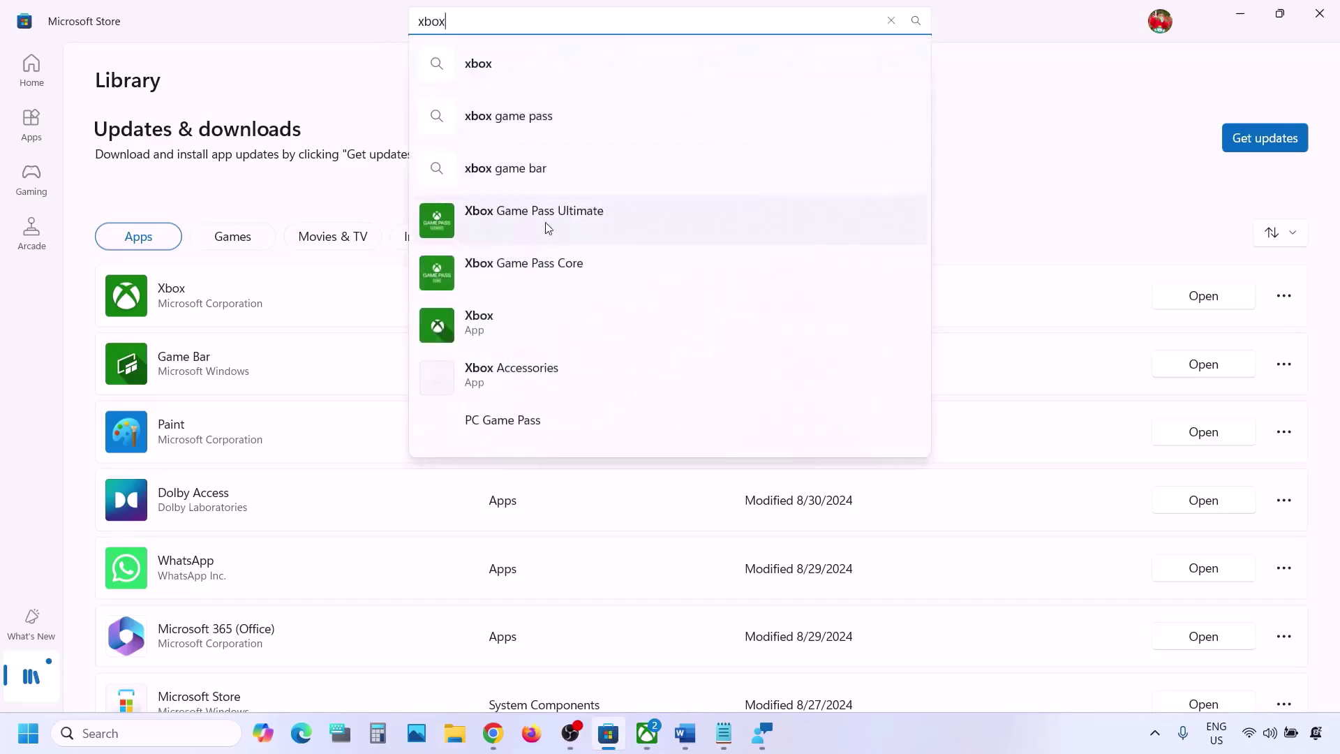
click(1026, 157)
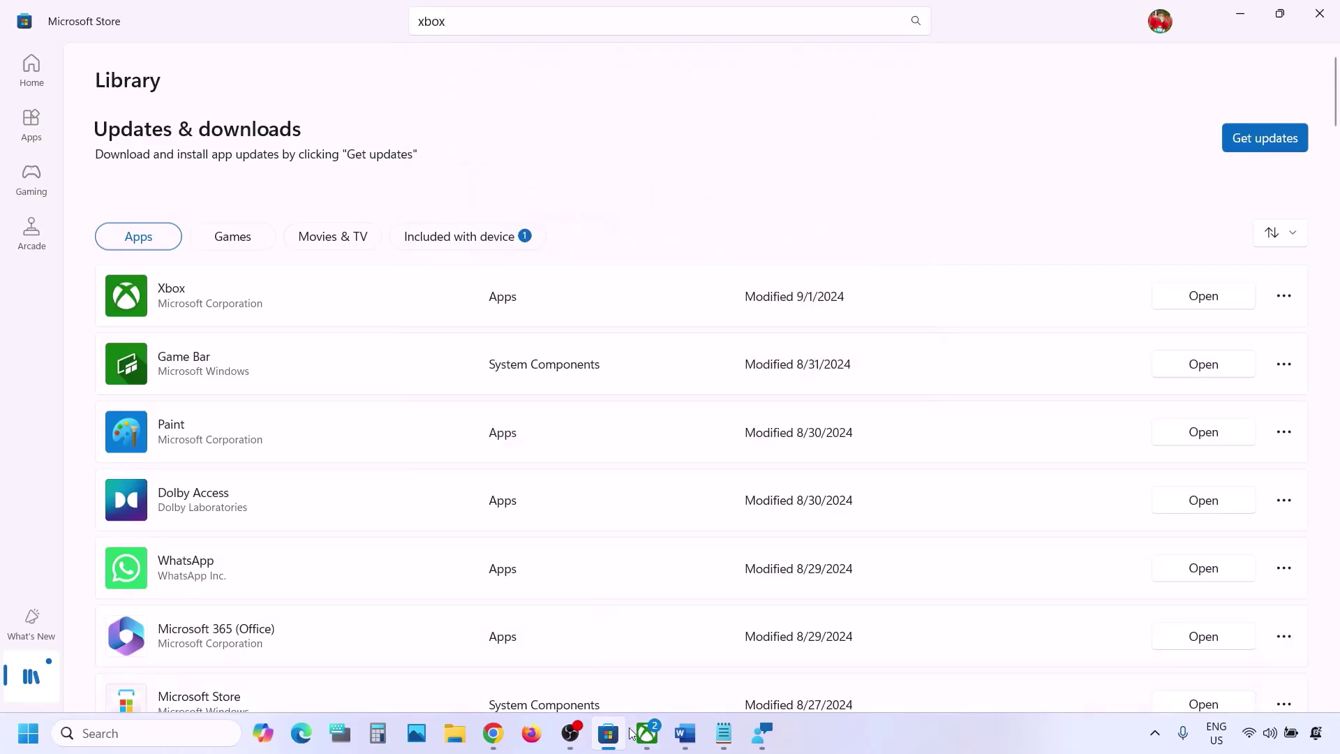
click(647, 733)
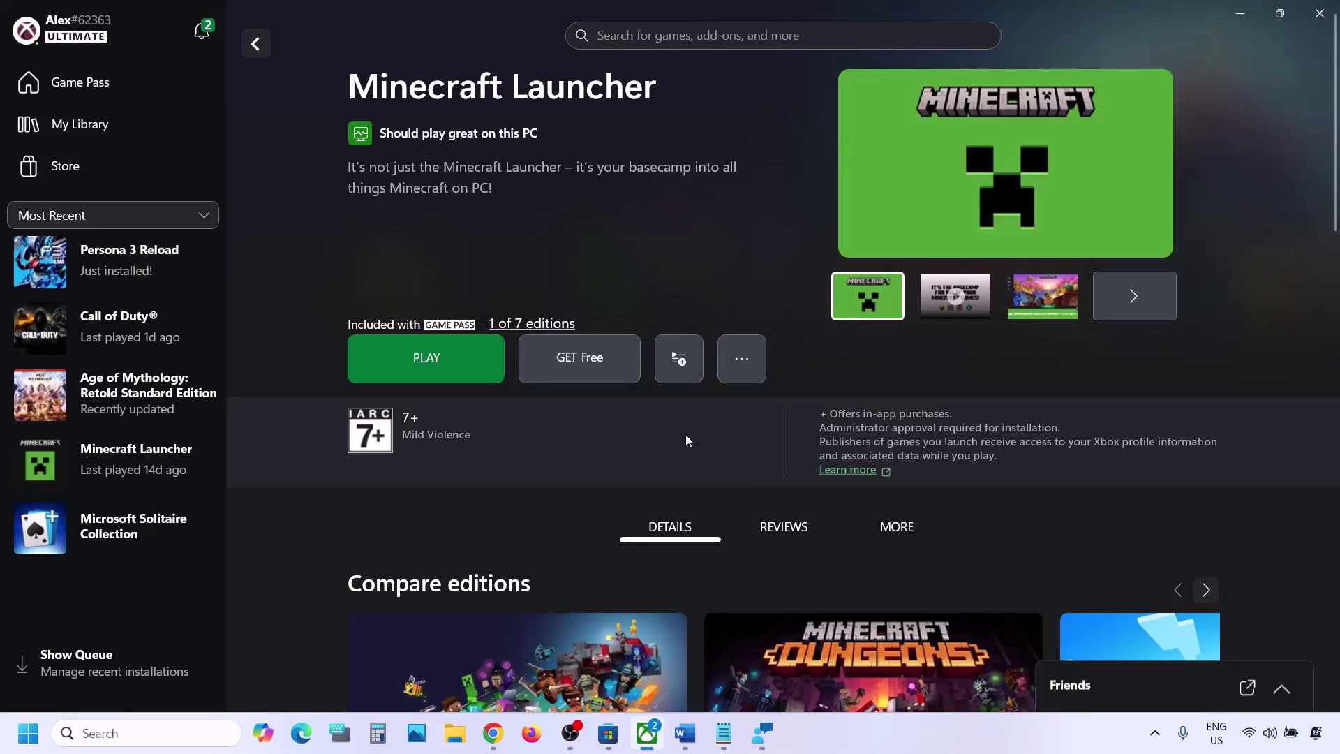
Step: Copy the minecraft.net download link from Step 4 of the Word notes
click(684, 733)
scroll(438, 423, down, 3)
scroll(438, 423, down, 2)
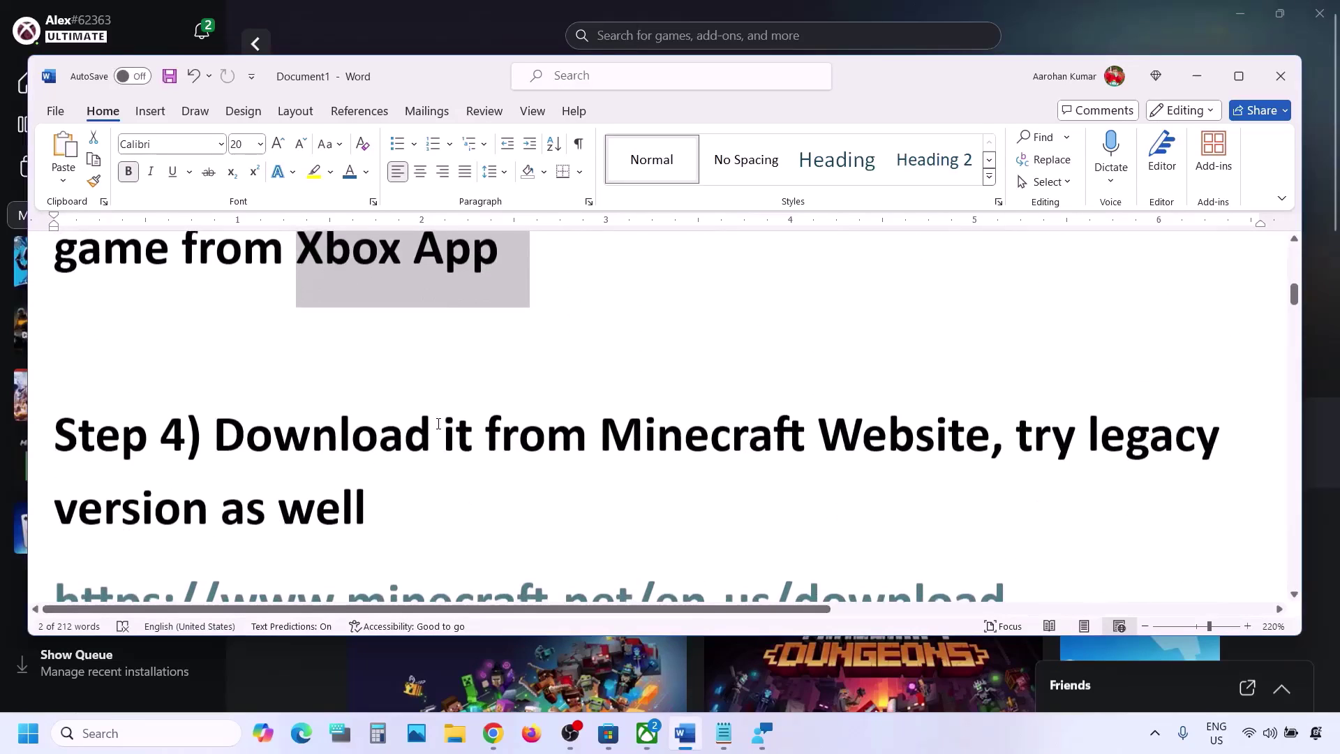
drag(261, 447, 751, 454)
drag(842, 459, 858, 459)
scroll(1040, 386, down, 3)
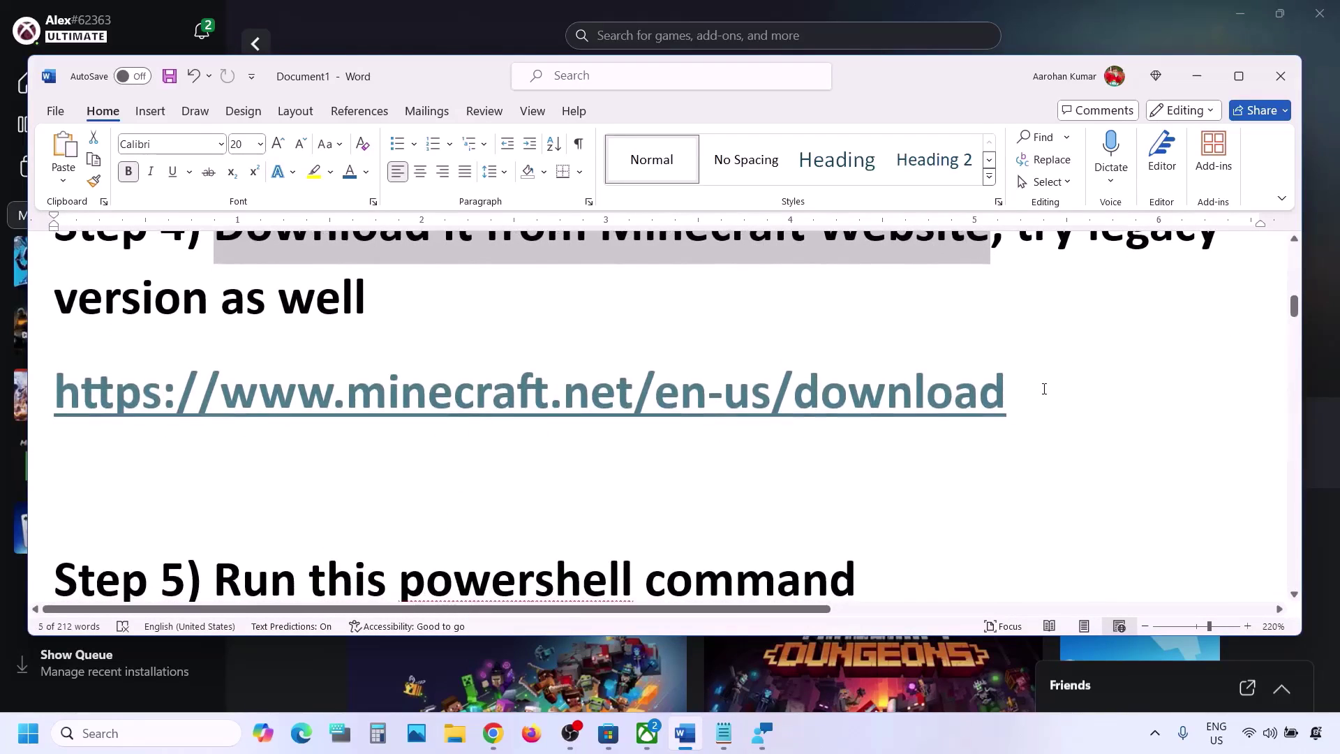
drag(1044, 389, 224, 406)
key(ctrl+c)
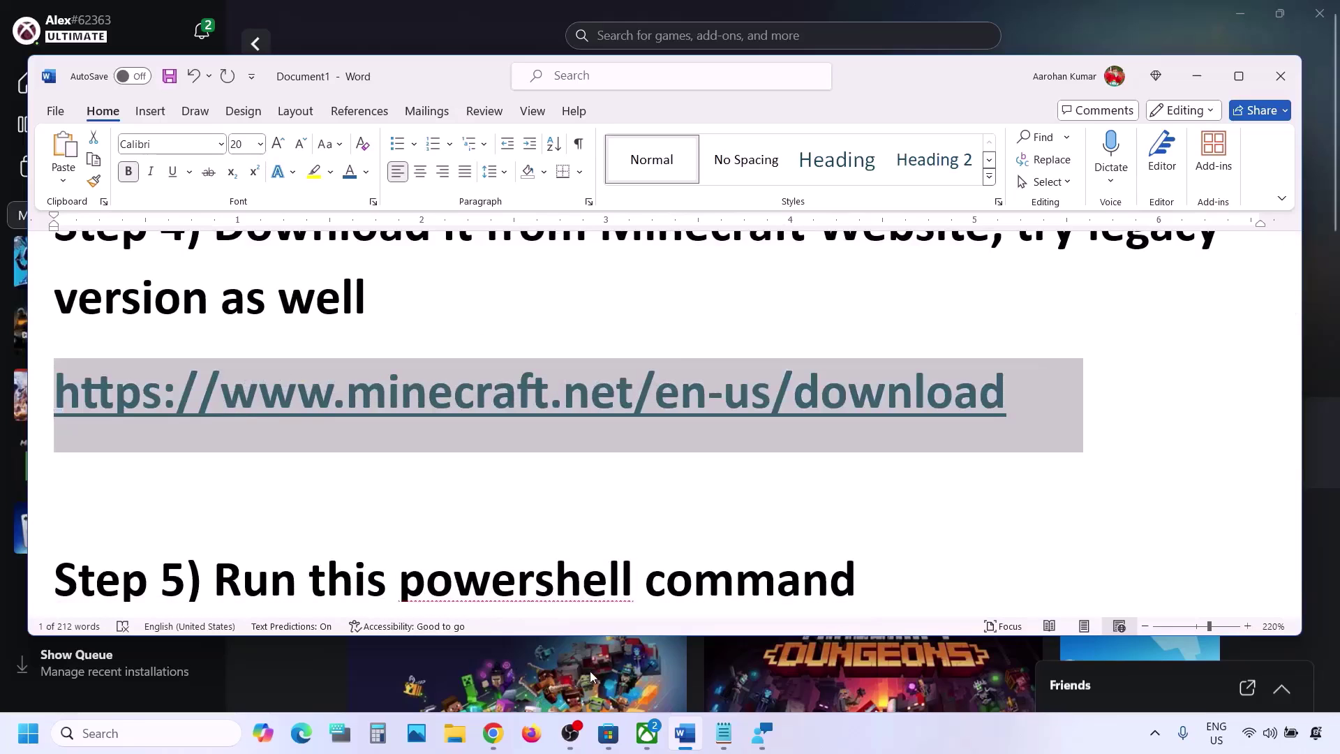
Step: Load the minecraft.net page in a new Chrome tab and download the Launcher for Windows 10/11
click(493, 733)
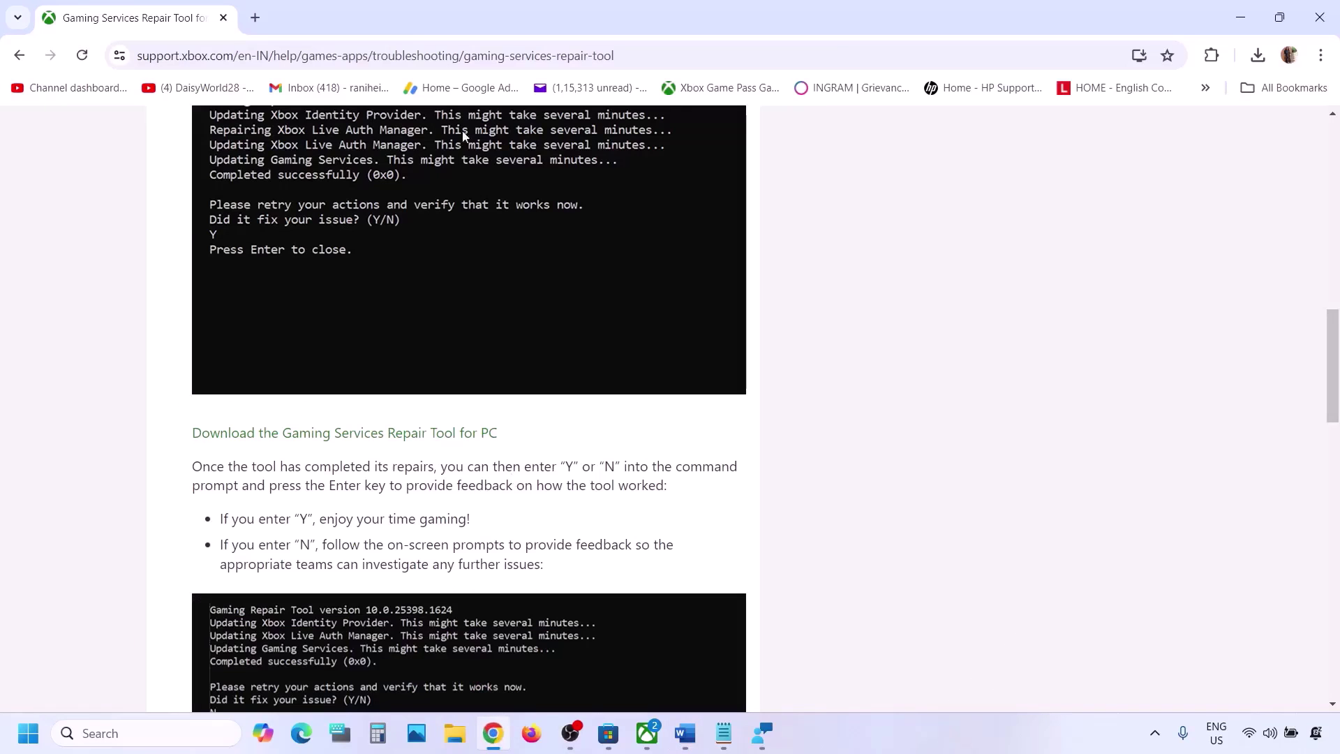
click(256, 16)
key(ctrl+v)
key(Return)
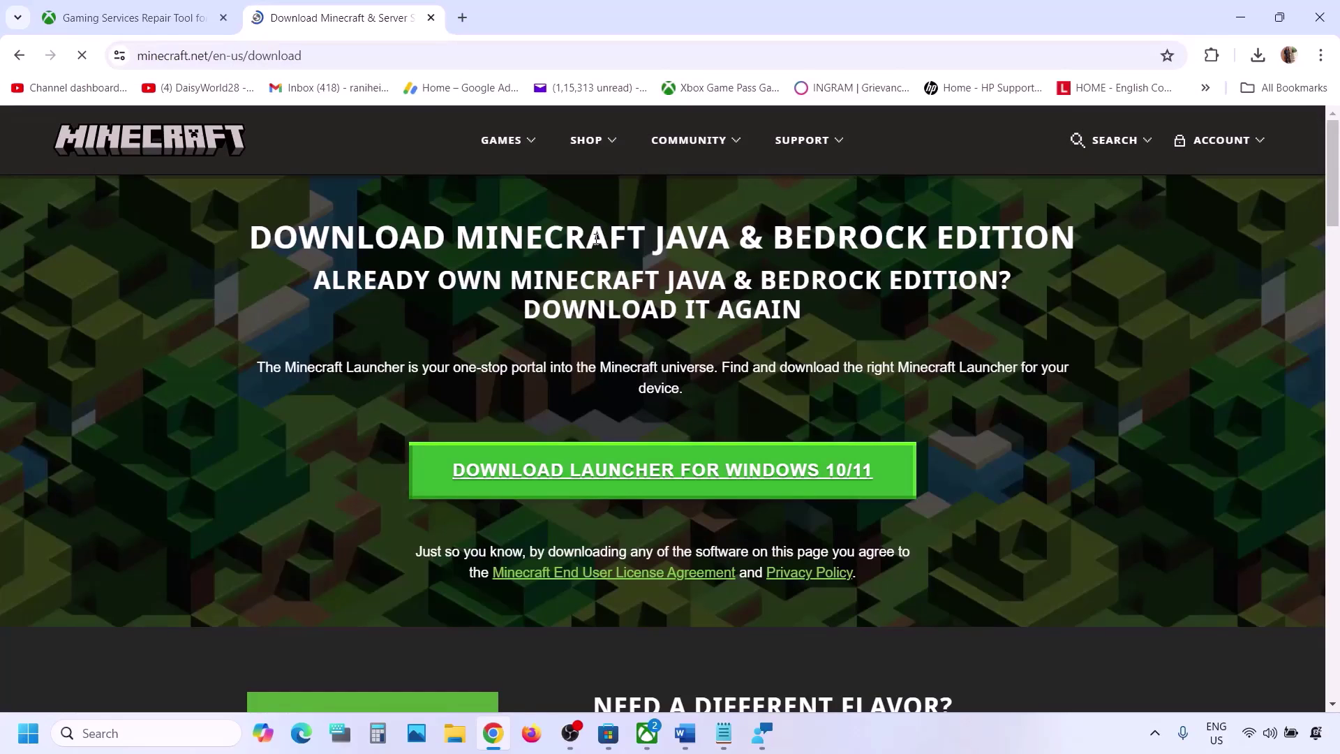
click(656, 477)
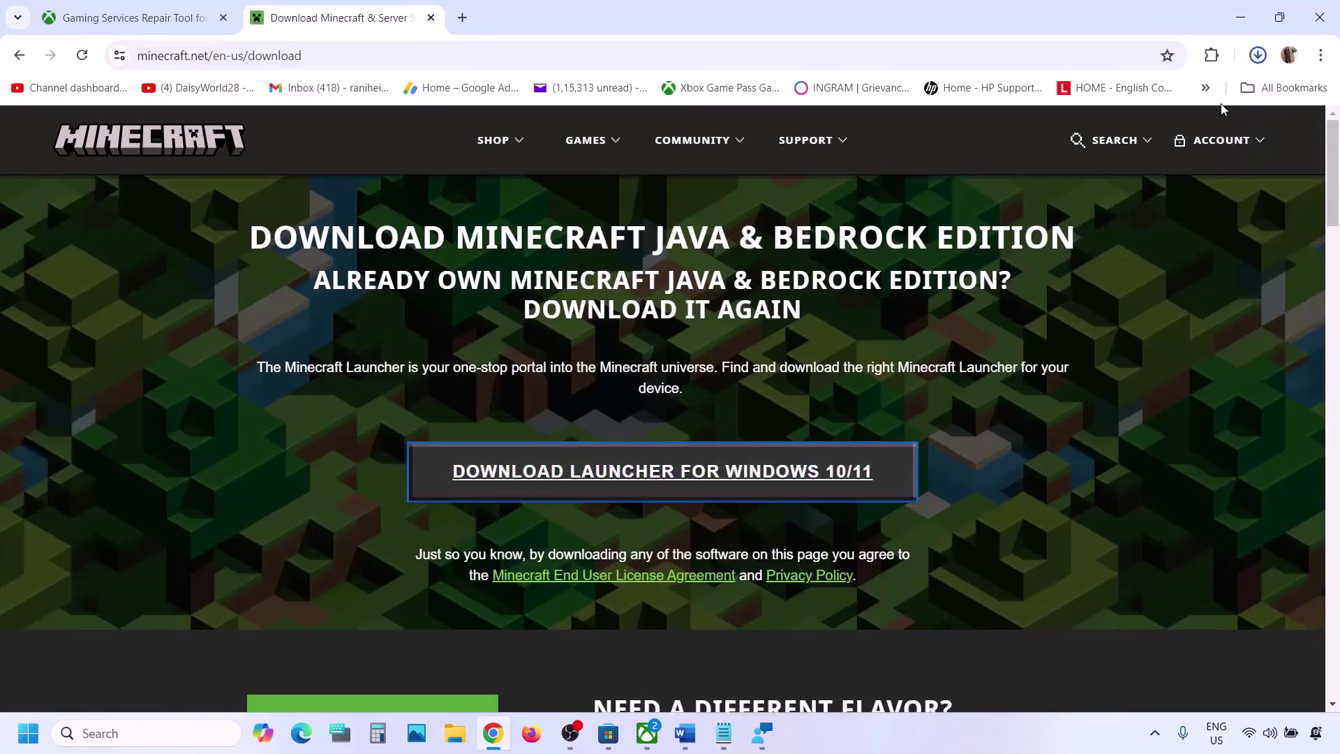
Step: Run the 2.1 MB MinecraftInstaller and install into the default Program Files (x86) folder
click(1128, 111)
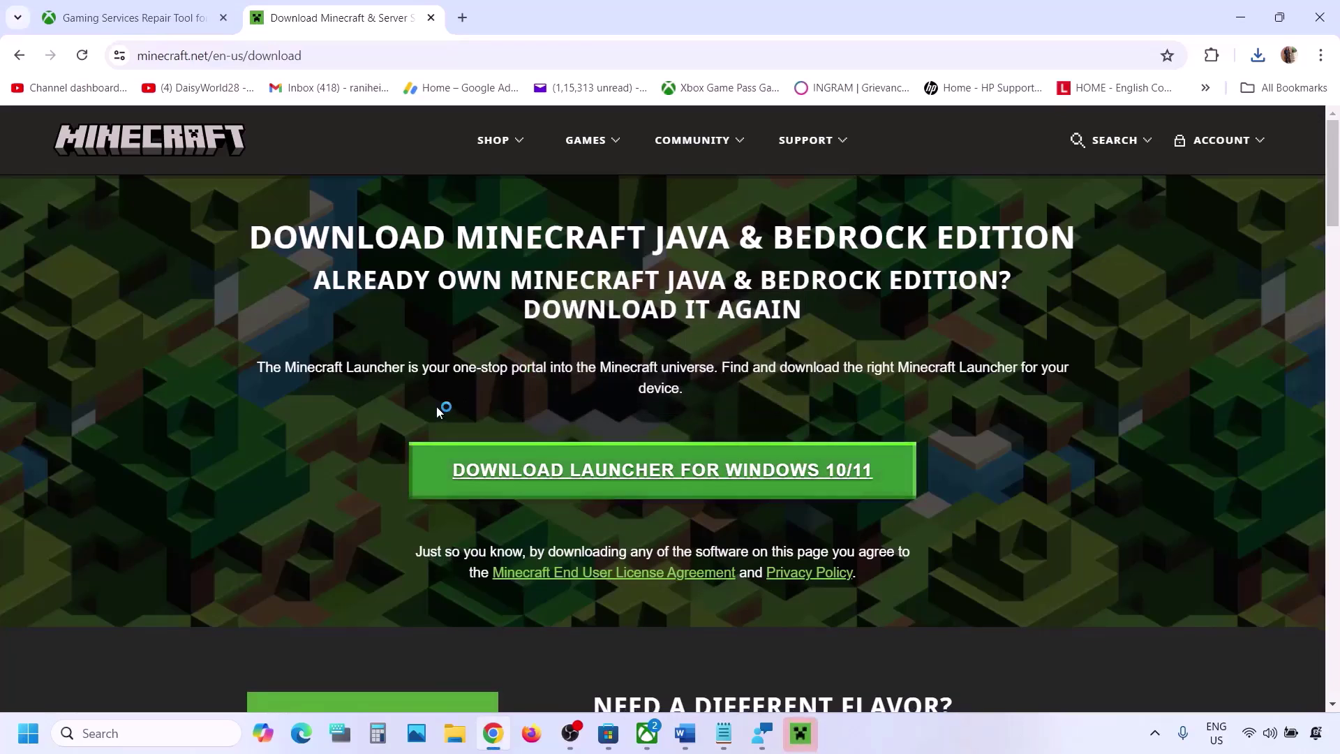
scroll(439, 410, down, 3)
scroll(439, 411, down, 2)
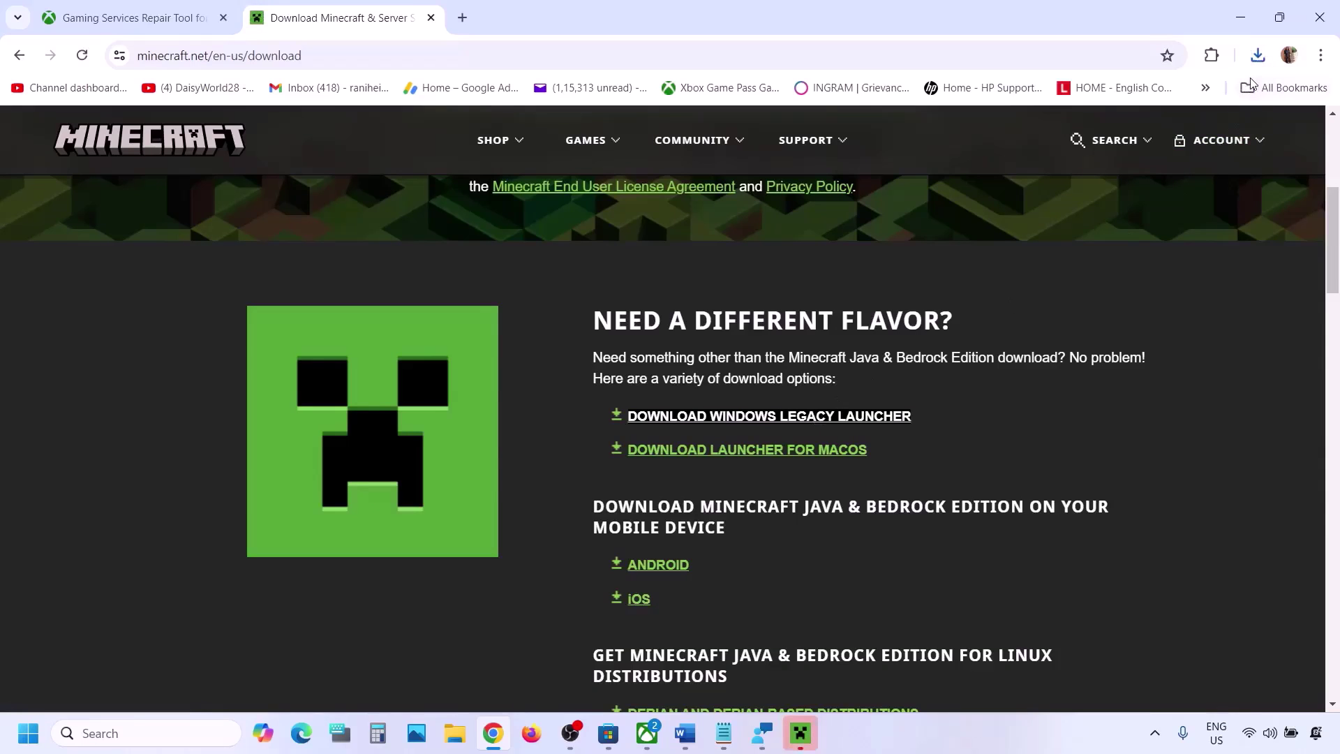
click(1257, 55)
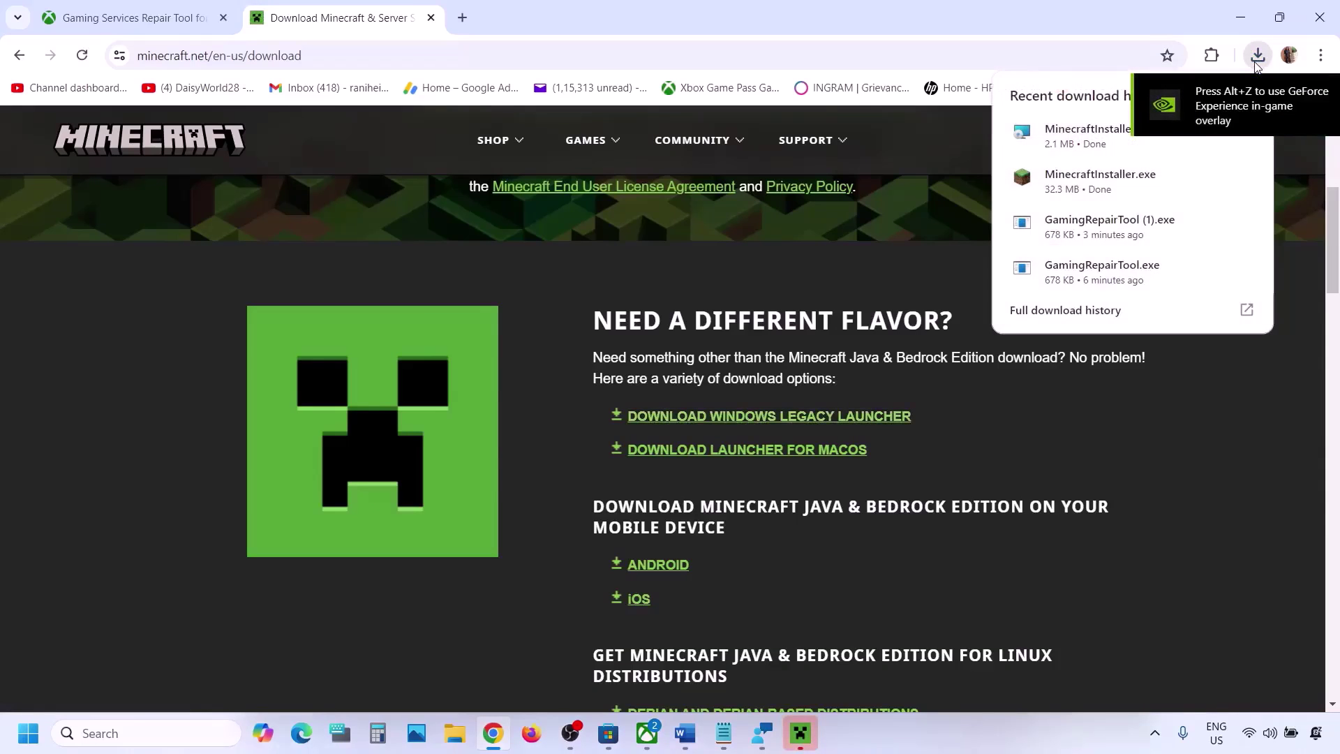
click(1080, 152)
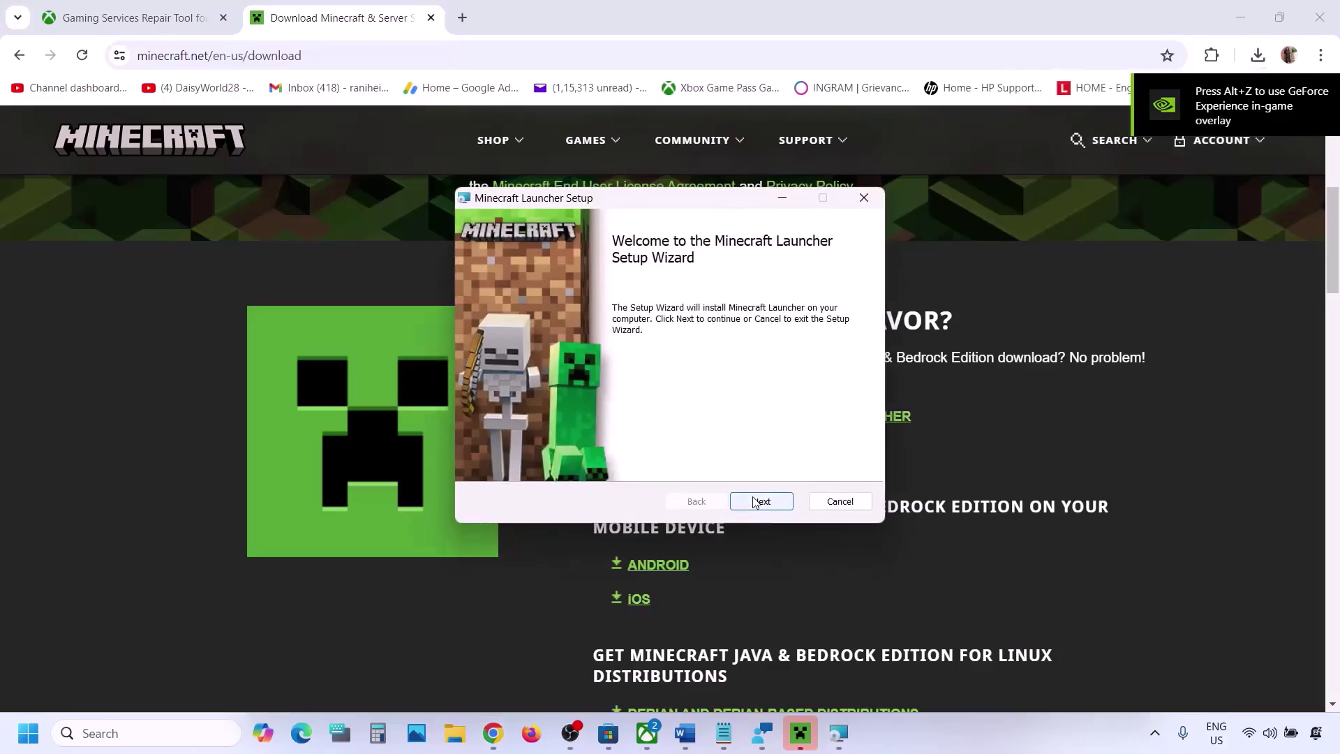
click(755, 502)
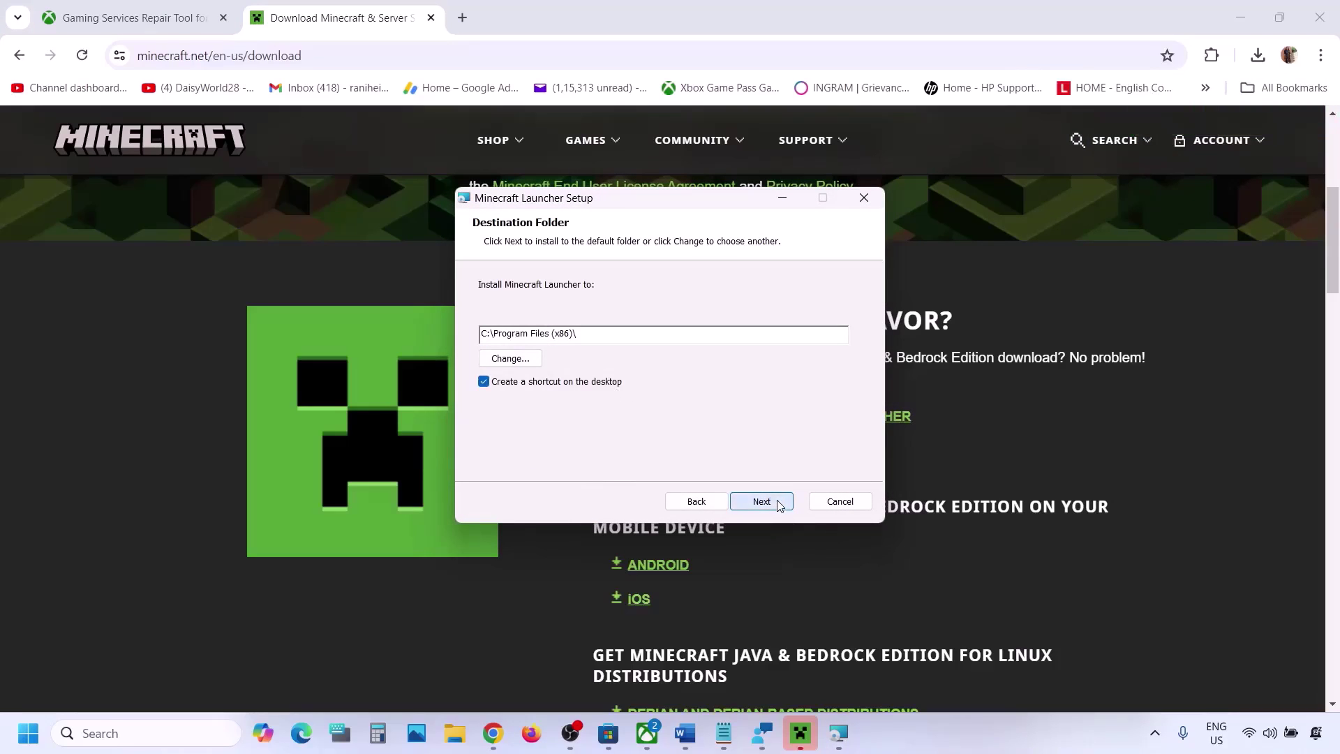
click(778, 504)
click(765, 503)
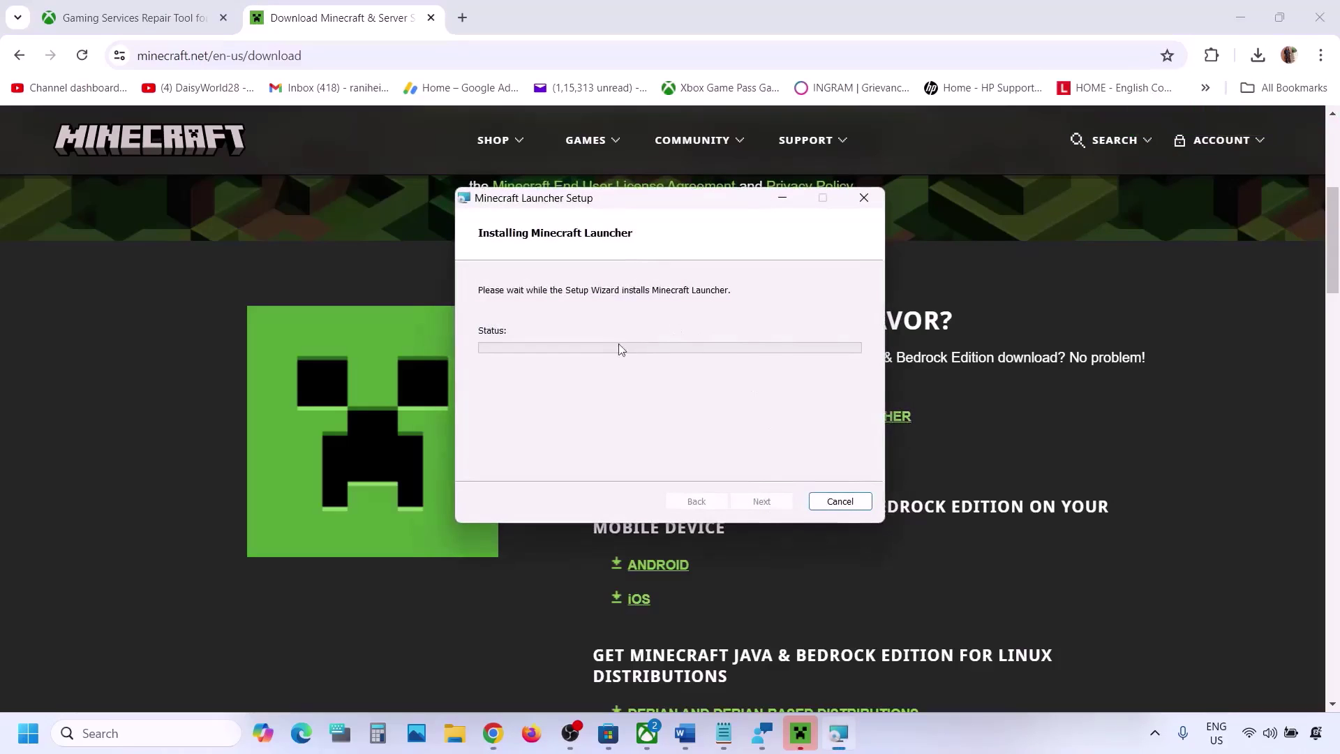
click(685, 734)
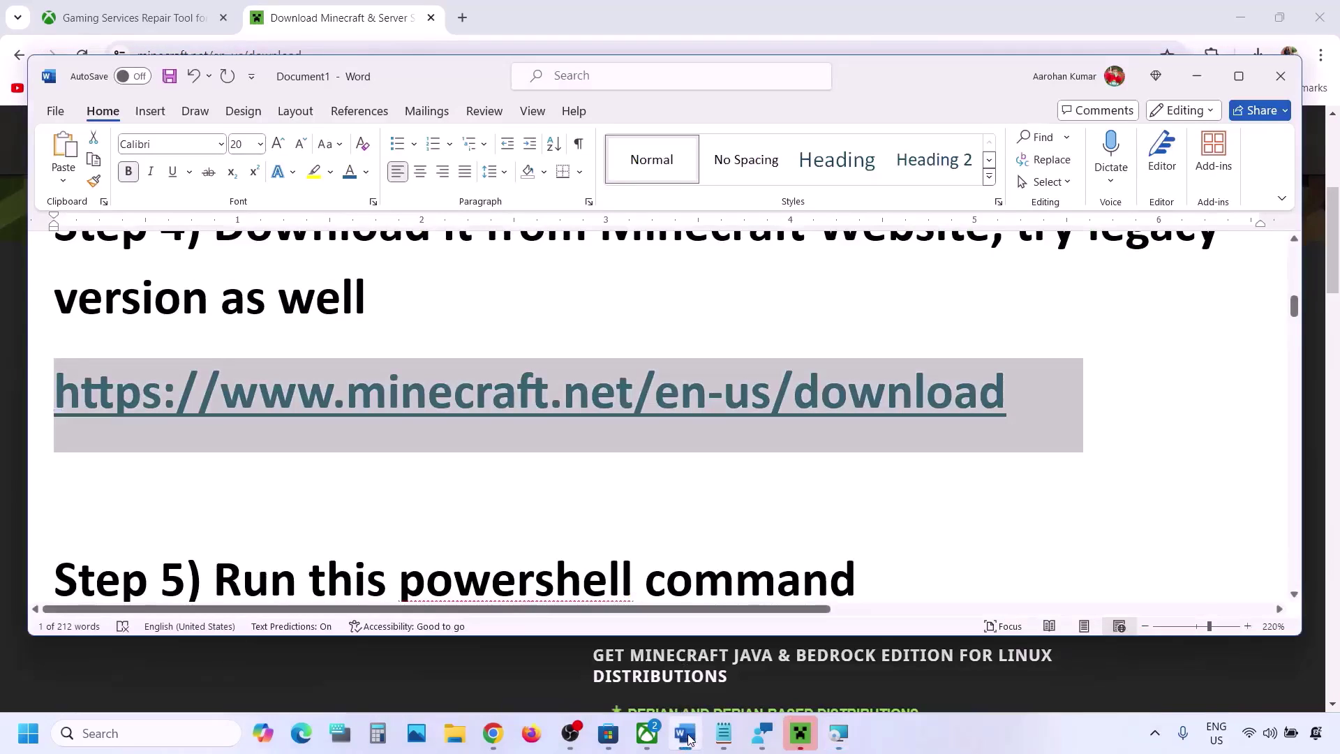
Step: Copy the Step 5 Get-AppxPackage command from the Word notes
scroll(501, 462, down, 4)
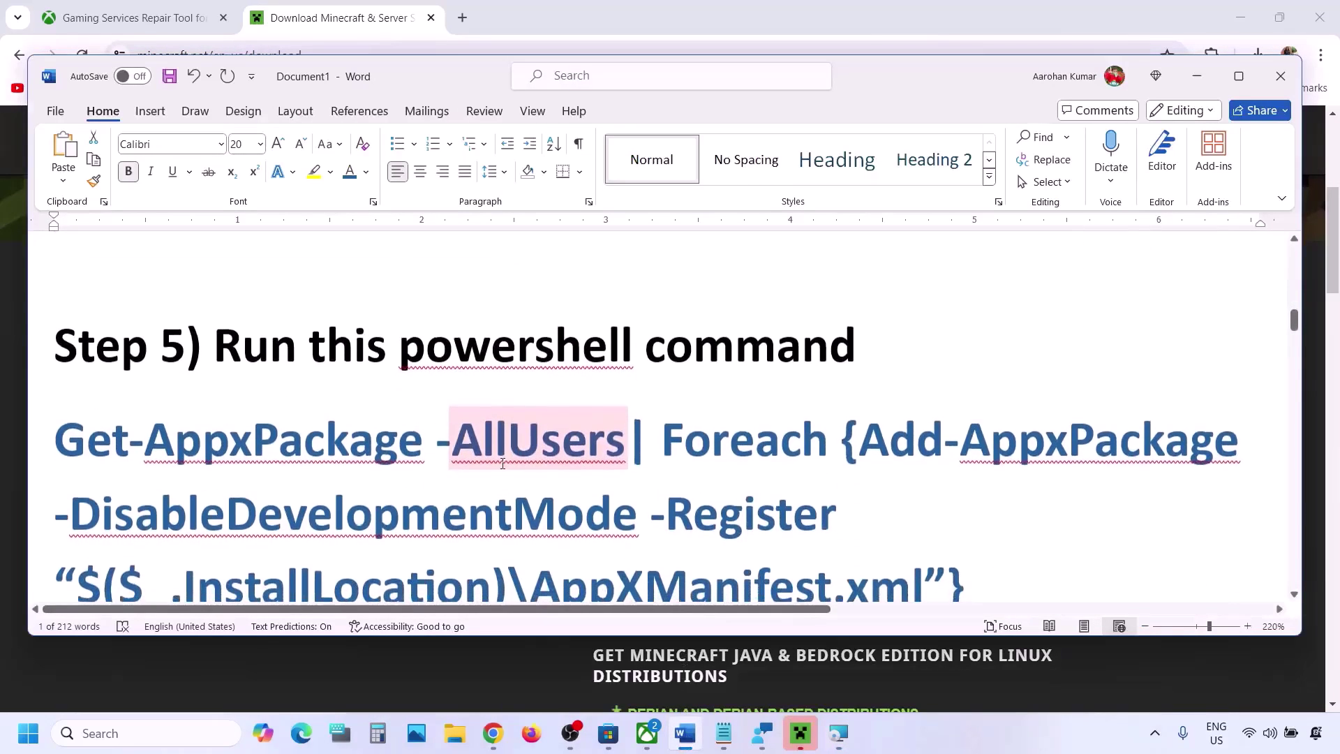
scroll(521, 438, down, 1)
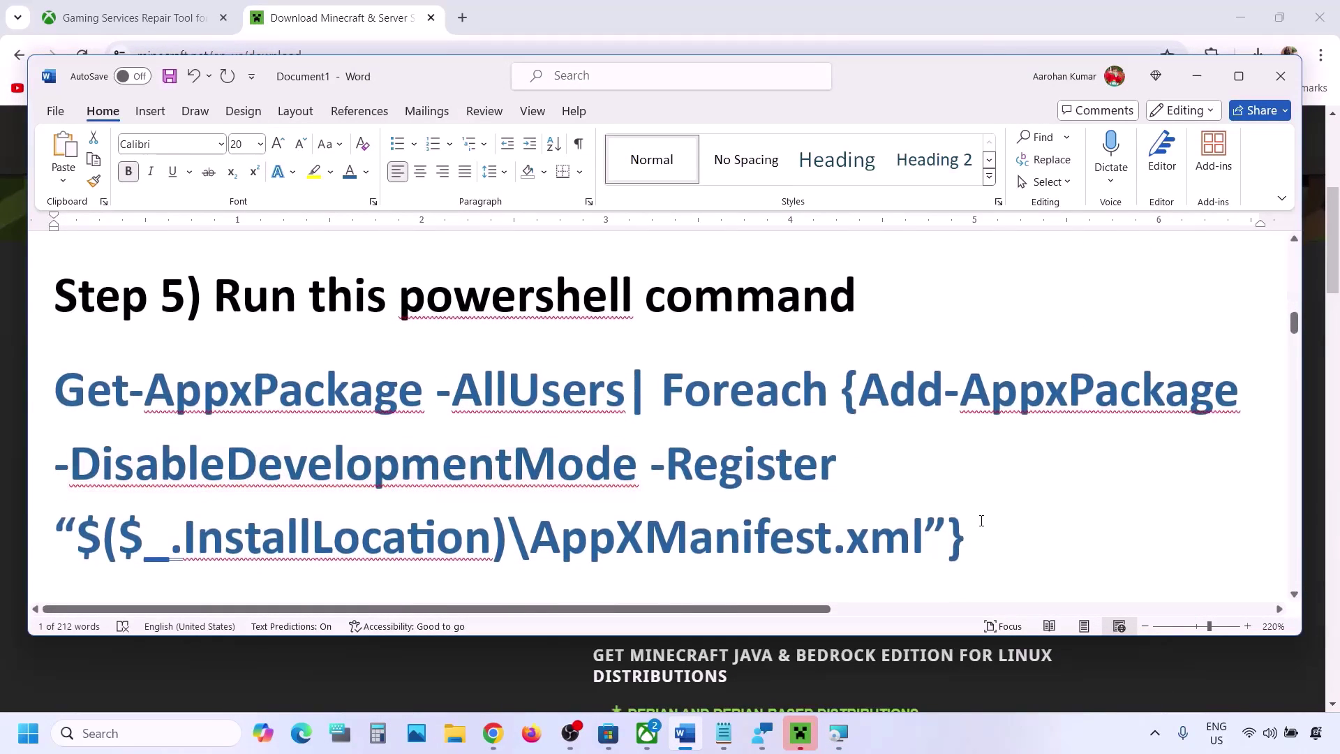
drag(977, 523, 60, 390)
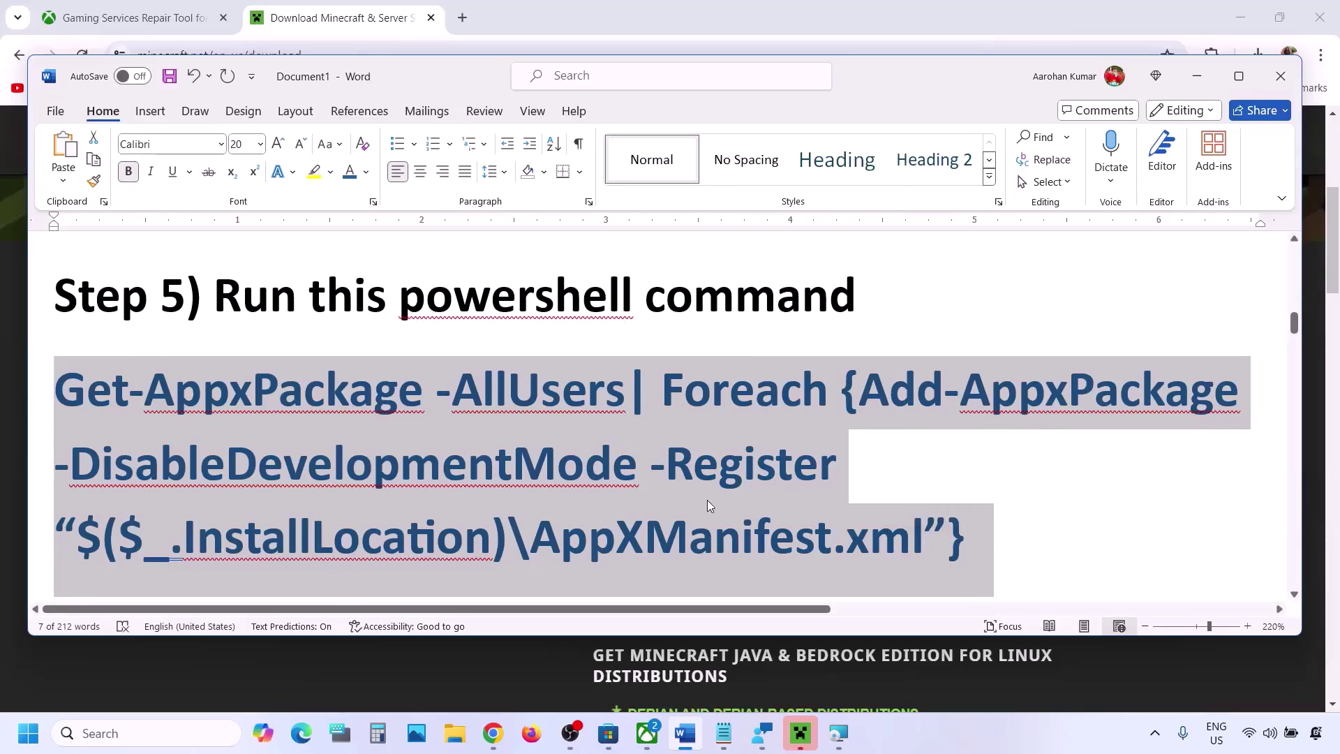
right_click(706, 500)
click(752, 198)
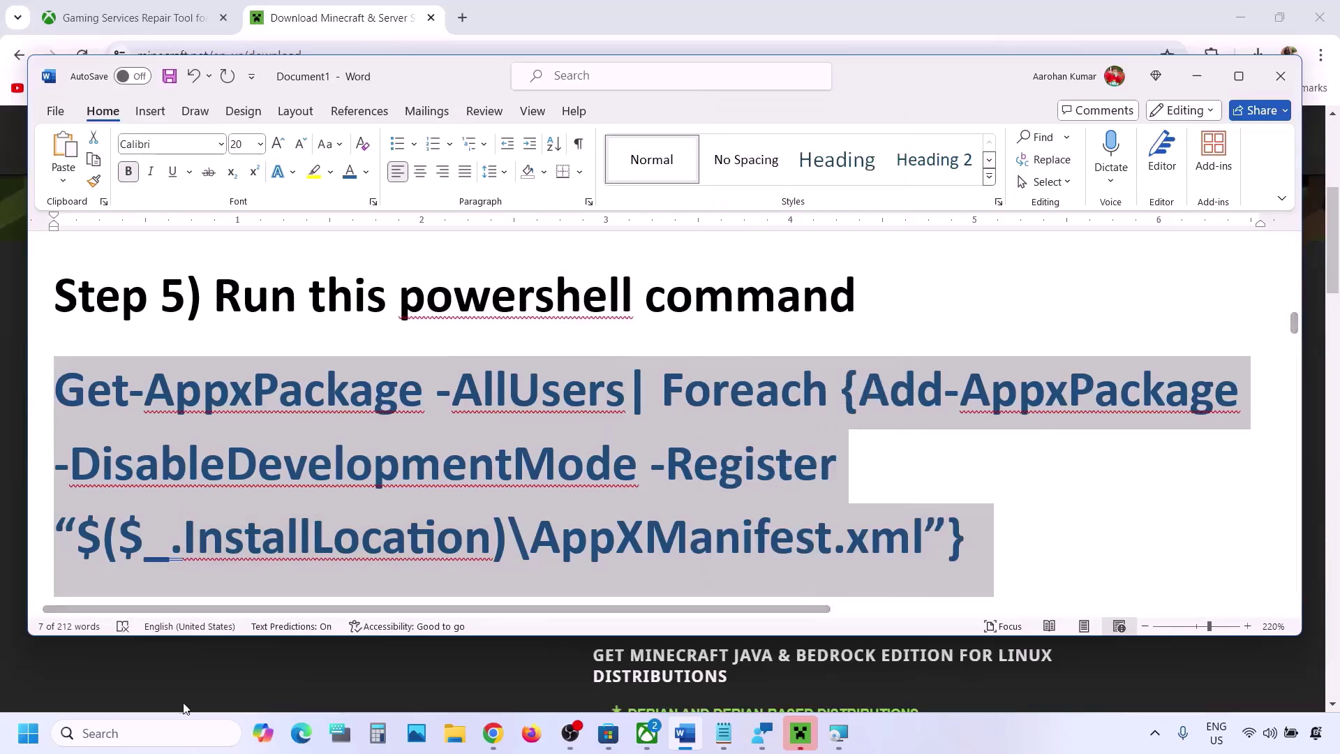
Step: Search 'powershell' and run Windows PowerShell as administrator
click(154, 745)
text(powershell)
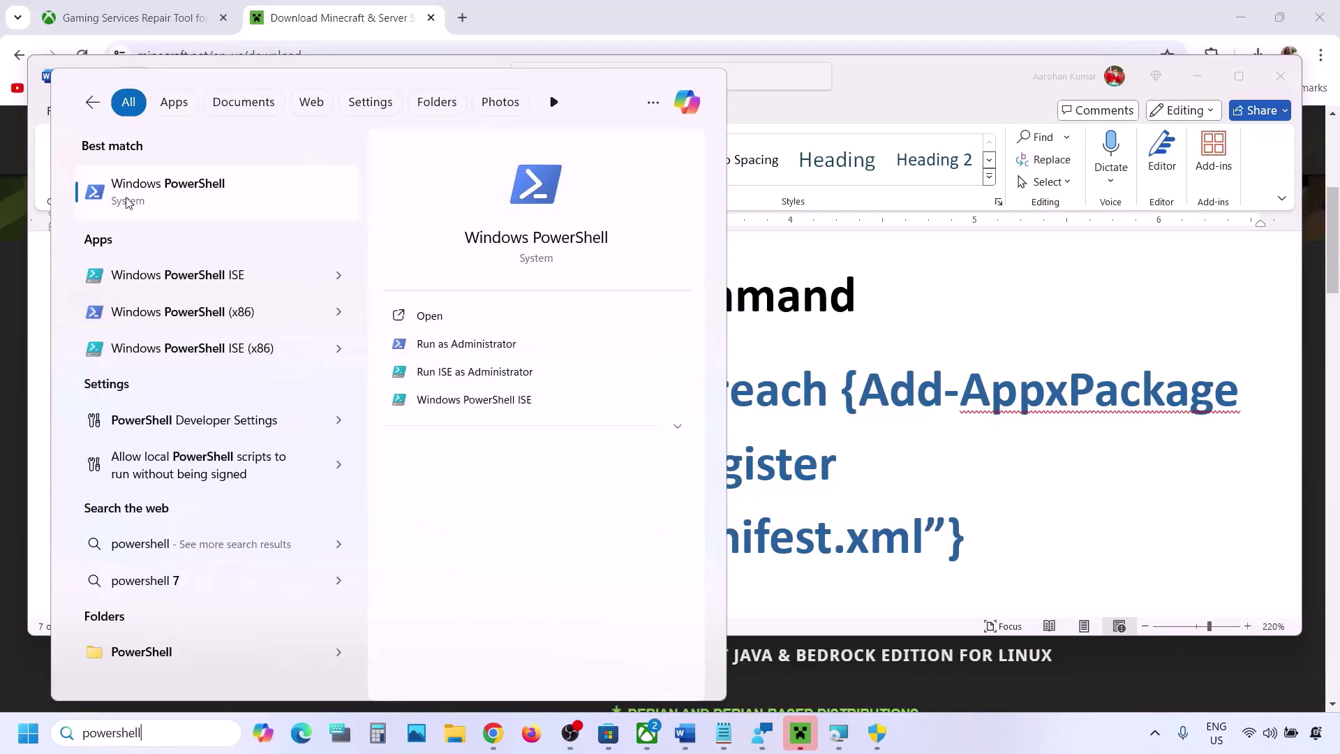
right_click(168, 205)
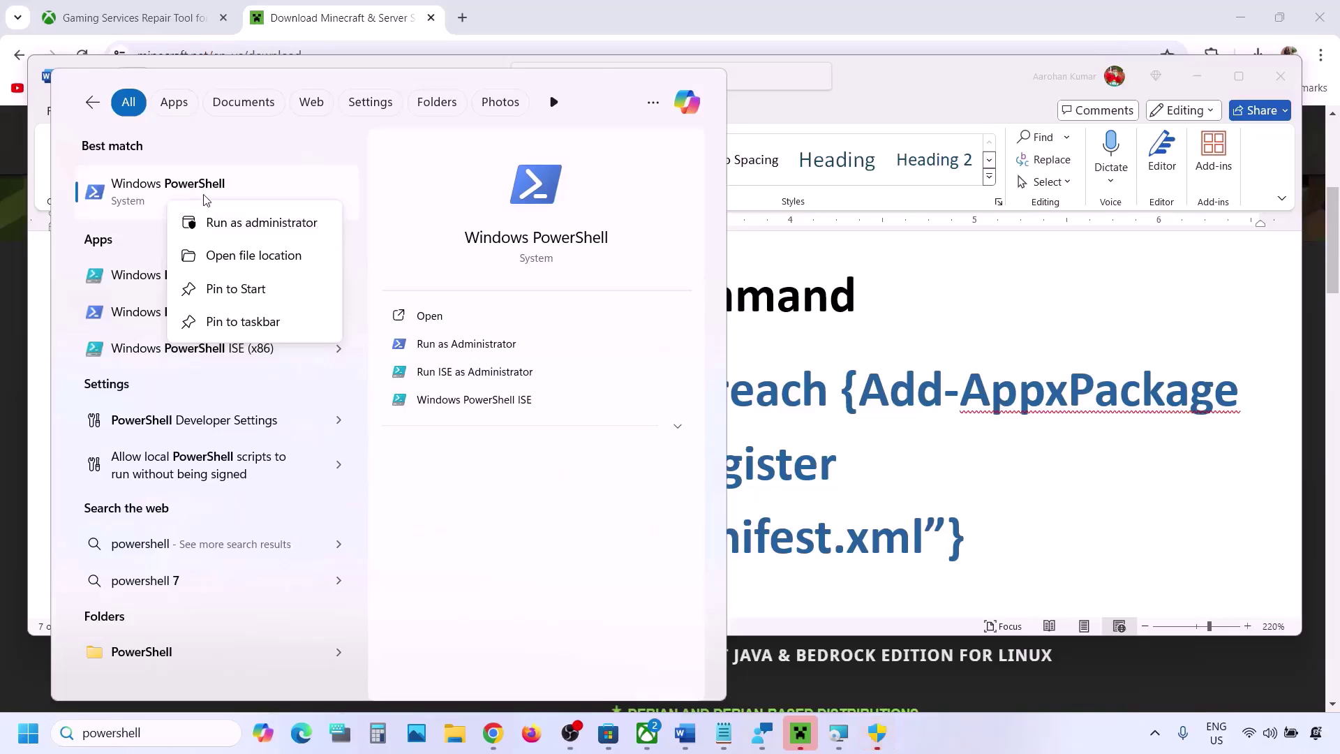
click(251, 224)
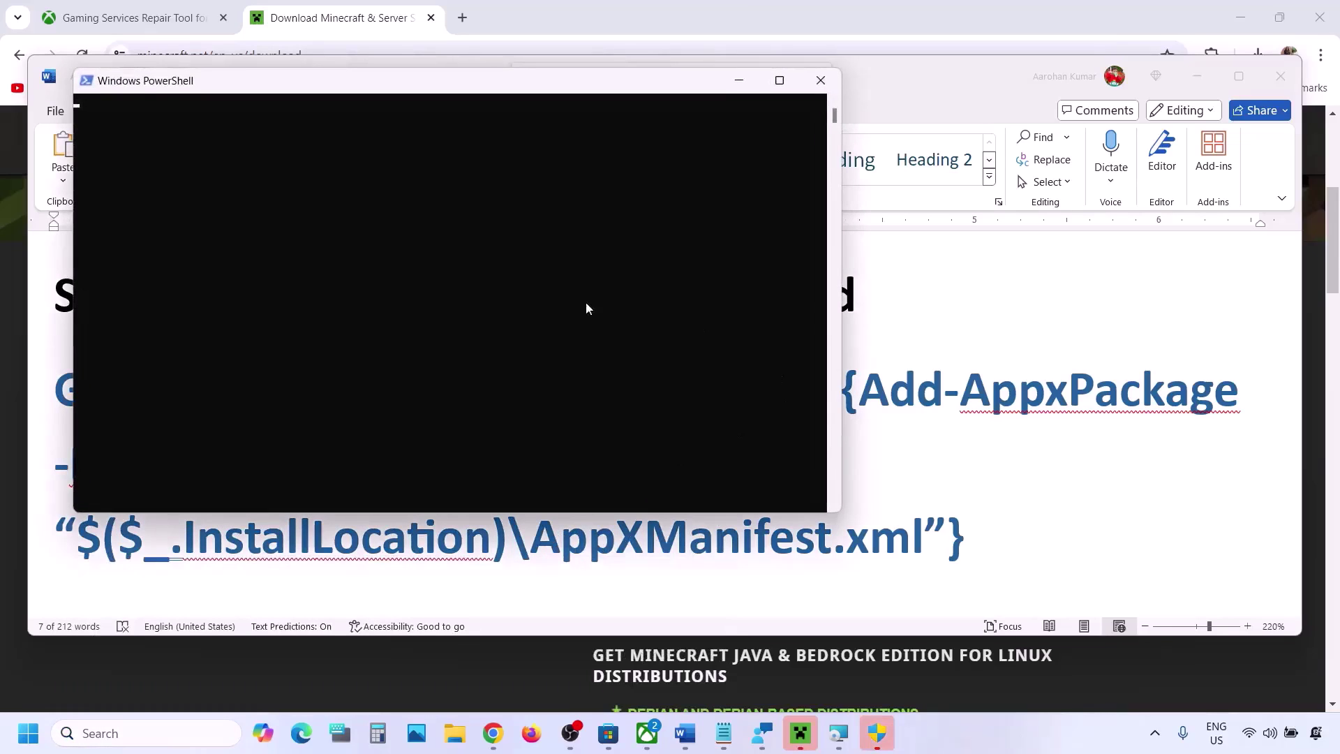
Step: Paste and run the Get-AppxPackage re-register command in the admin PowerShell, then return to Word
right_click(488, 297)
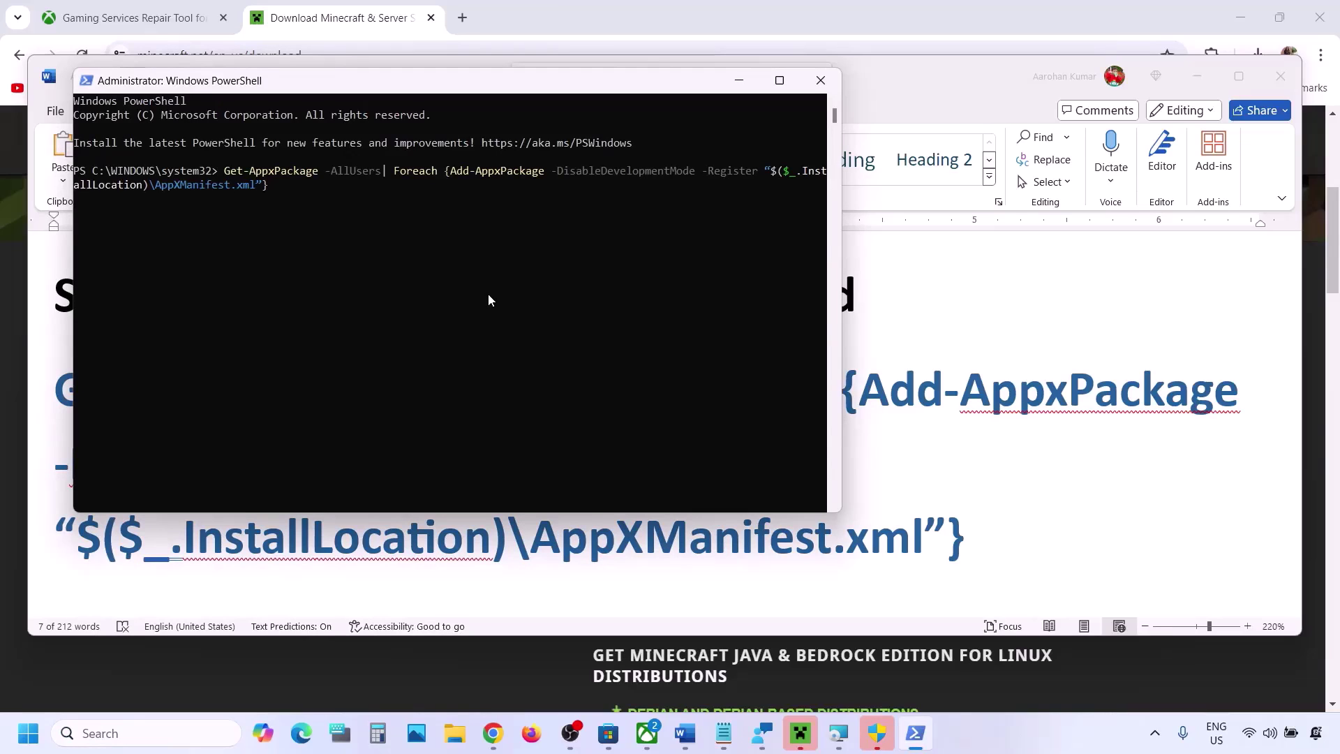
key(Return)
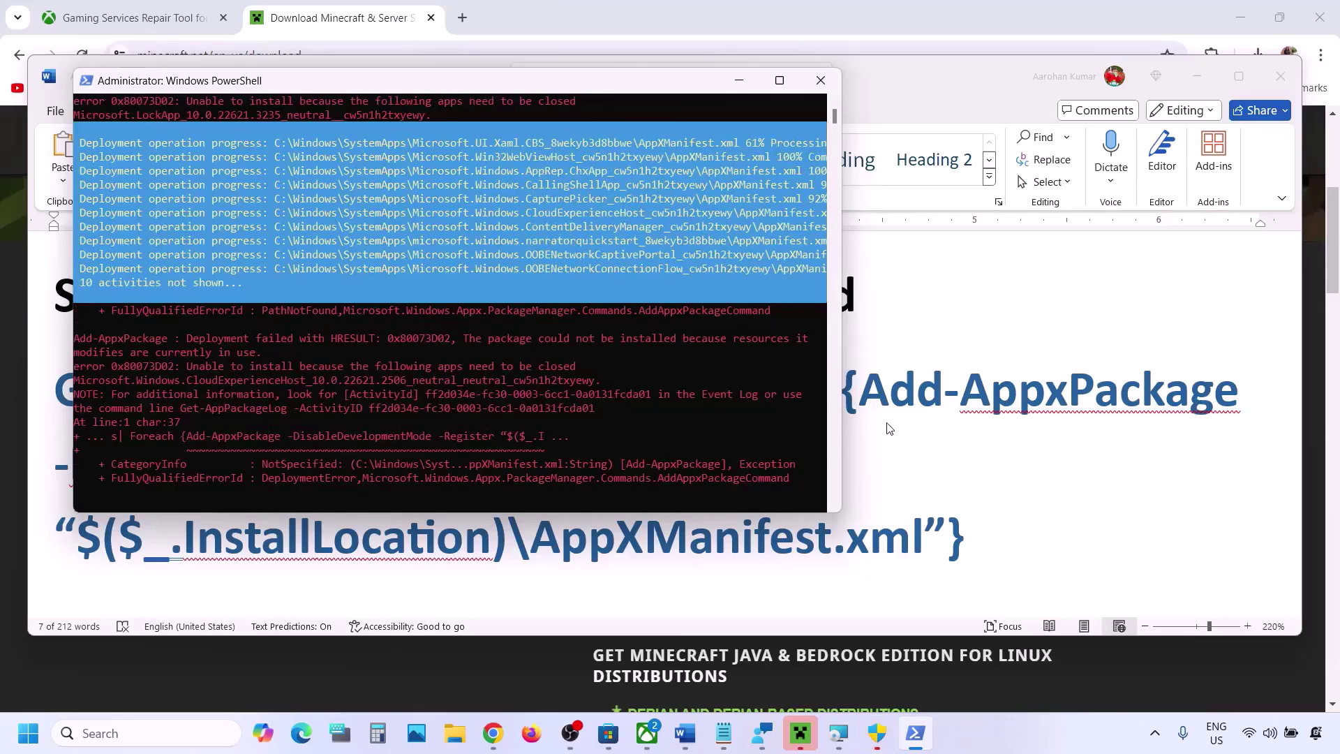
key(alt+Tab)
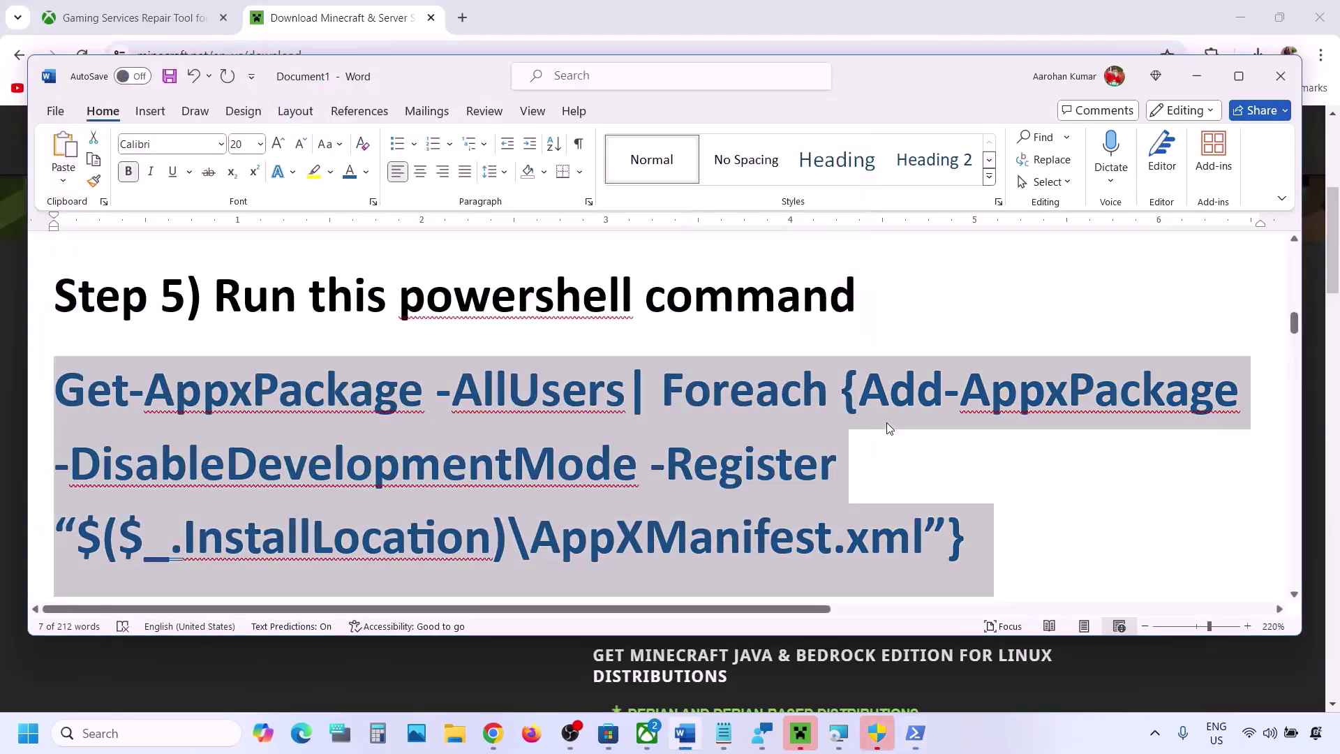
Step: Check the Restart option in the Start menu's power options, then dismiss the menu
click(28, 733)
click(506, 671)
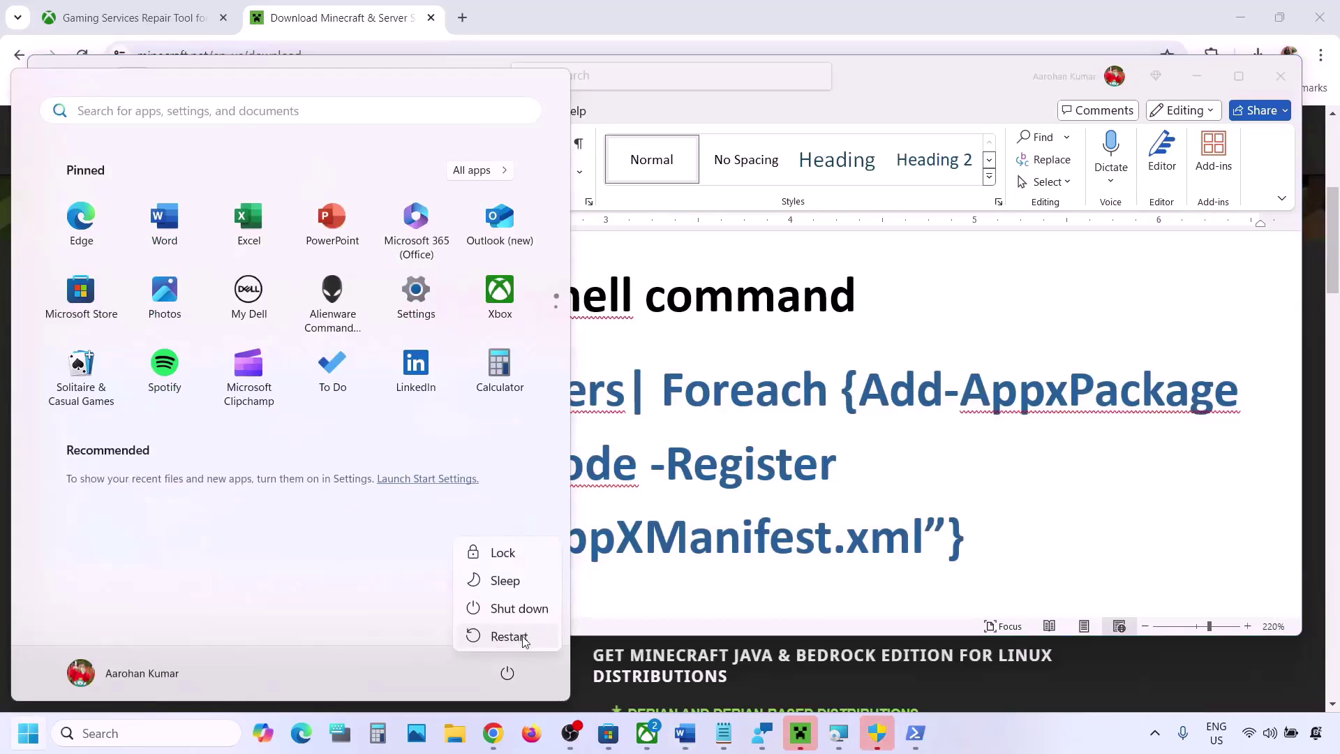
click(758, 476)
Step: Find Step 6's Microsoft Store cache path (Packages) in the notes and open File Explorer
scroll(757, 476, down, 5)
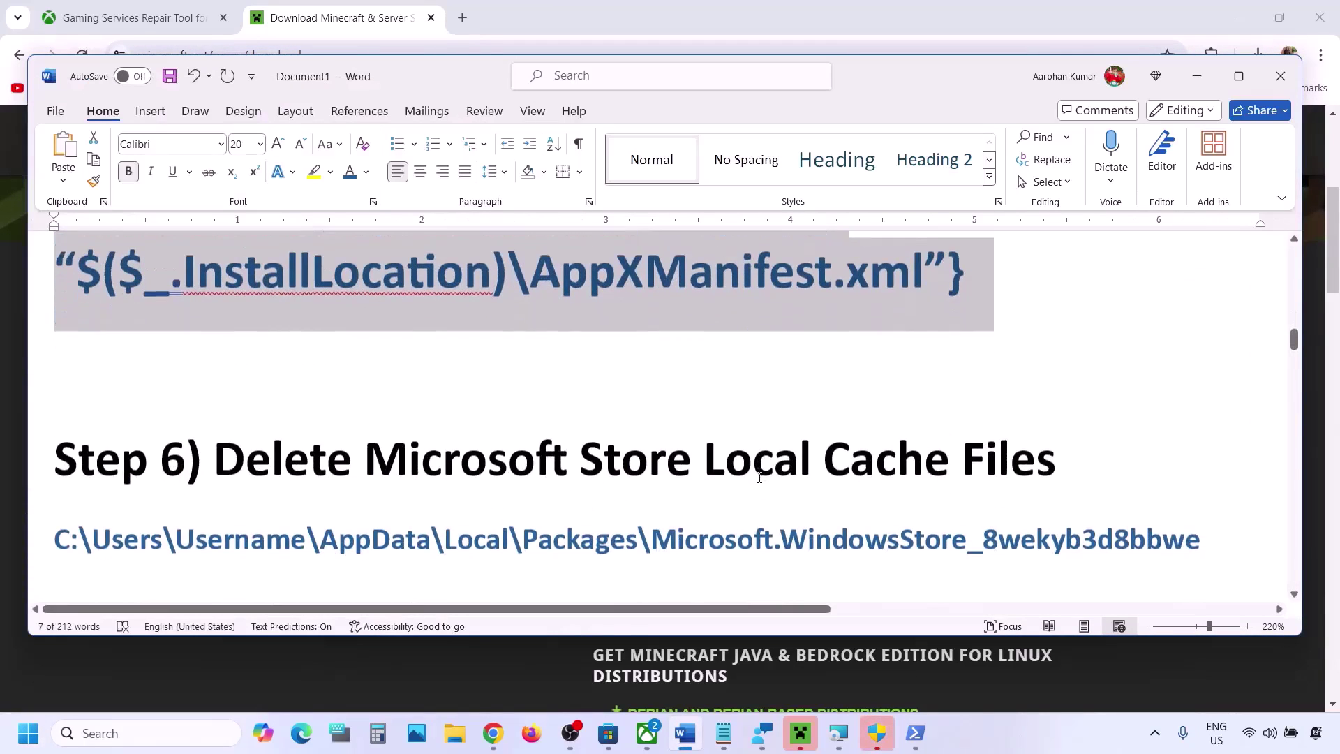
scroll(759, 474, up, 1)
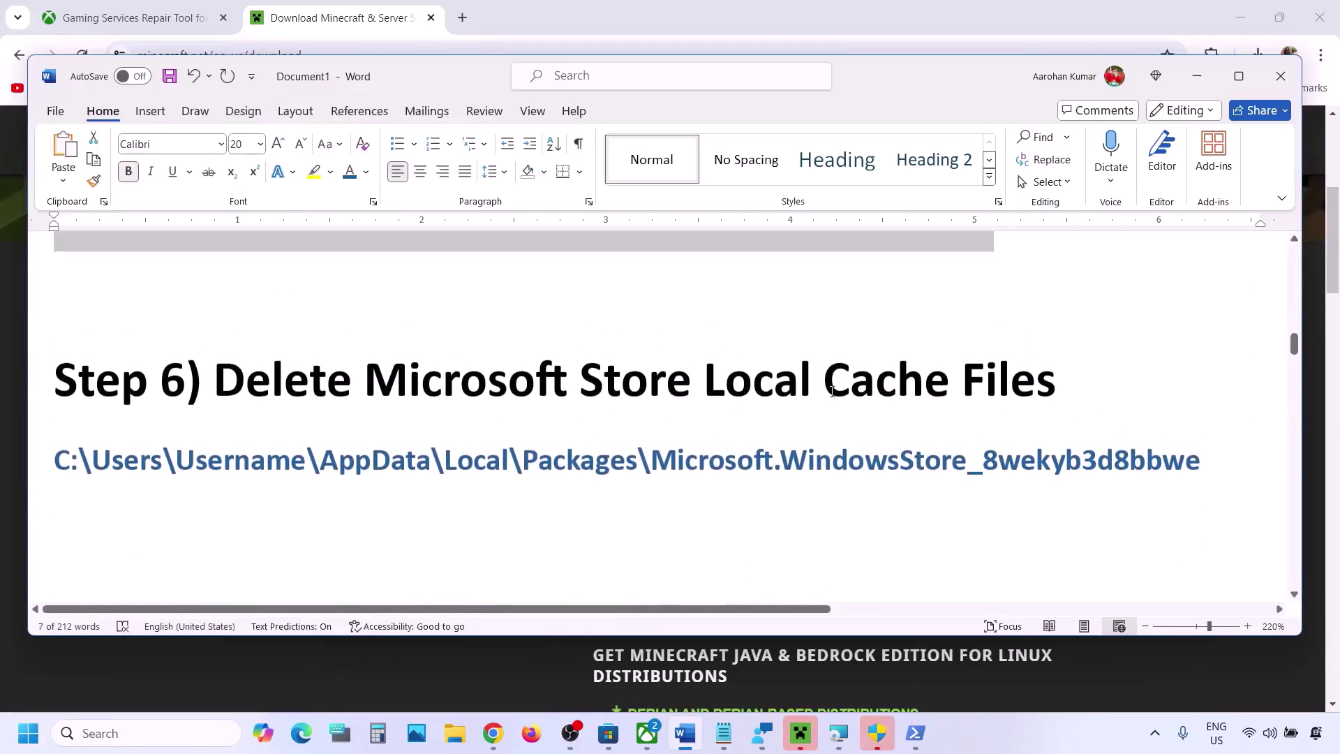
double_click(833, 388)
double_click(586, 462)
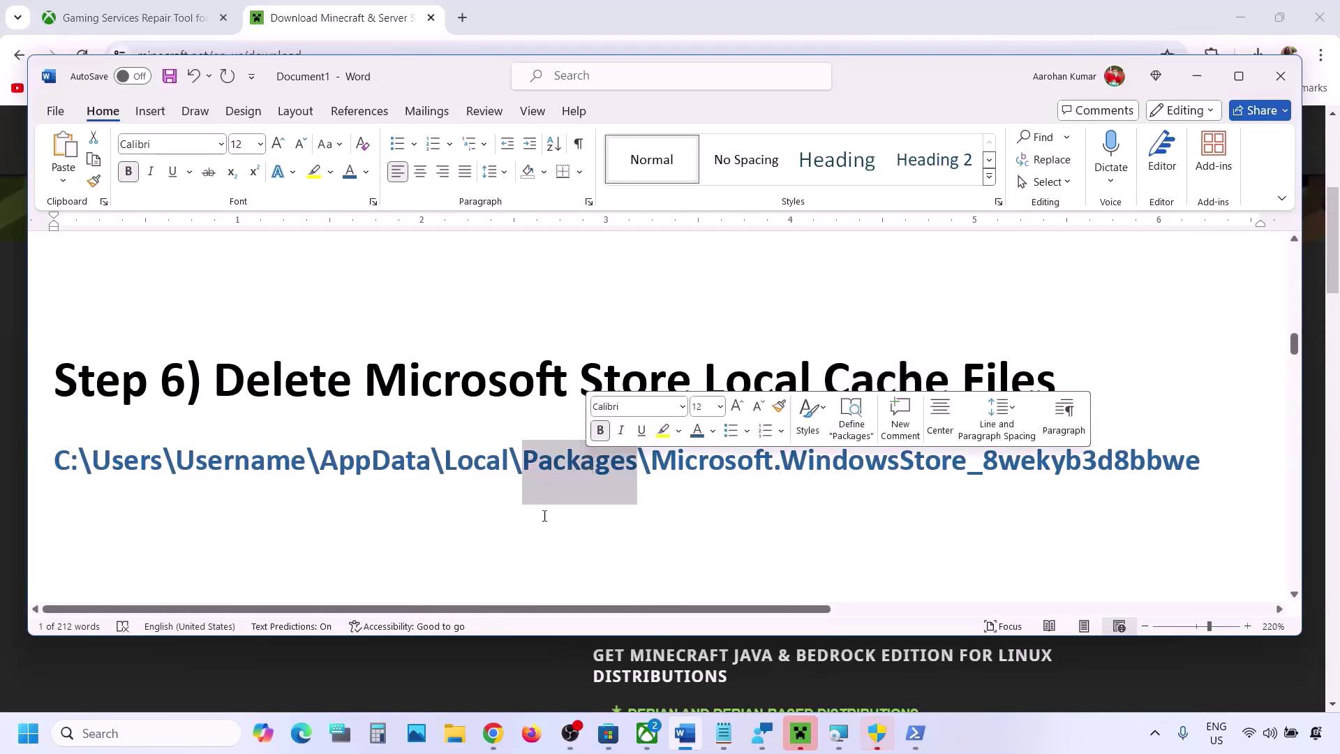
click(457, 738)
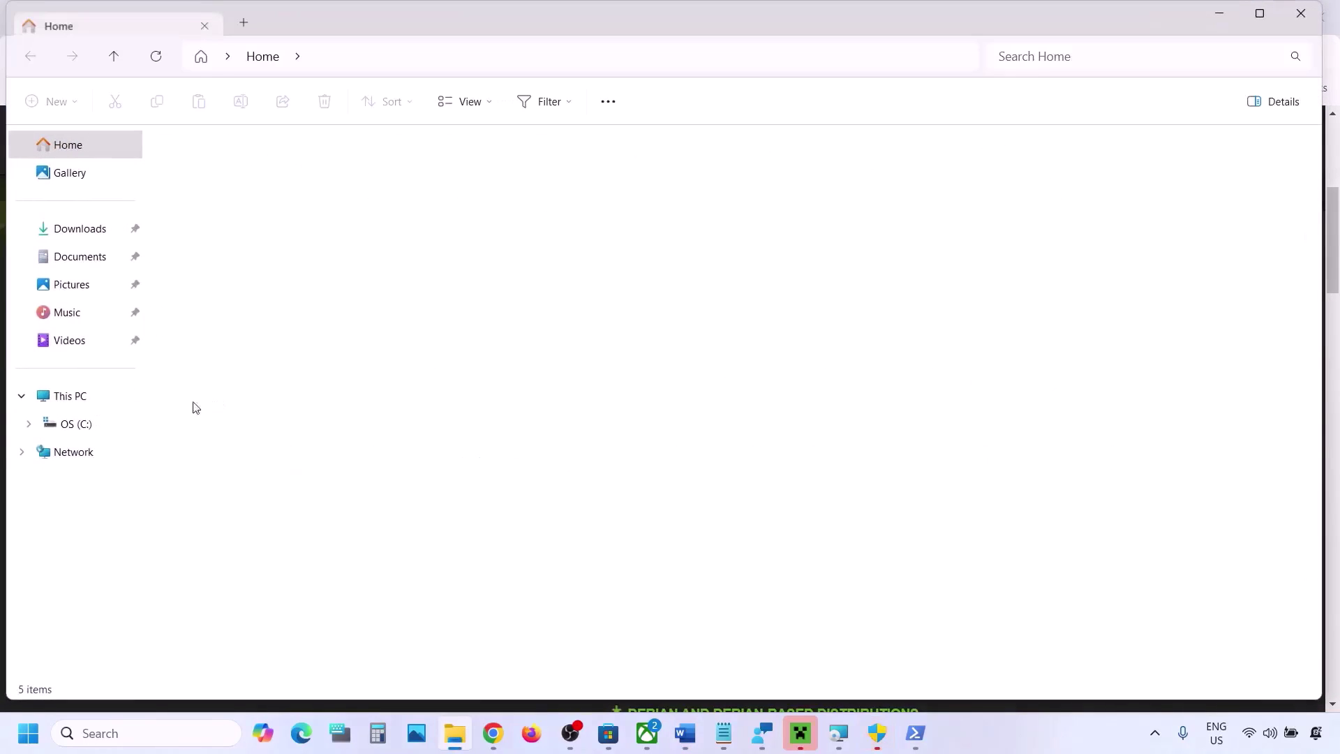
Step: Browse This PC > OS (C:) > Users > your profile, show hidden items, and open AppData
click(78, 396)
double_click(275, 196)
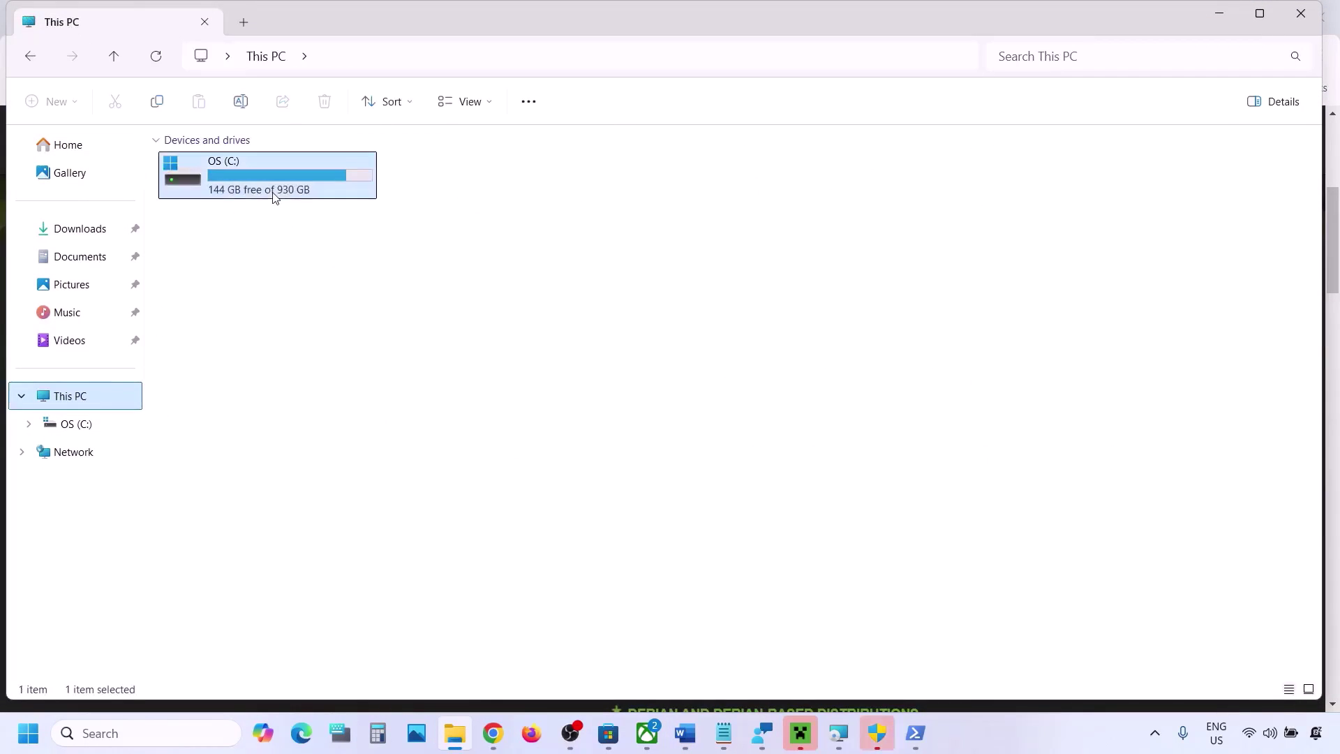
scroll(279, 460, down, 1)
double_click(209, 514)
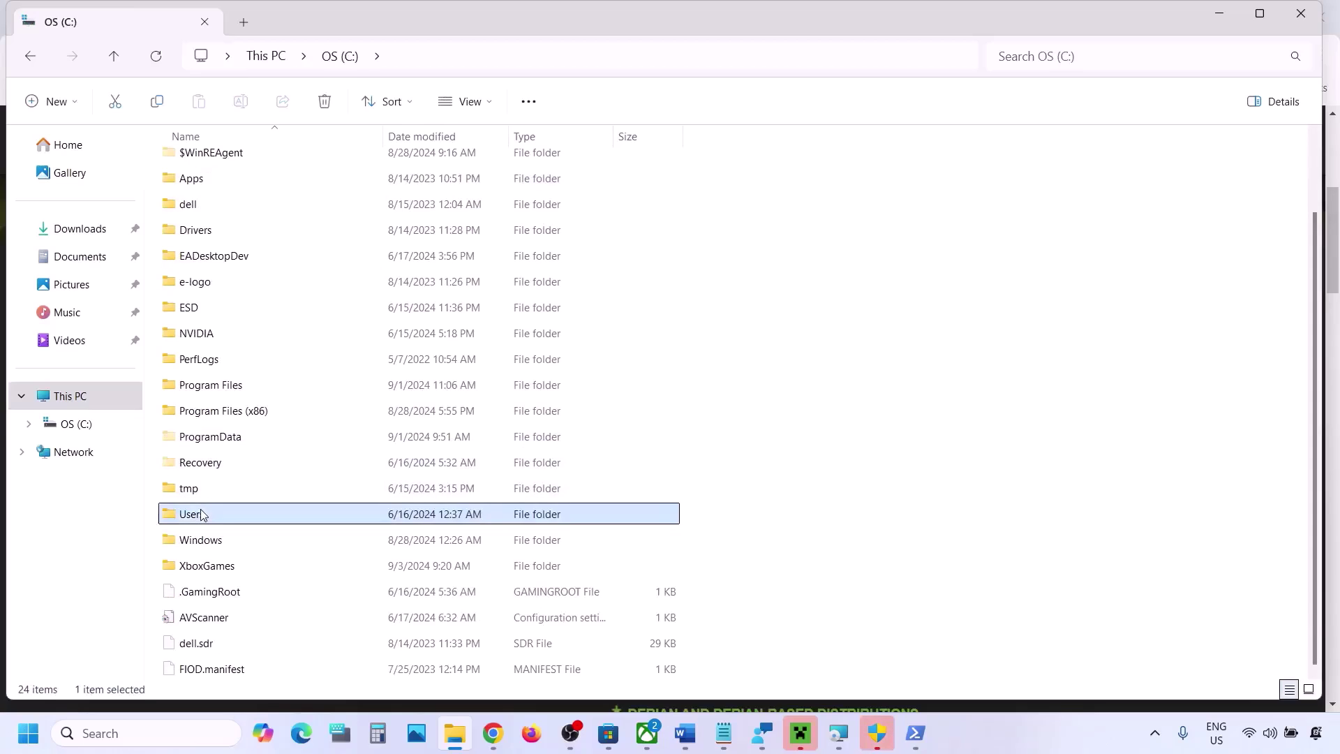
click(205, 172)
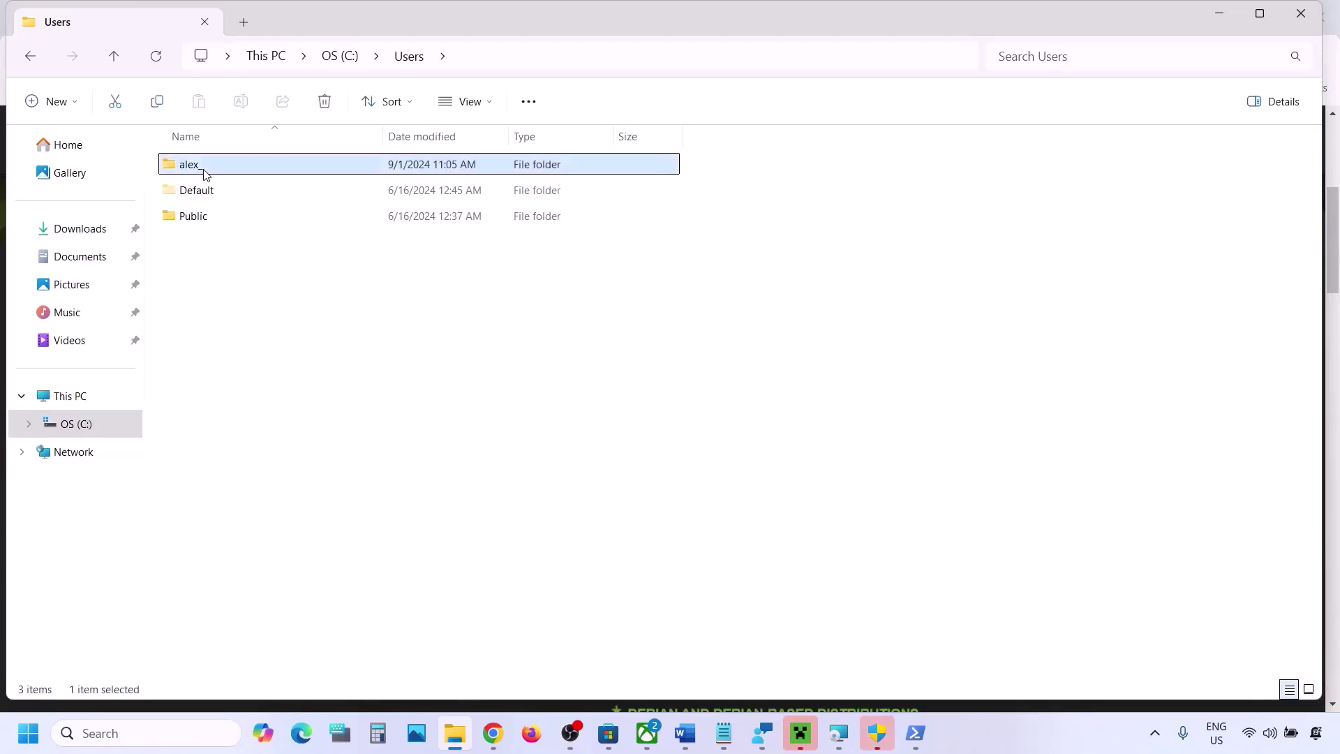
double_click(252, 166)
click(201, 327)
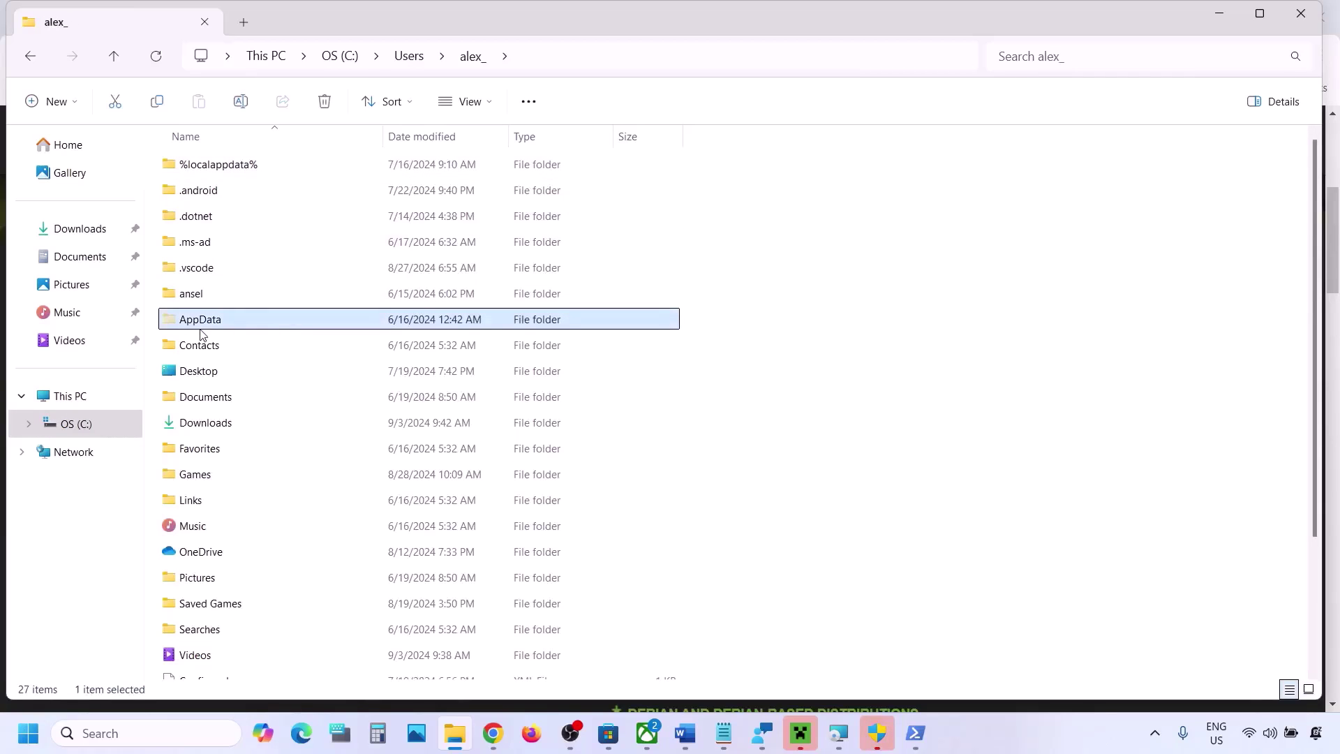
click(486, 106)
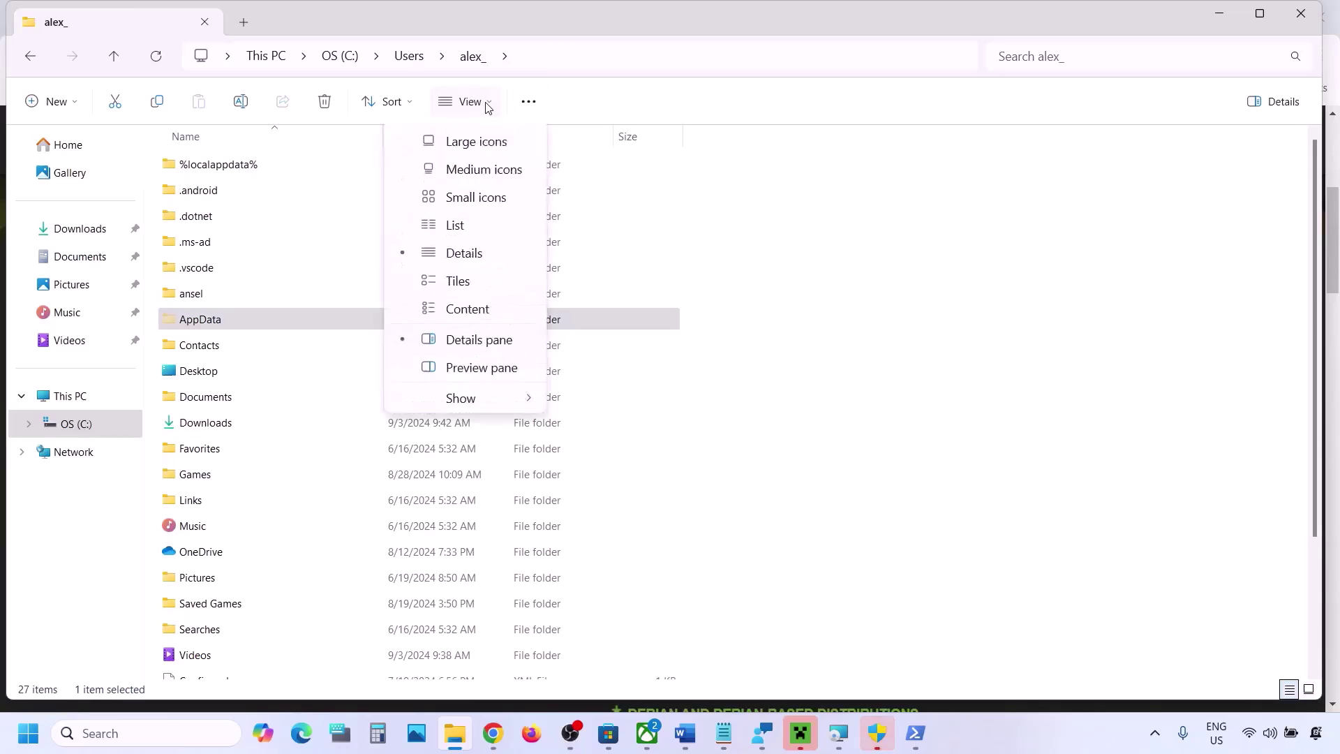
mouse_move(470, 432)
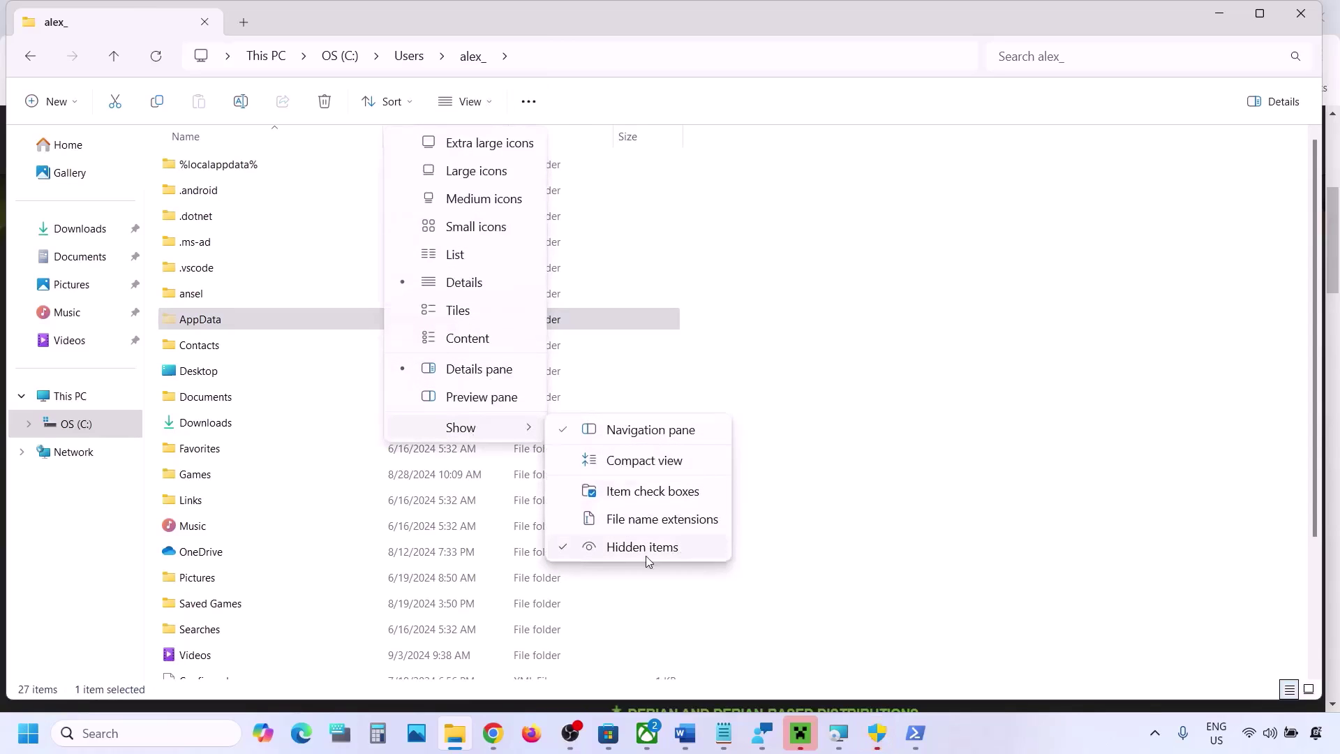
click(248, 326)
double_click(250, 326)
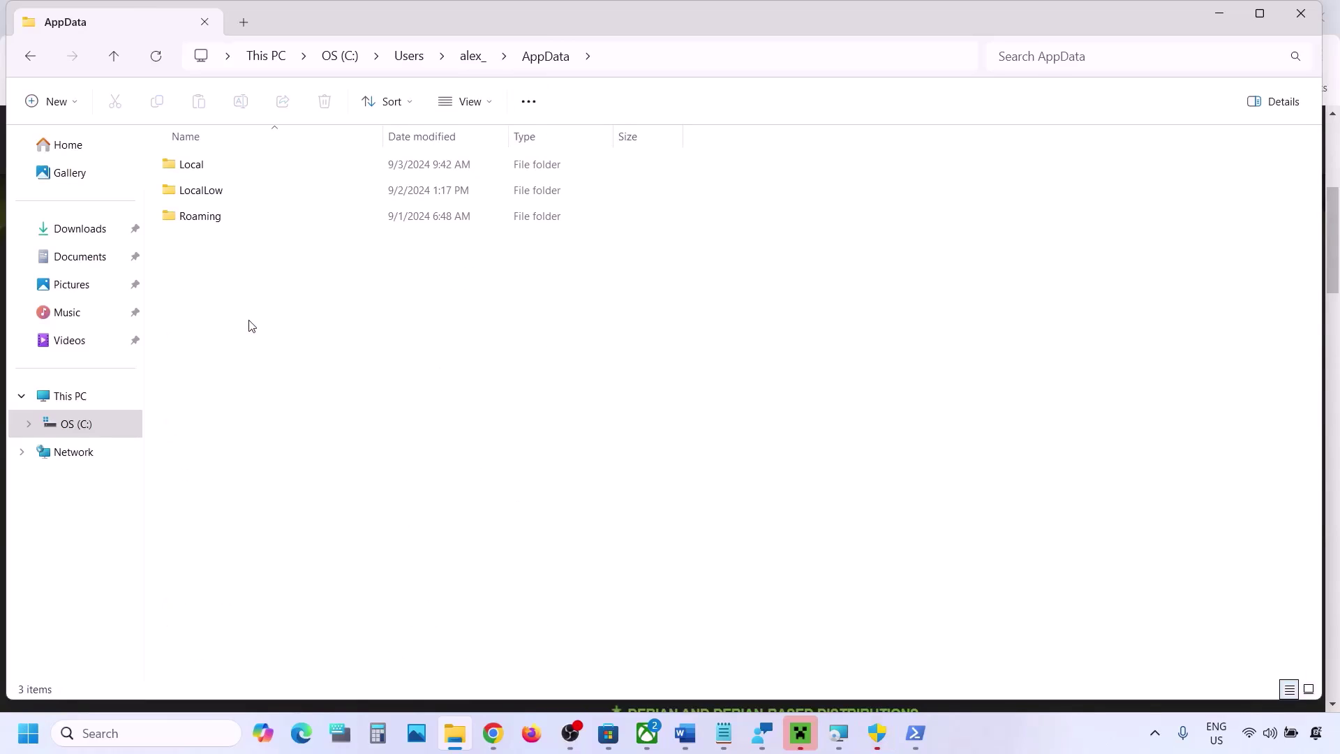
Step: Open the Local folder and check the Microsoft.WindowsStore_8wekyb3d8bbwe folder name in the Word notes
double_click(227, 166)
key(alt+Tab)
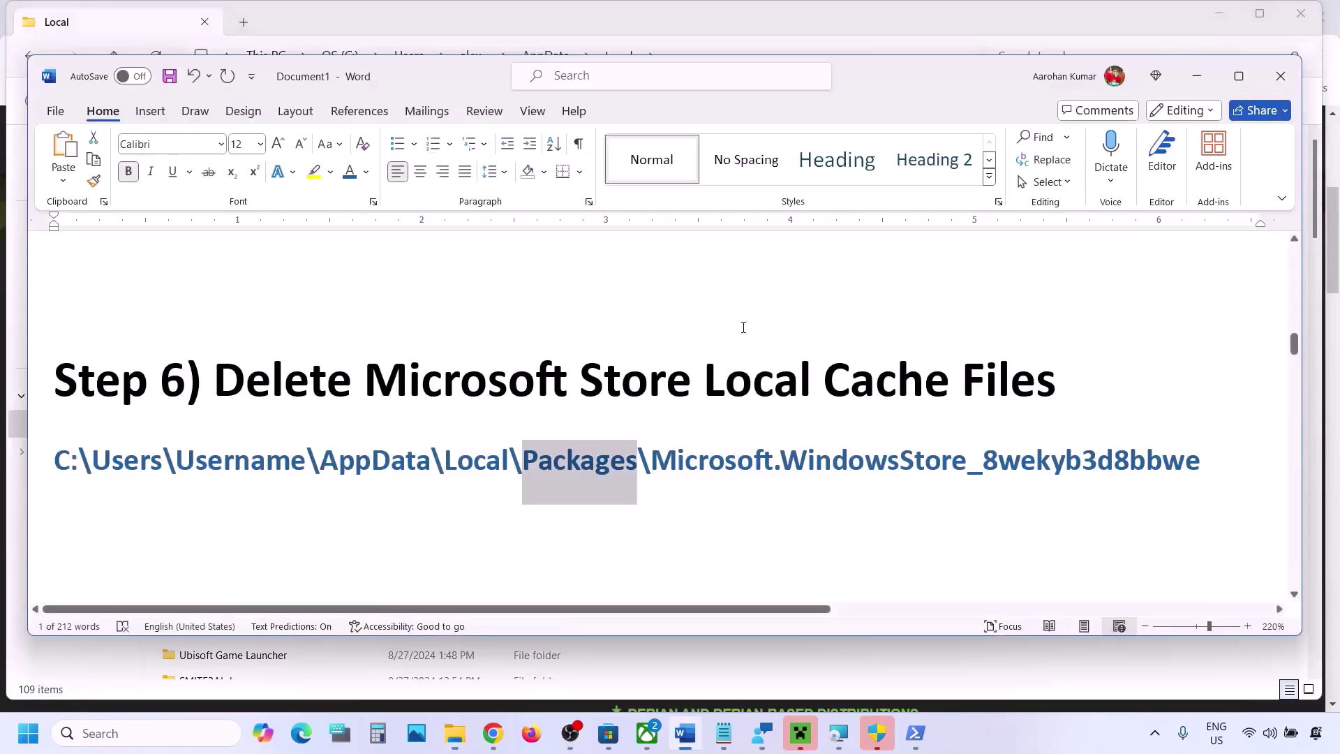
drag(652, 462, 1186, 458)
key(alt+Tab)
Step: Jump through the Local folder list by typing 'p' and 'pa' to locate Packages
scroll(433, 401, down, 10)
scroll(432, 403, down, 3)
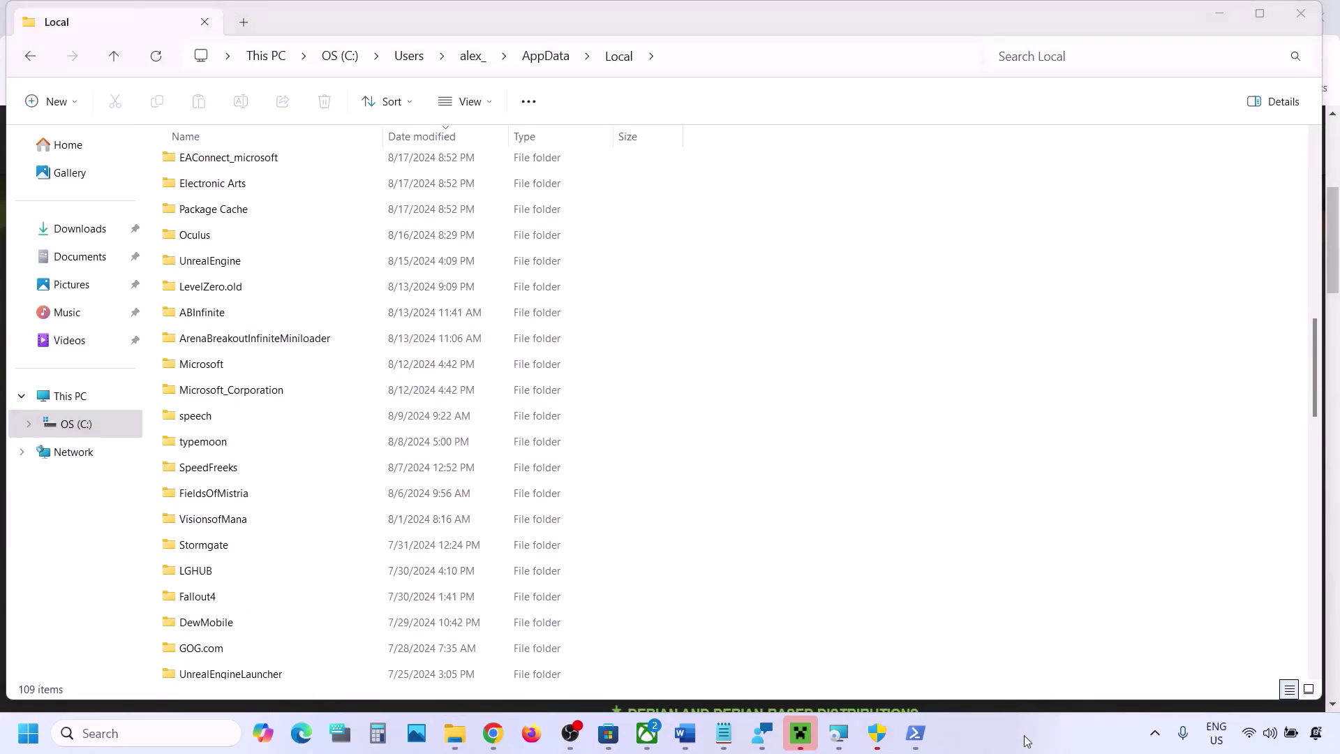
scroll(442, 509, up, 10)
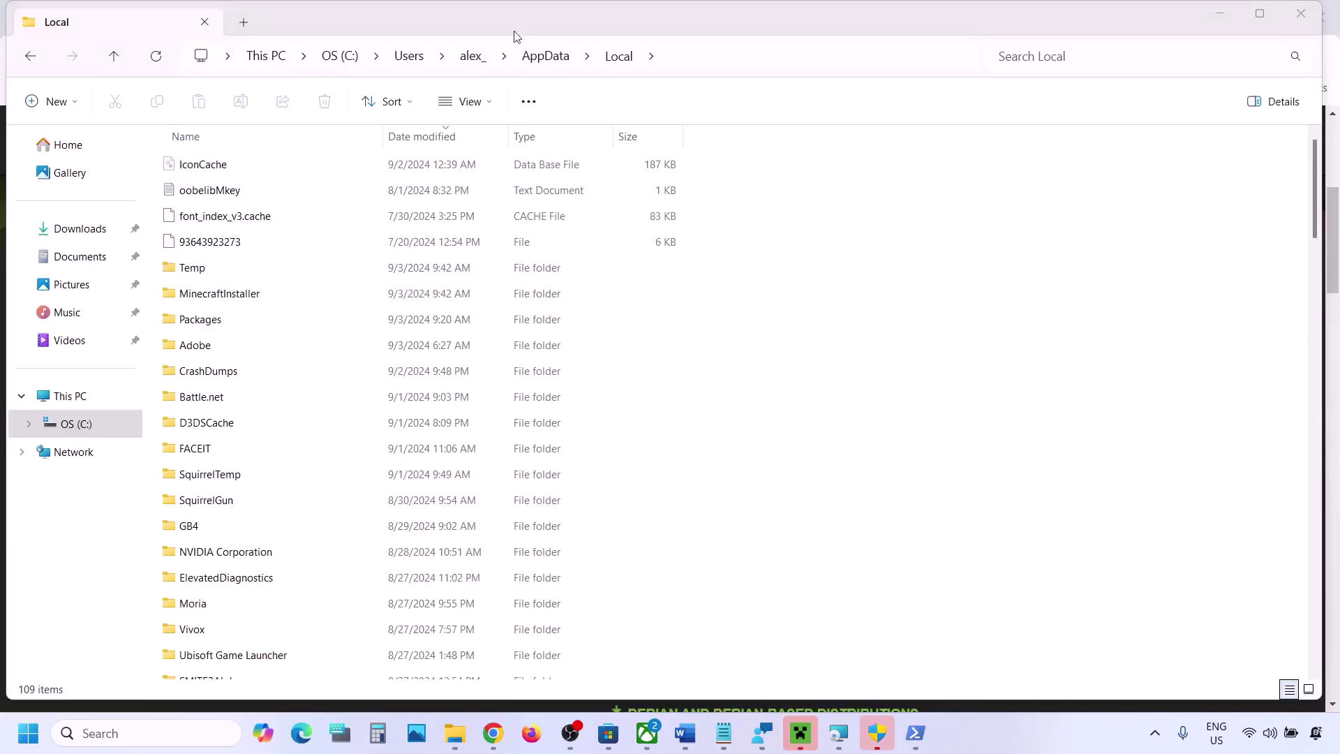
click(614, 66)
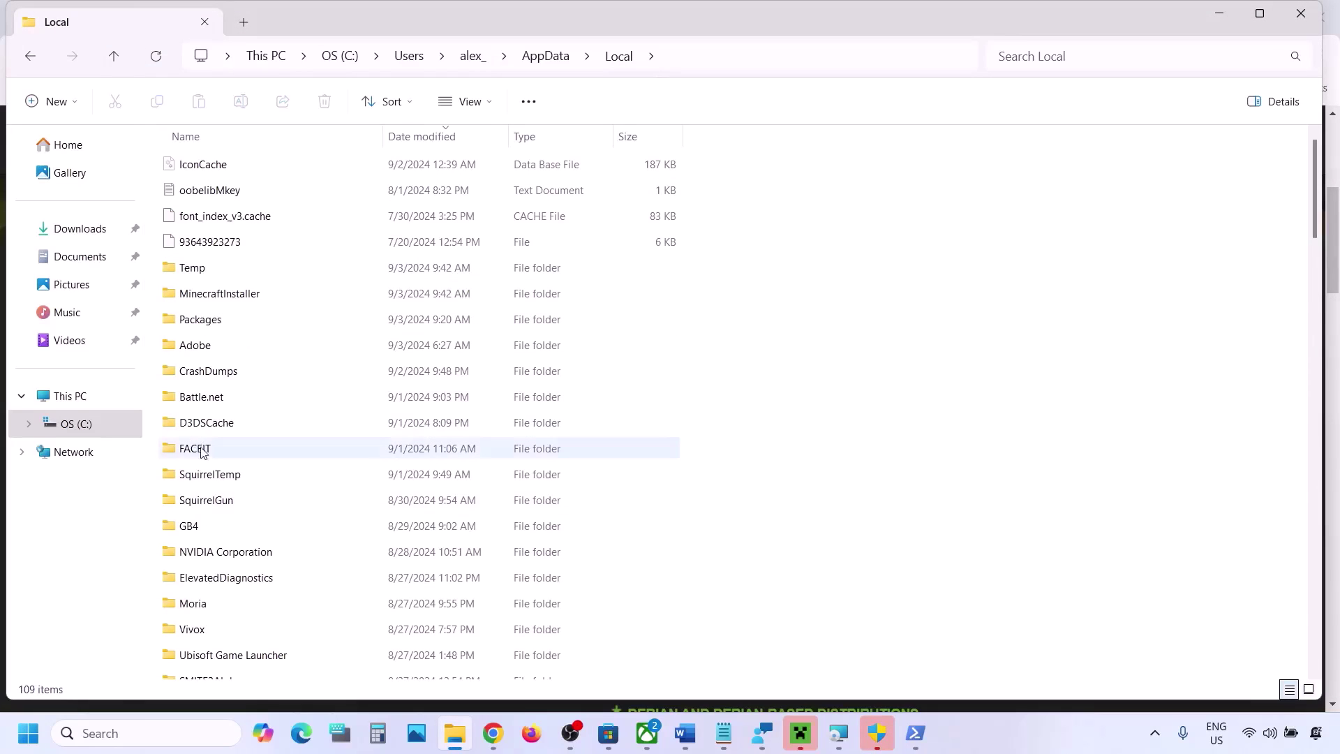
click(220, 476)
key(p)
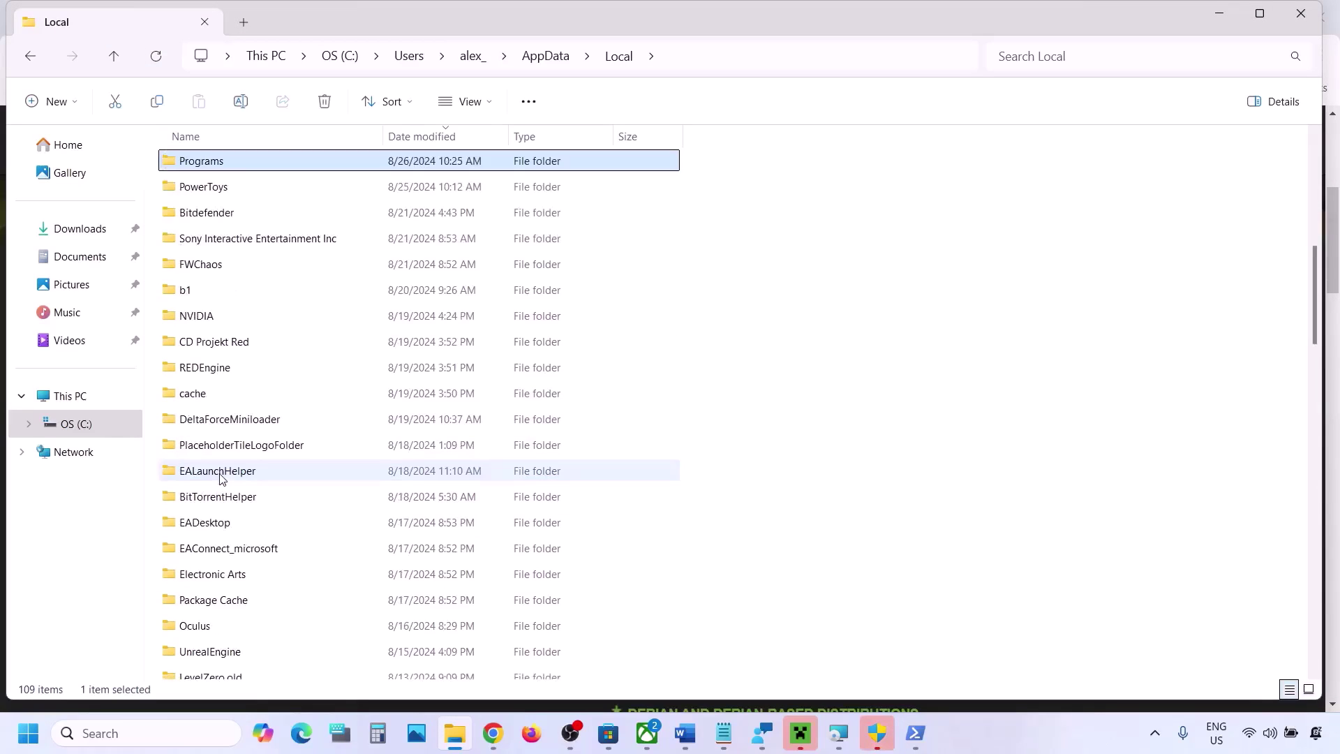
scroll(235, 215, up, 3)
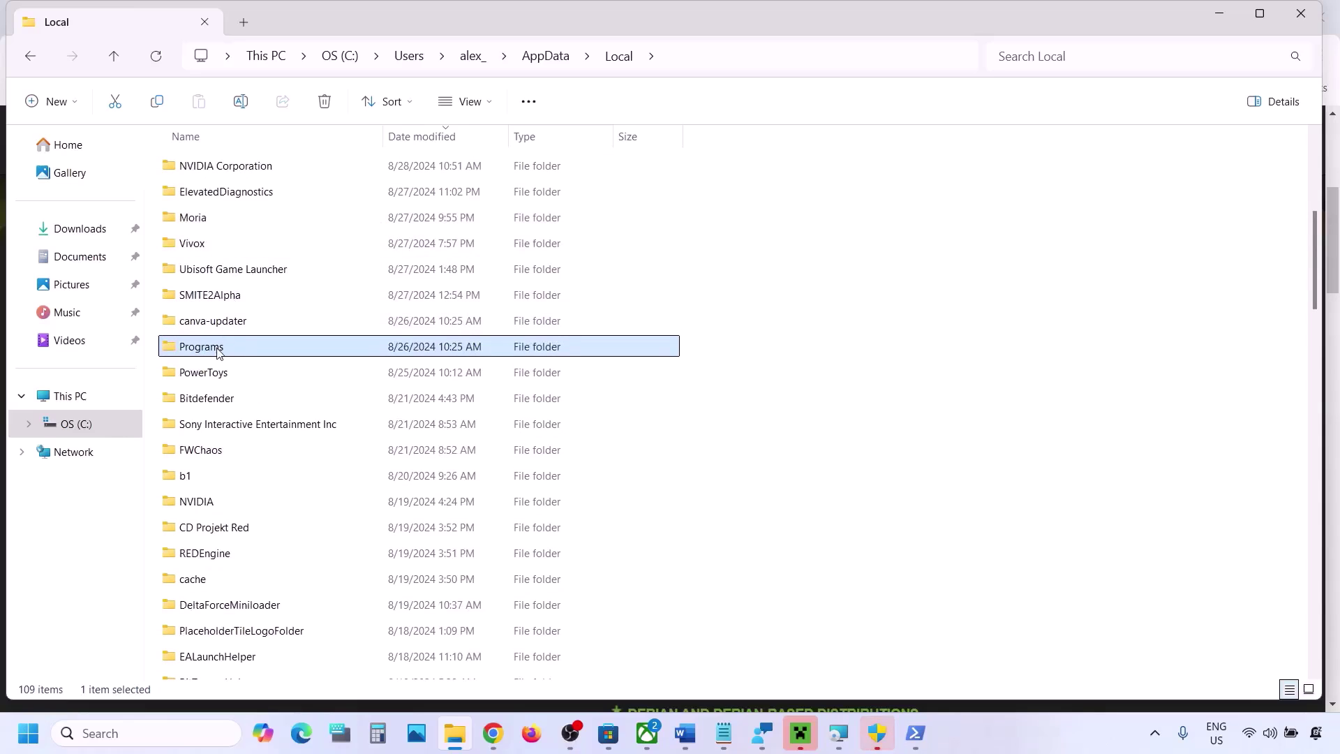
click(218, 349)
click(253, 300)
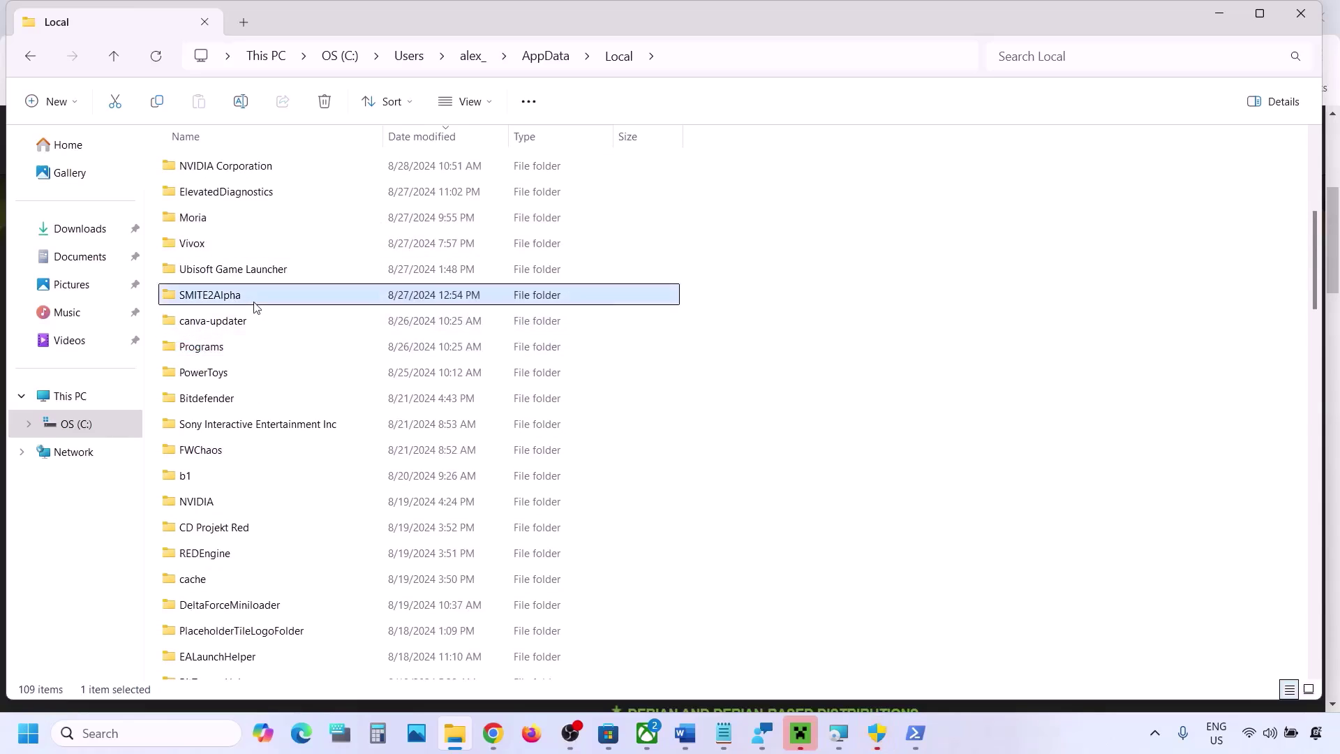
text(pa)
Step: Select Packages, confirm the AppData\Local path in the address bar, and open it
scroll(265, 229, up, 3)
scroll(258, 225, up, 7)
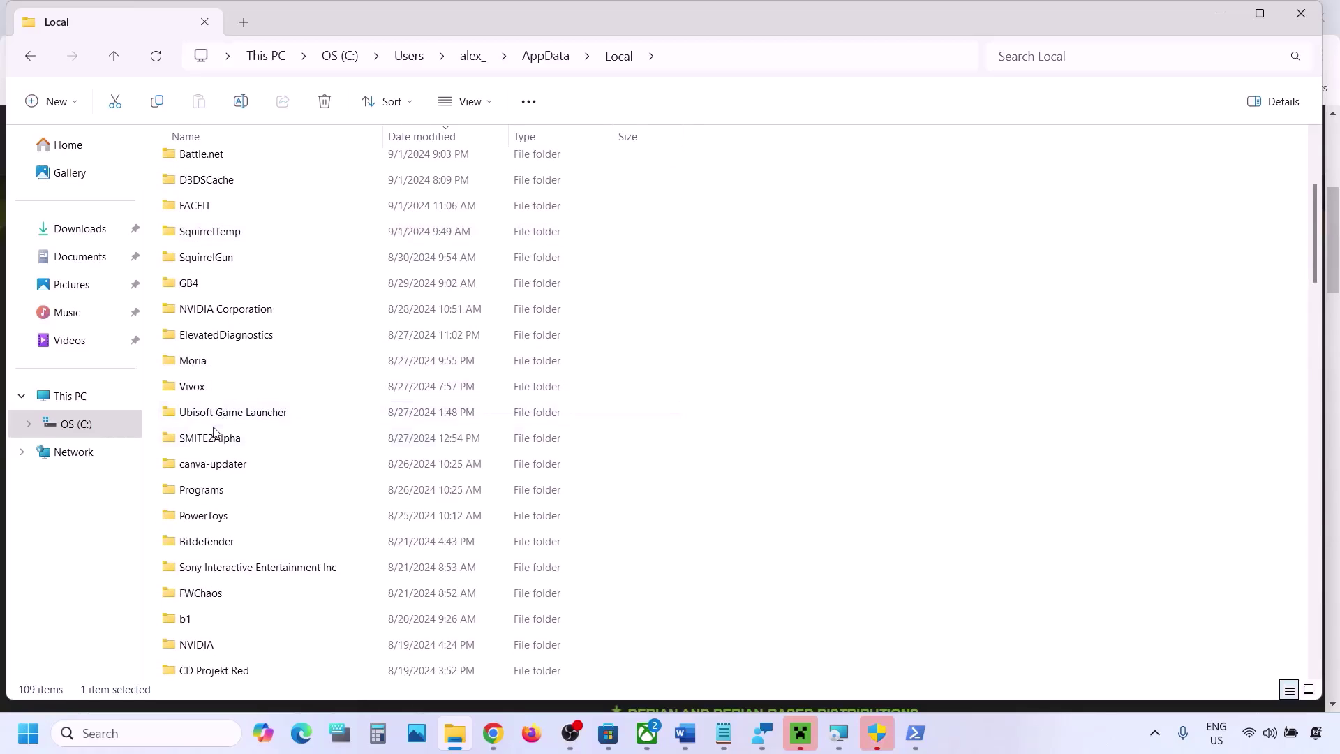
scroll(243, 351, up, 3)
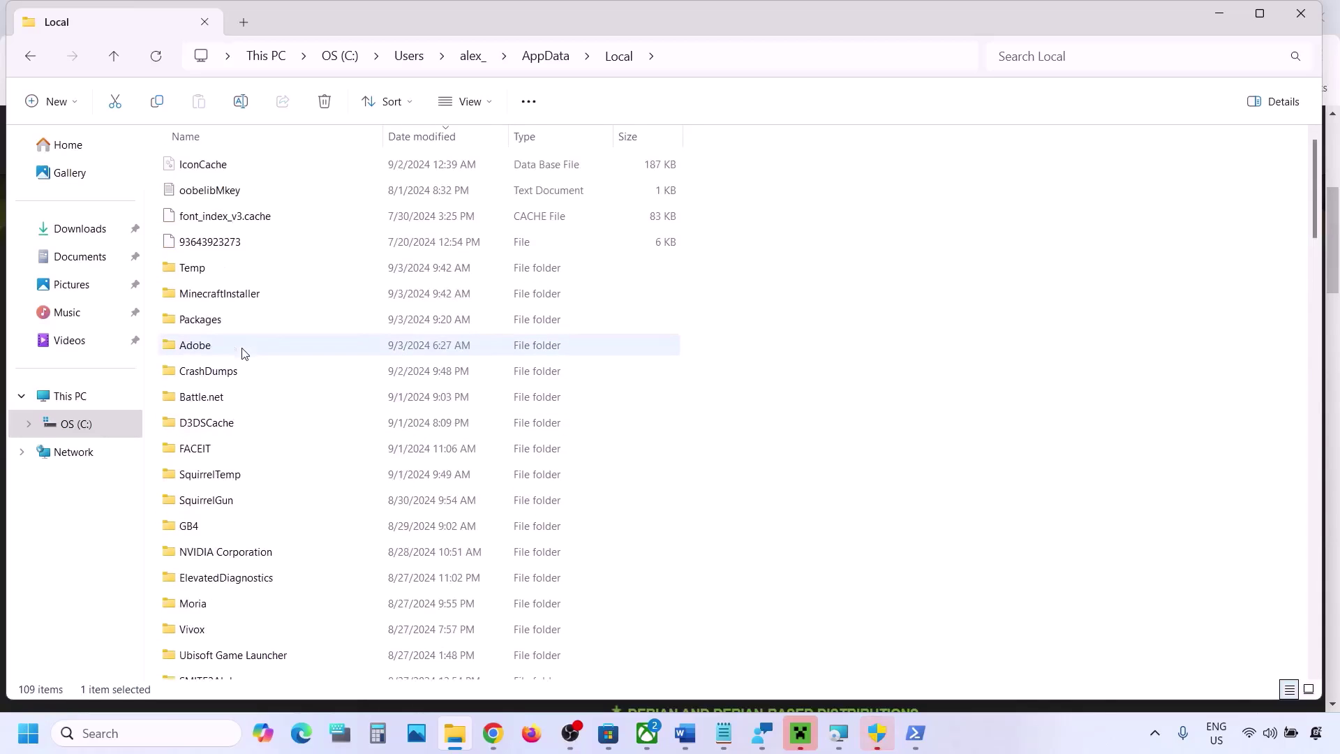
click(206, 324)
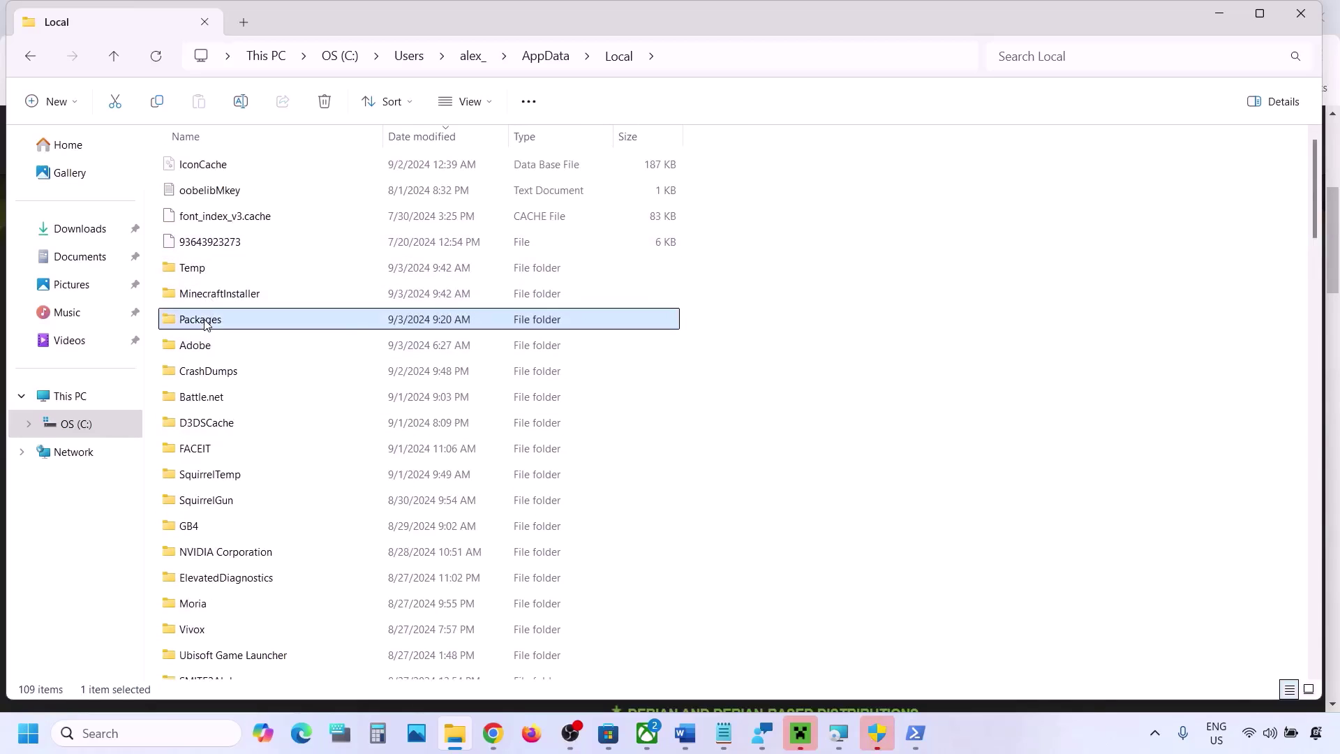
click(689, 63)
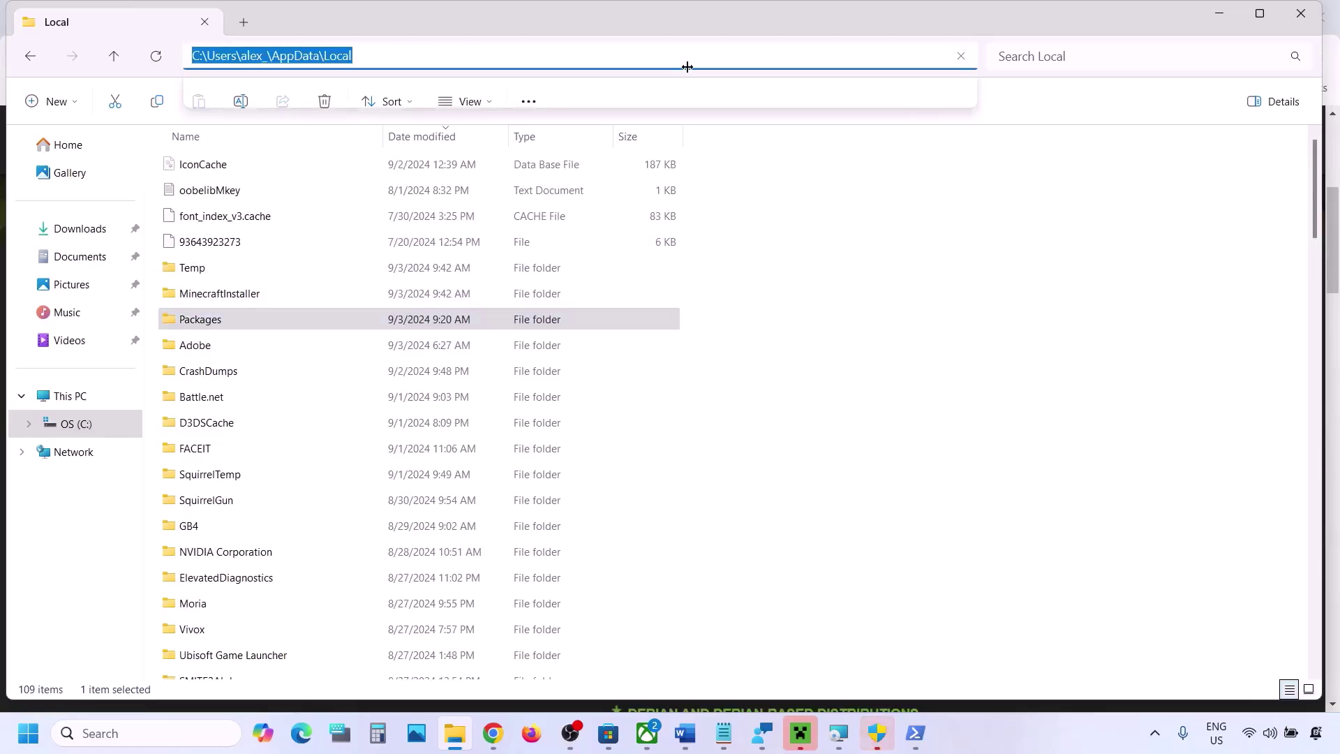
double_click(243, 328)
scroll(342, 408, down, 4)
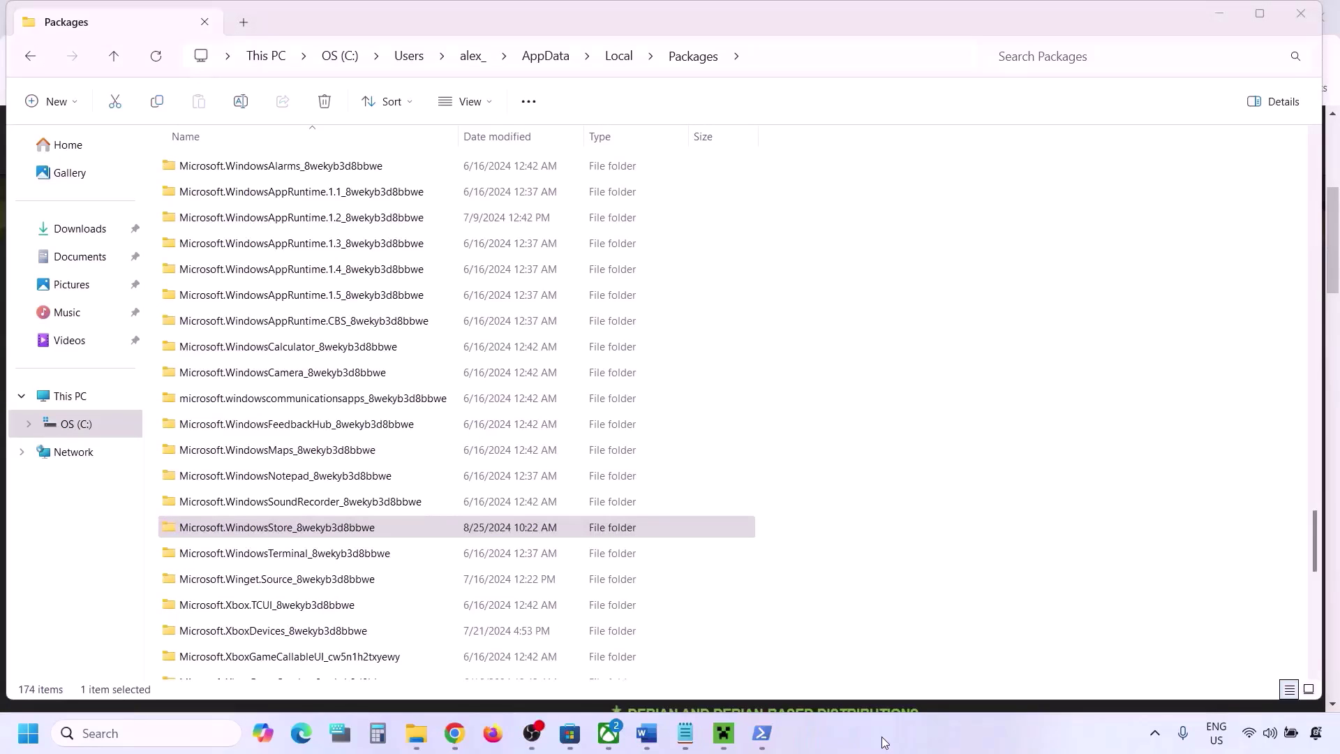
Step: Open Microsoft.WindowsStore_8wekyb3d8bbwe and delete its LocalCache folder, then return to Word
click(223, 534)
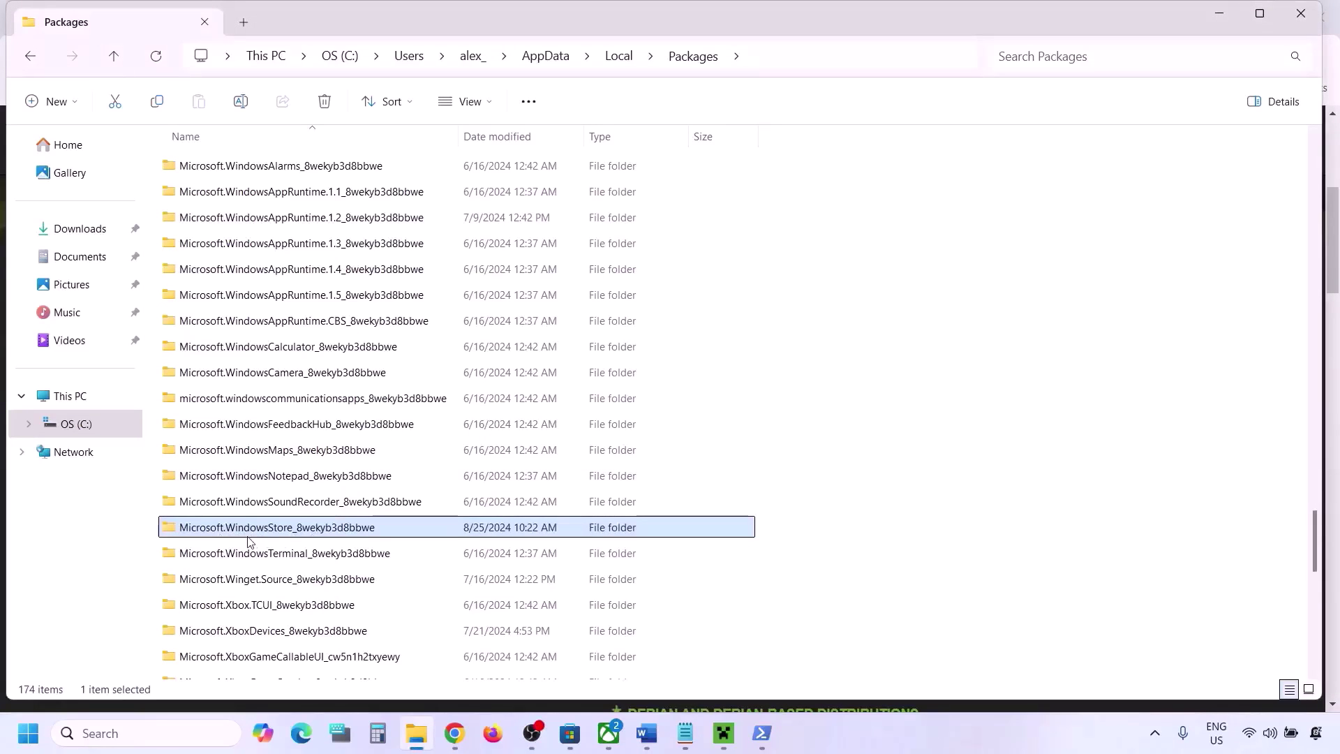
double_click(355, 530)
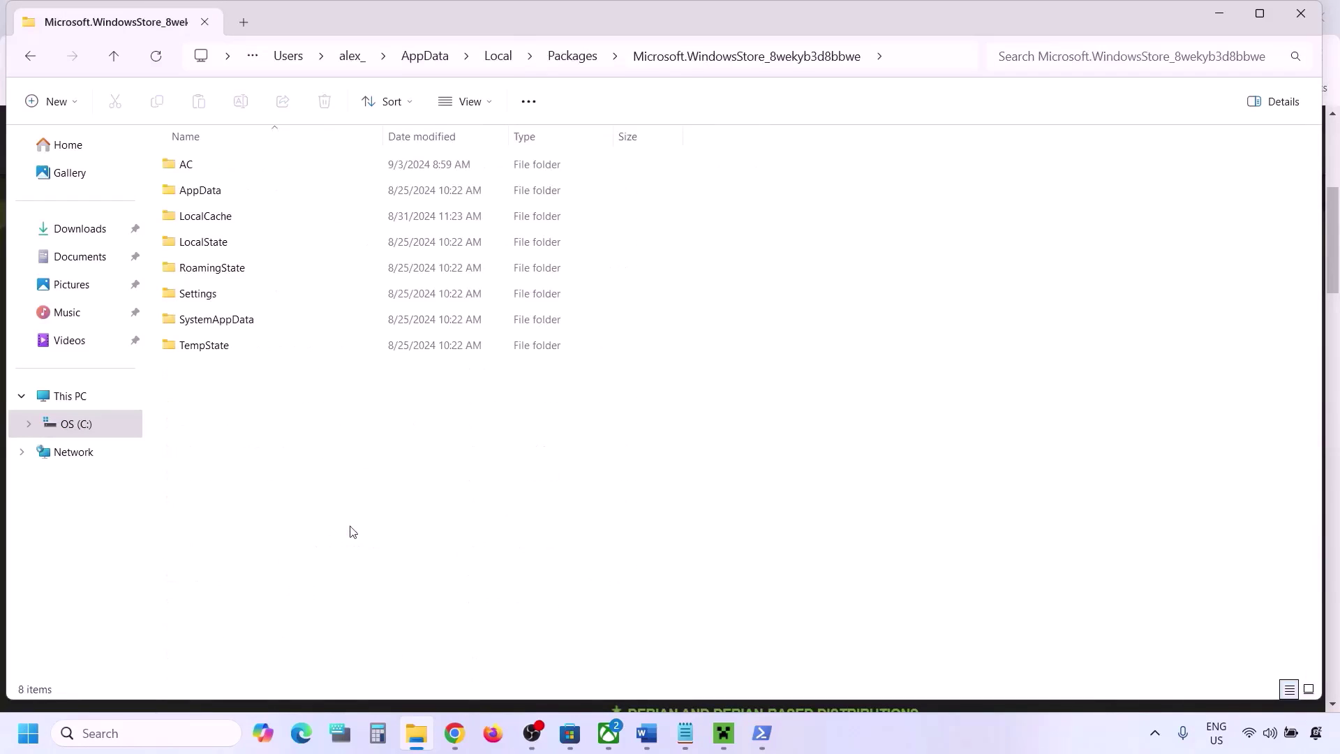
click(201, 218)
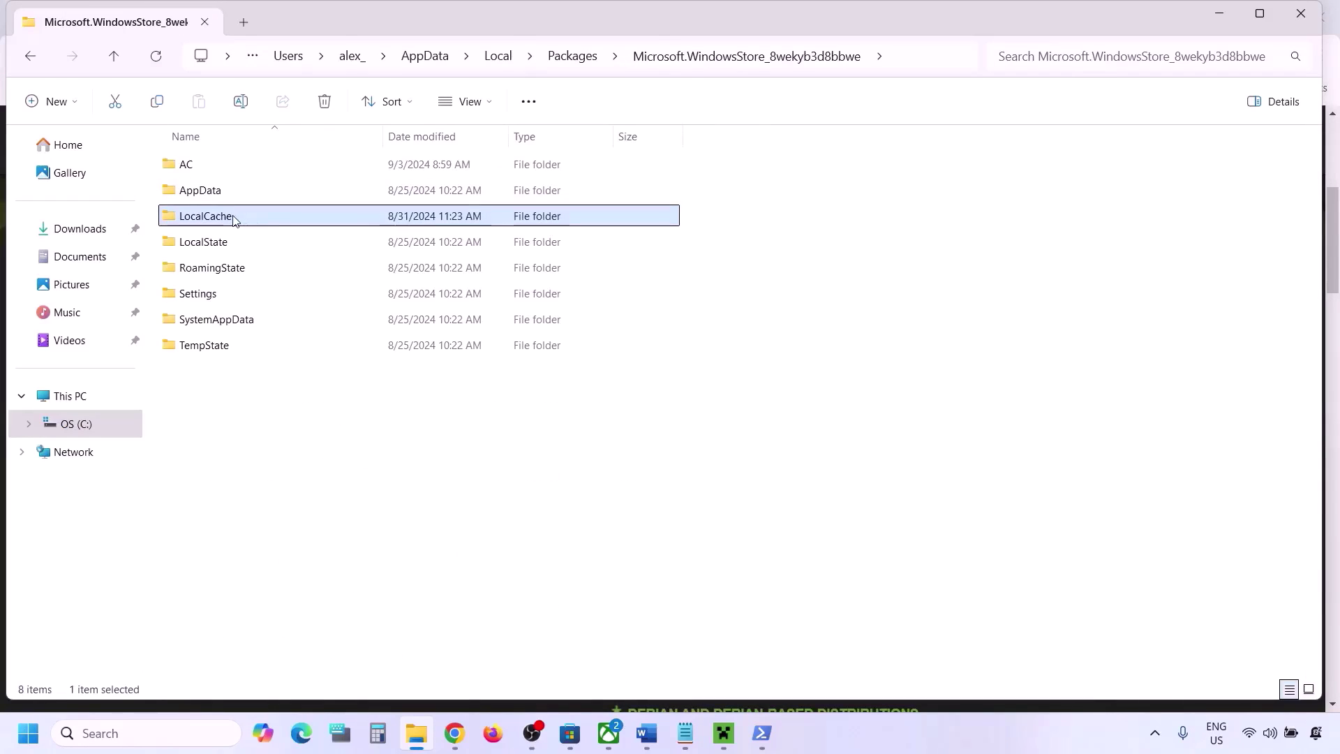
right_click(234, 220)
click(358, 224)
click(647, 733)
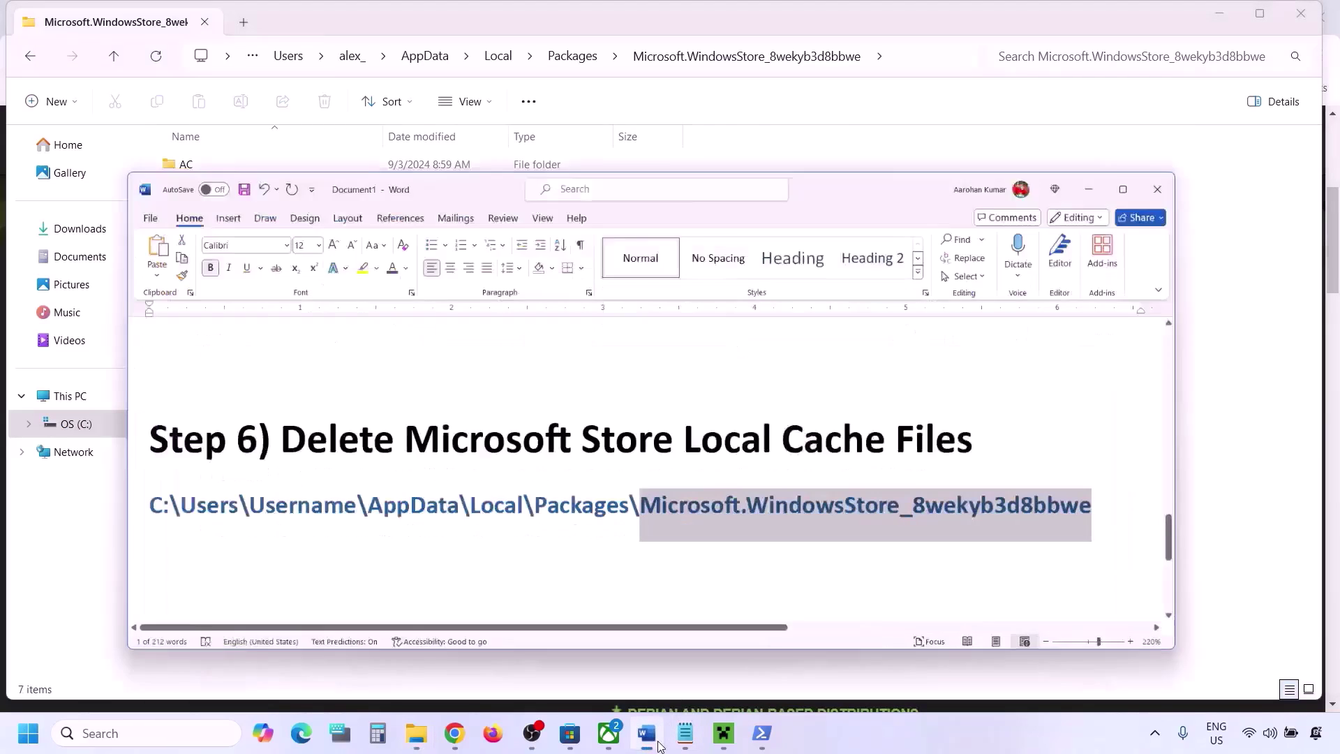
Step: Select the Step 7 heading, then search 'store' and open Microsoft Store's App settings
scroll(446, 483, down, 3)
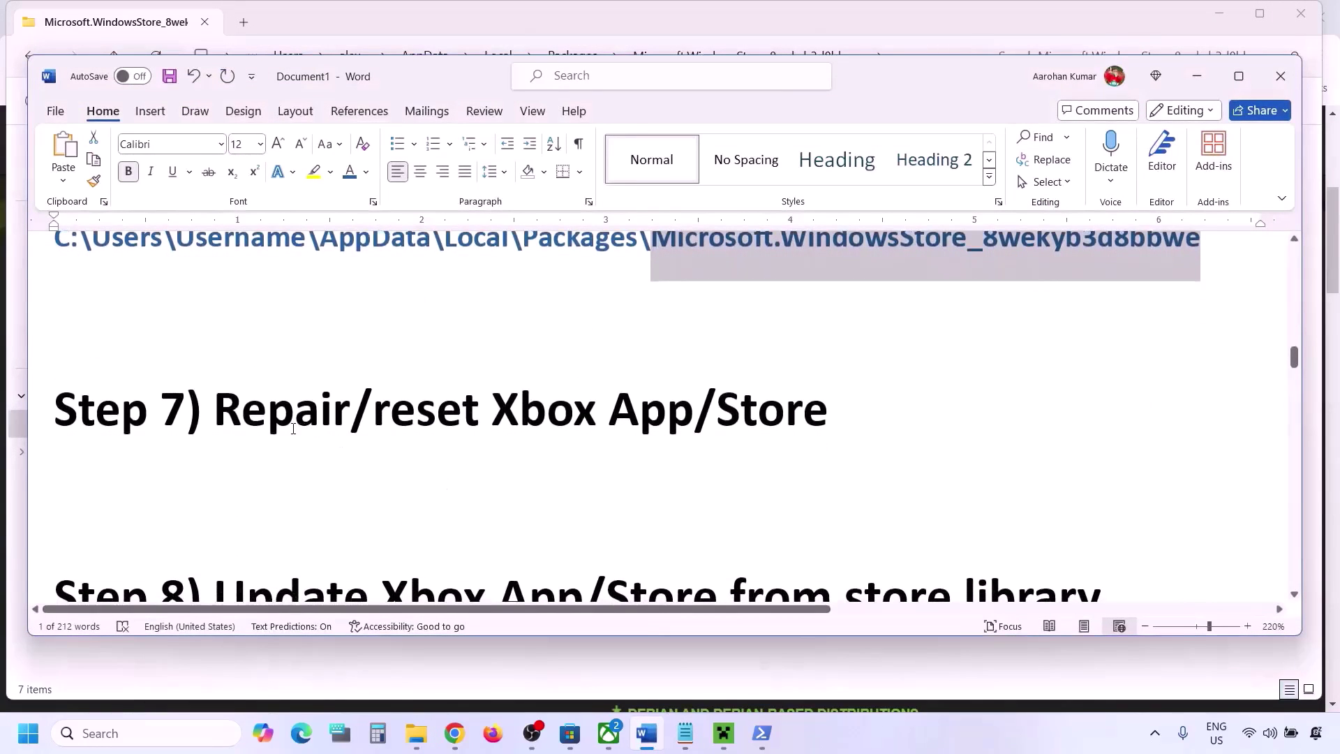
drag(286, 427, 827, 422)
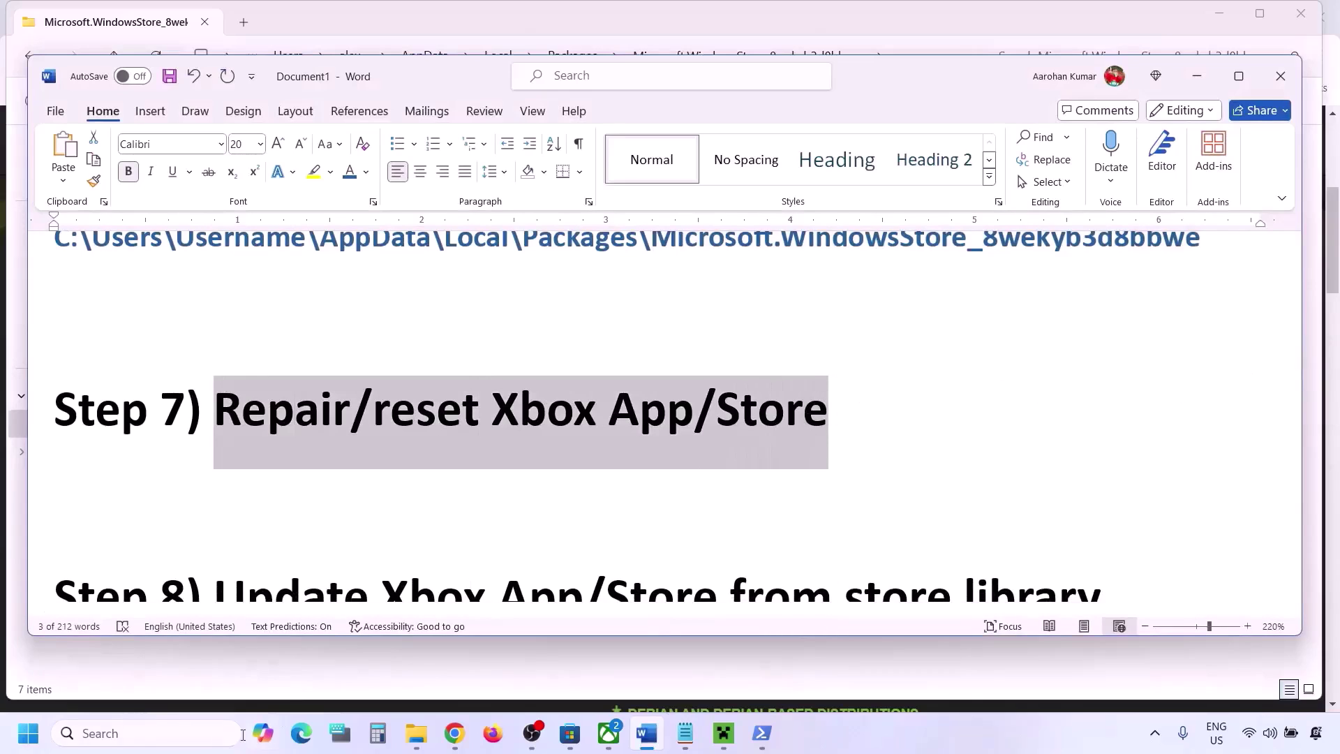
click(160, 733)
text(xto)
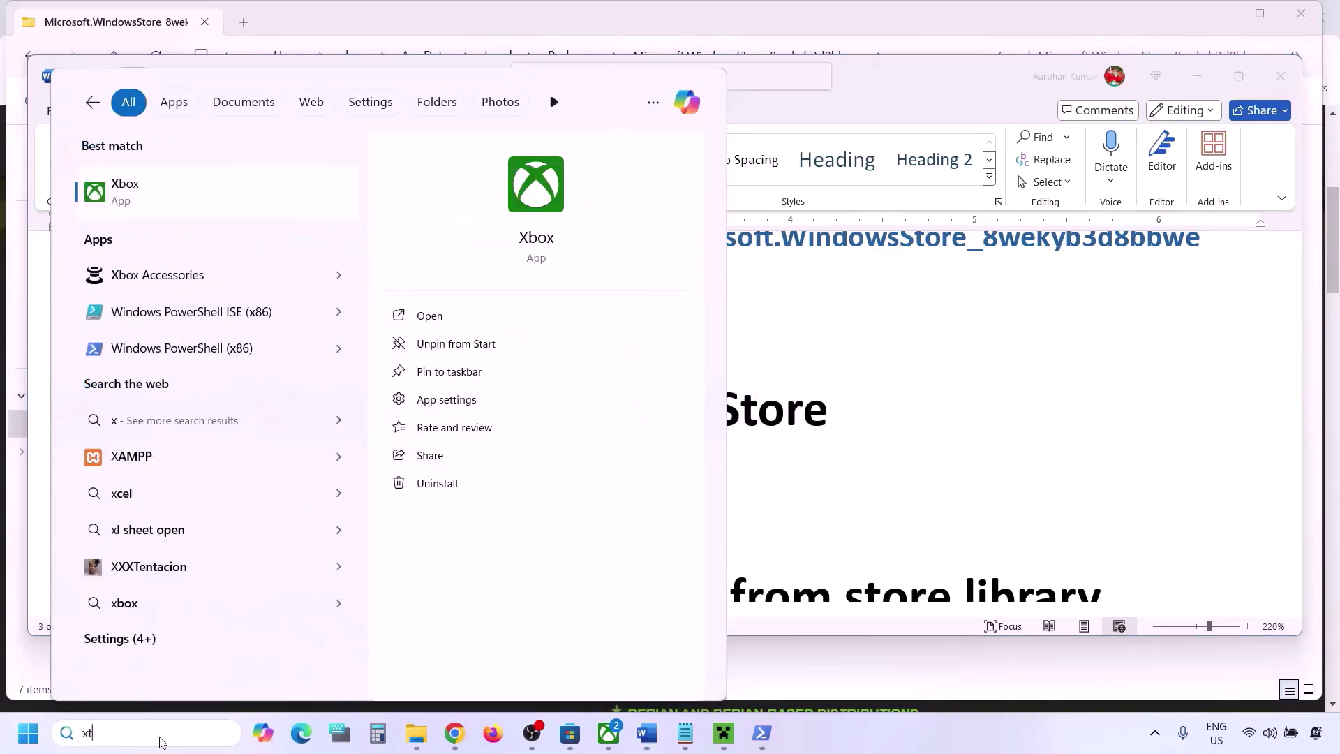
key(BackSpace)
key(BackSpace)
key(BackSpace)
key(BackSpace)
key(BackSpace)
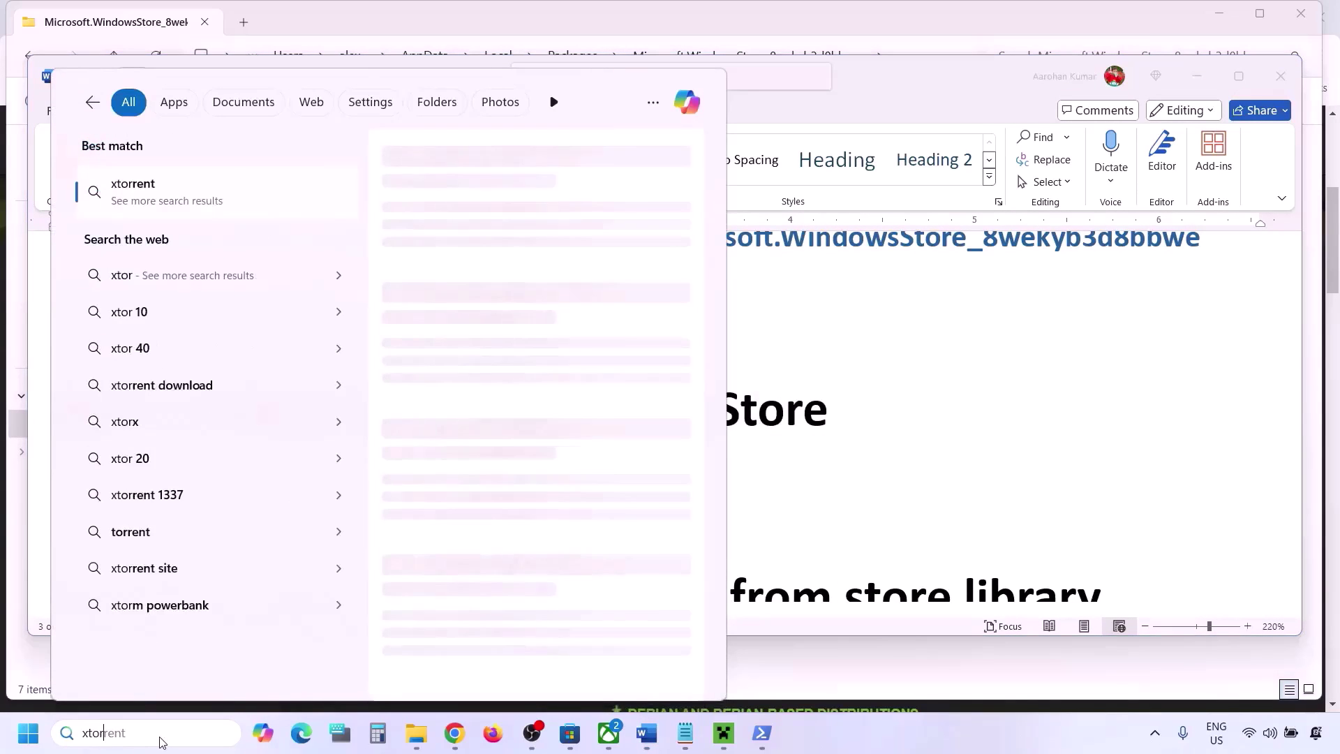
text(store)
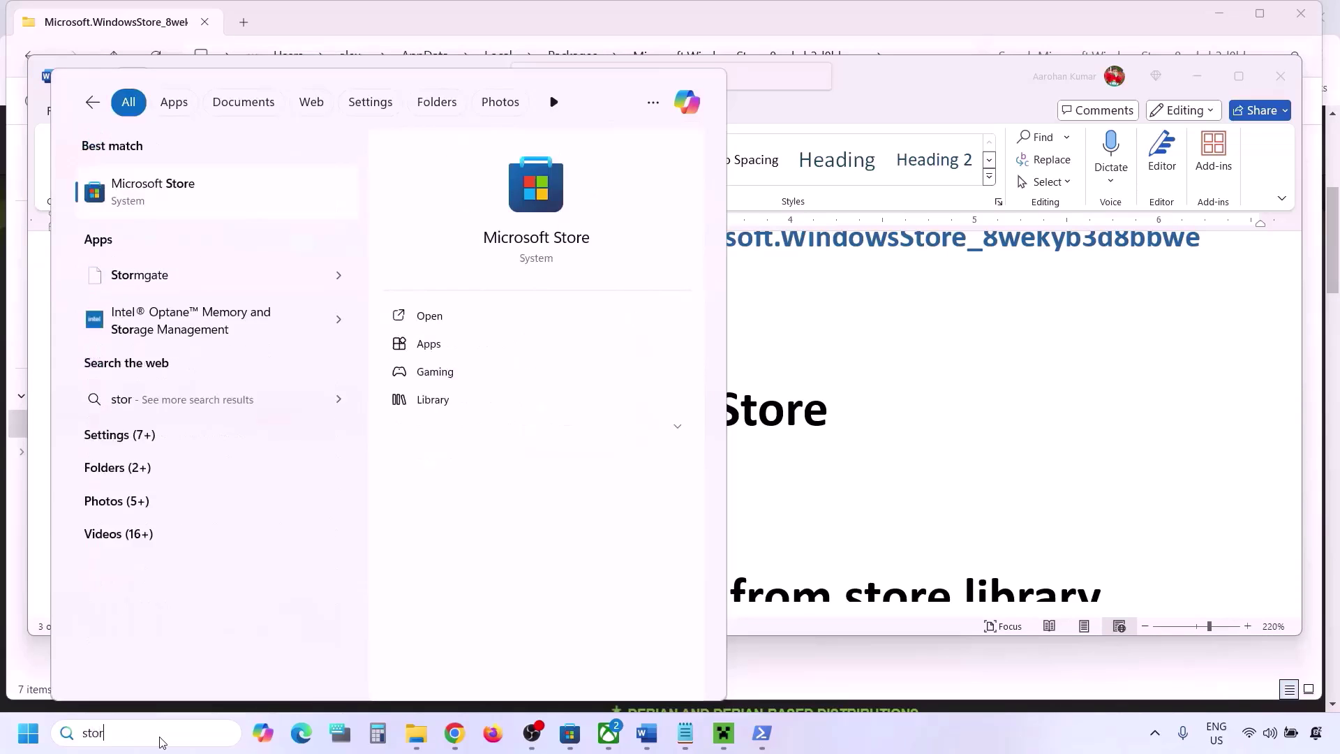
right_click(176, 204)
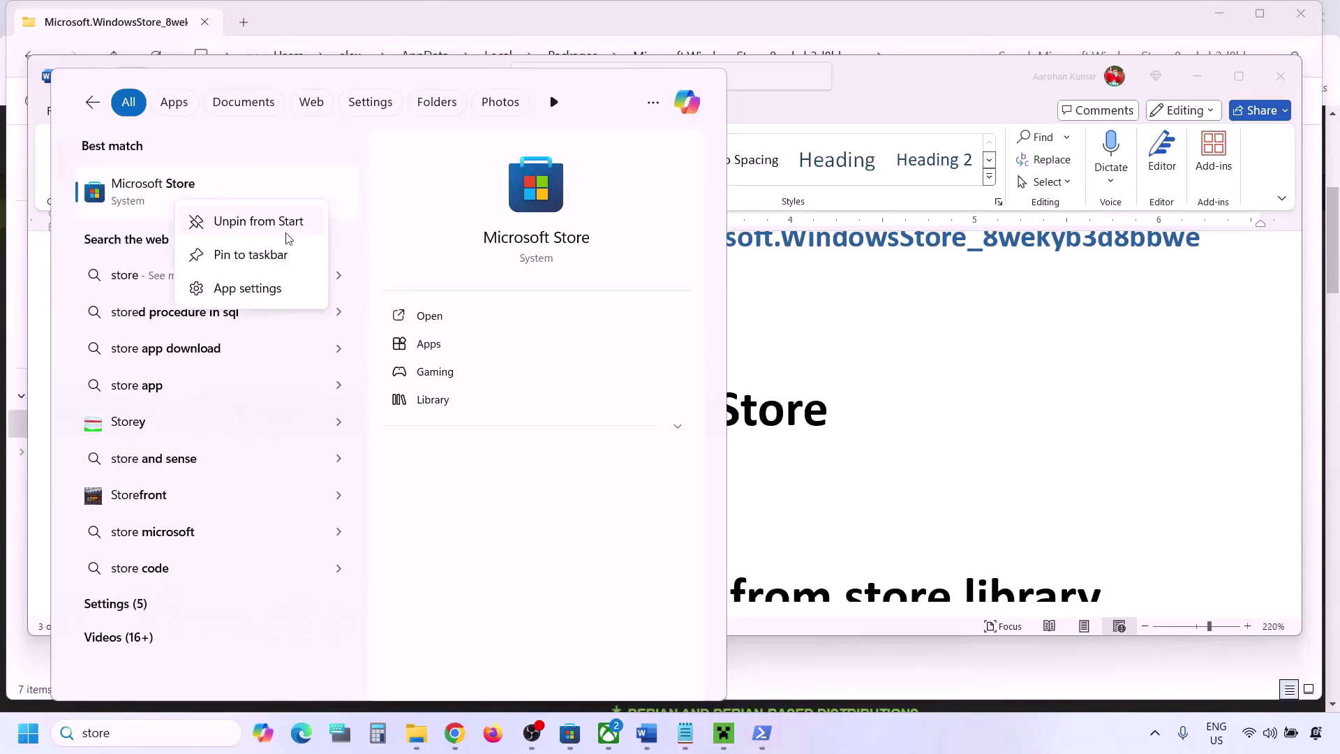
click(237, 289)
Step: Repair the Microsoft Store component, then Reset it and confirm the reset
scroll(514, 378, down, 9)
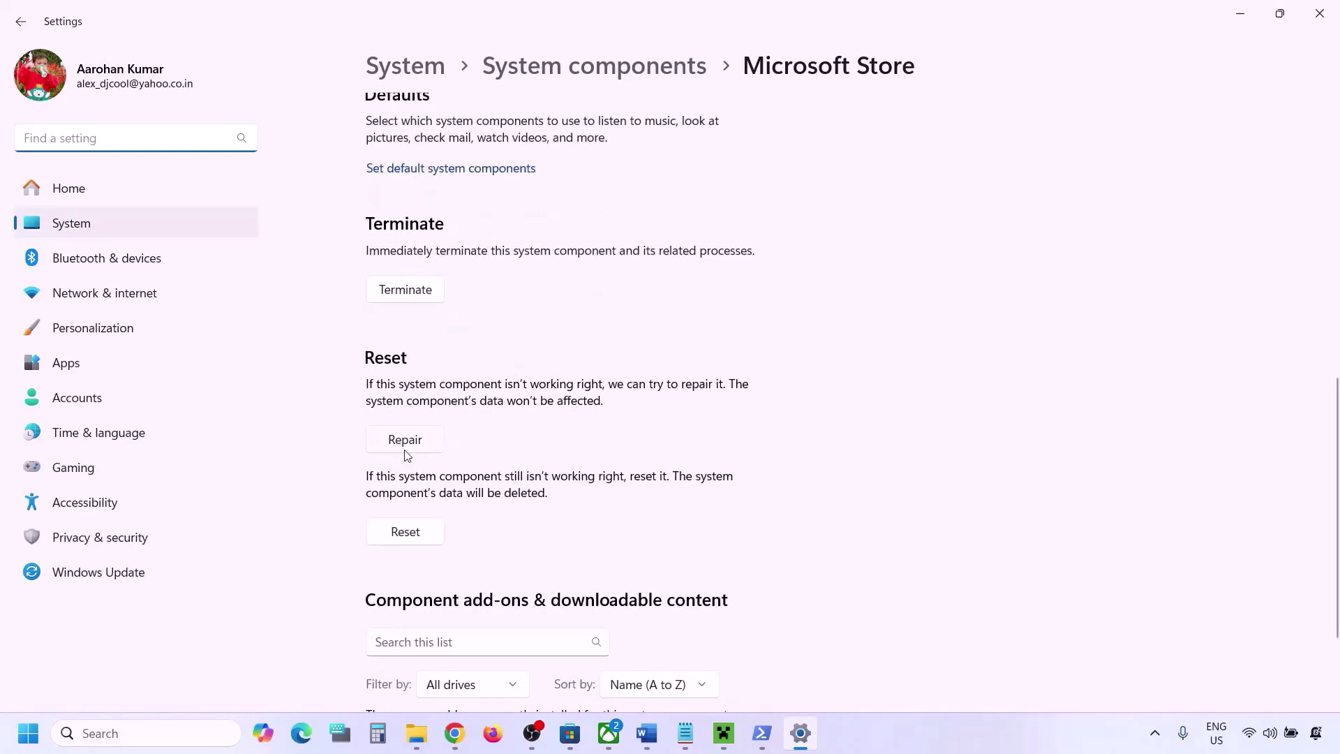
click(416, 450)
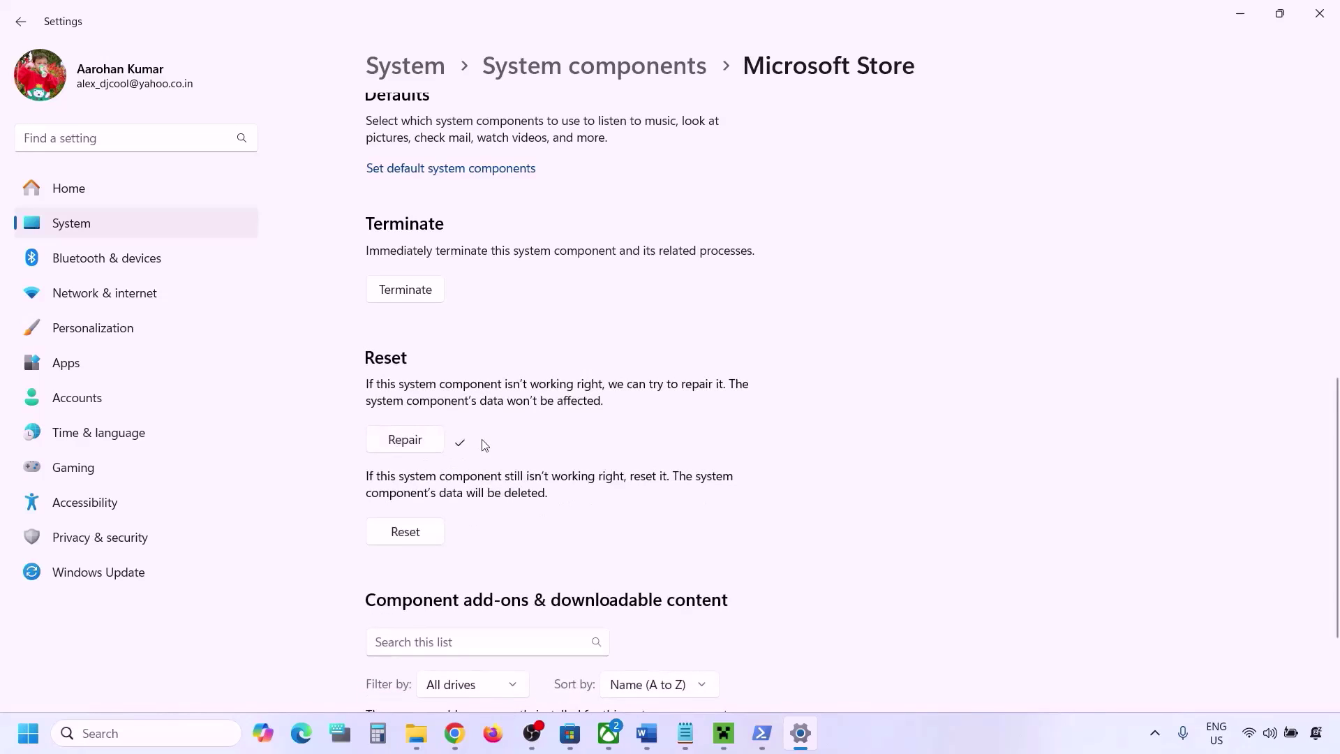
click(404, 537)
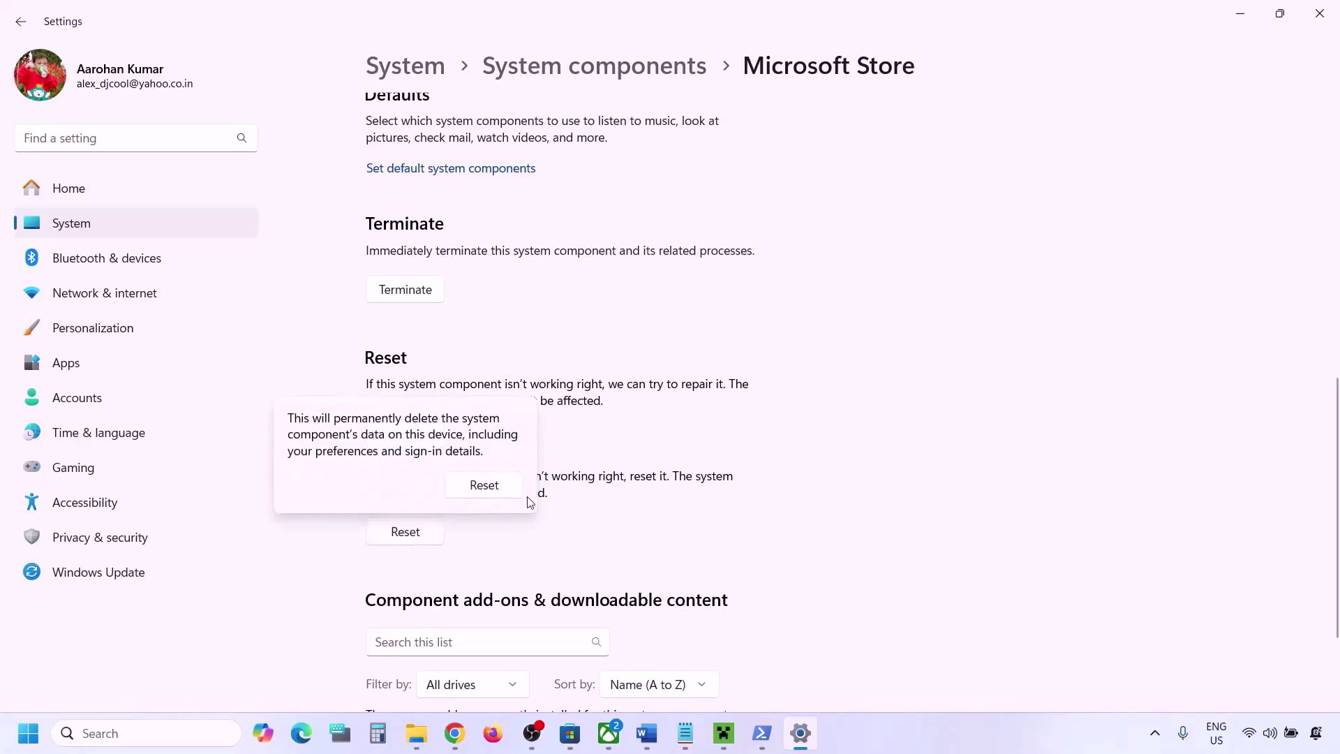
click(484, 485)
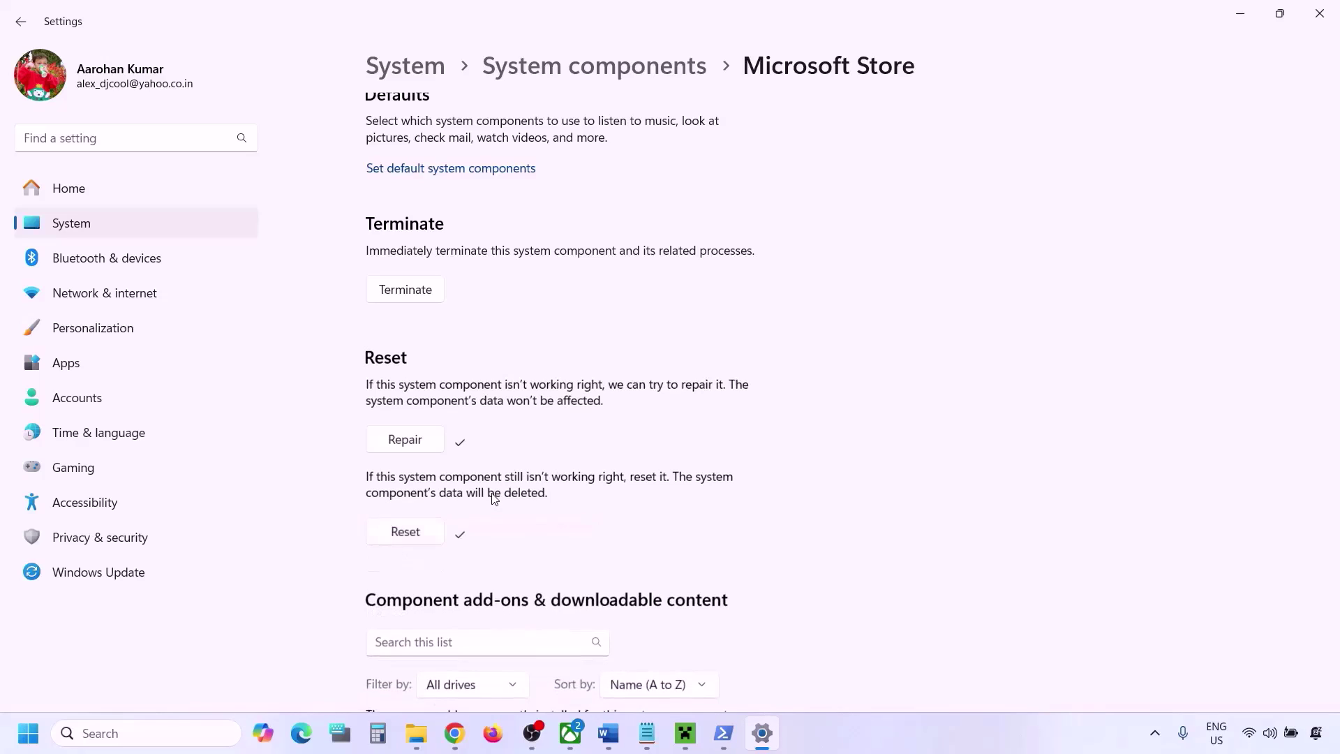
Step: Search 'xbox' and open the Xbox app's App settings
click(182, 741)
text(xbox)
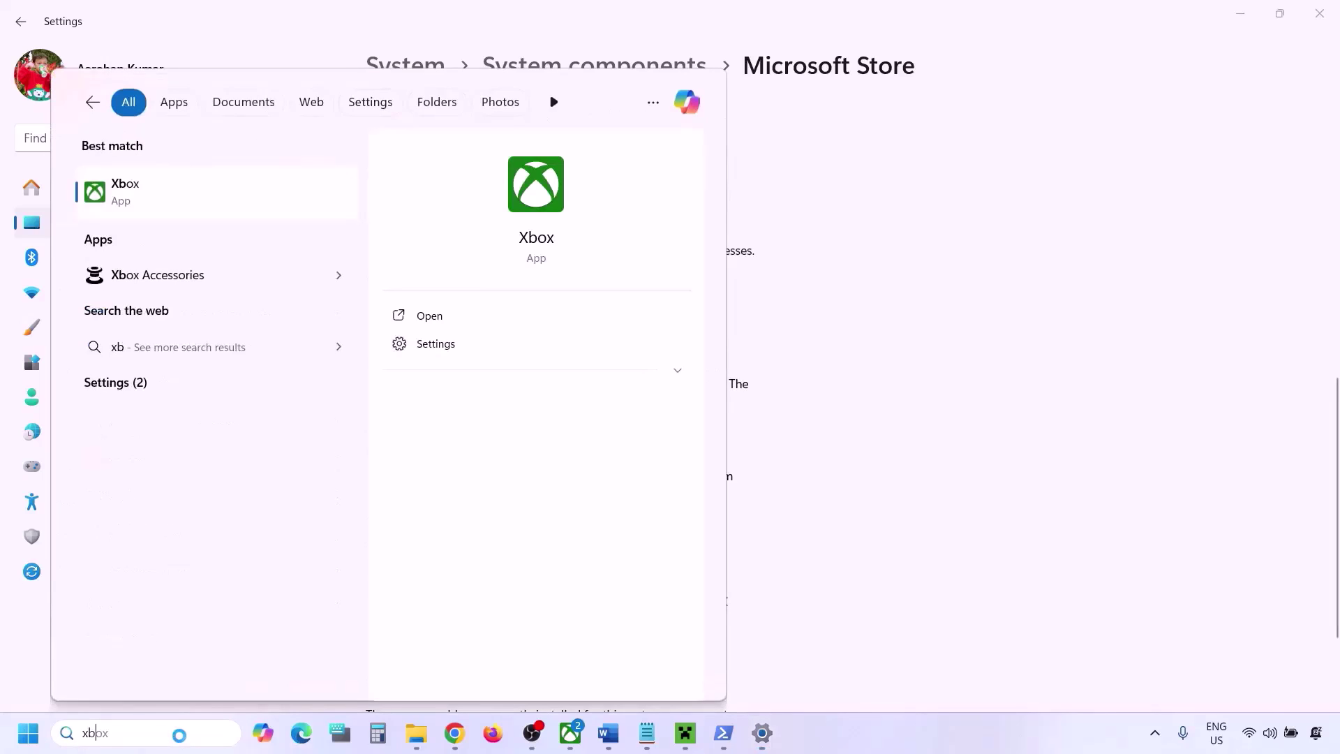
right_click(138, 190)
click(193, 272)
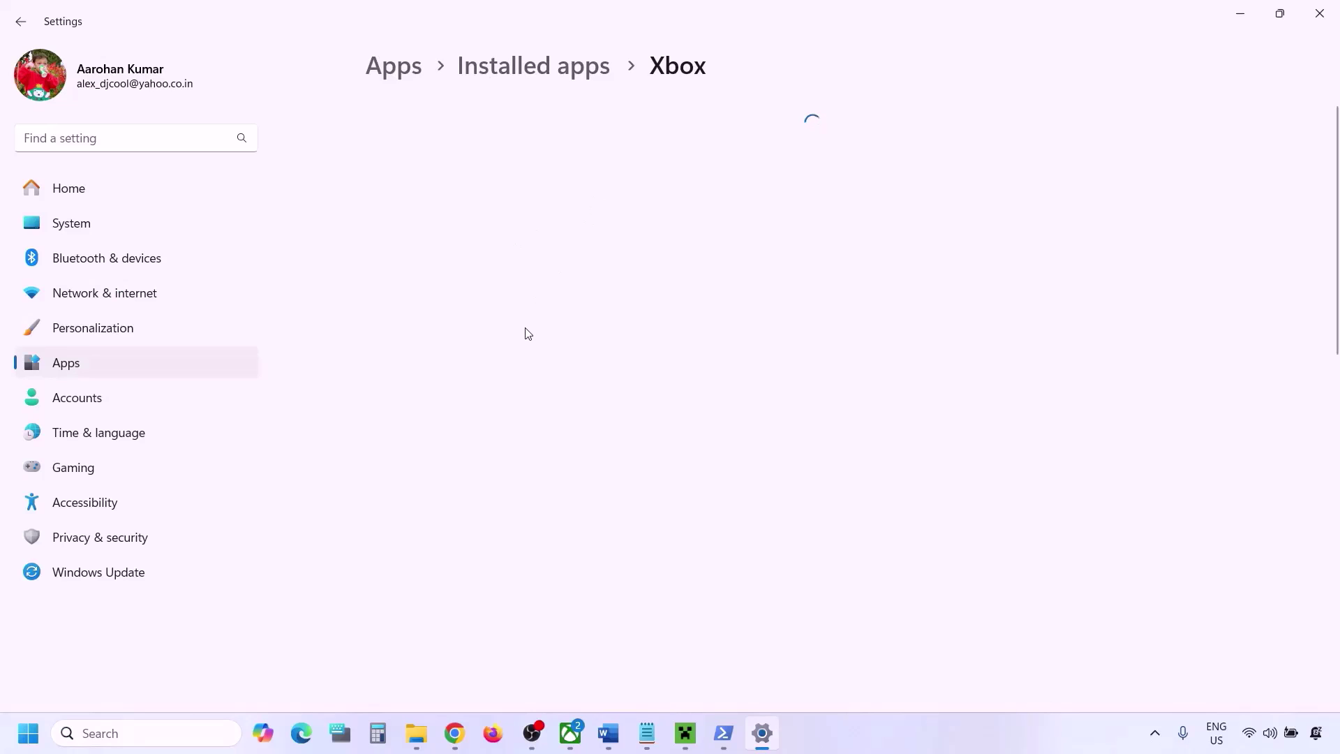
Step: Repair the Xbox app, then Reset it and confirm the reset
scroll(527, 333, down, 10)
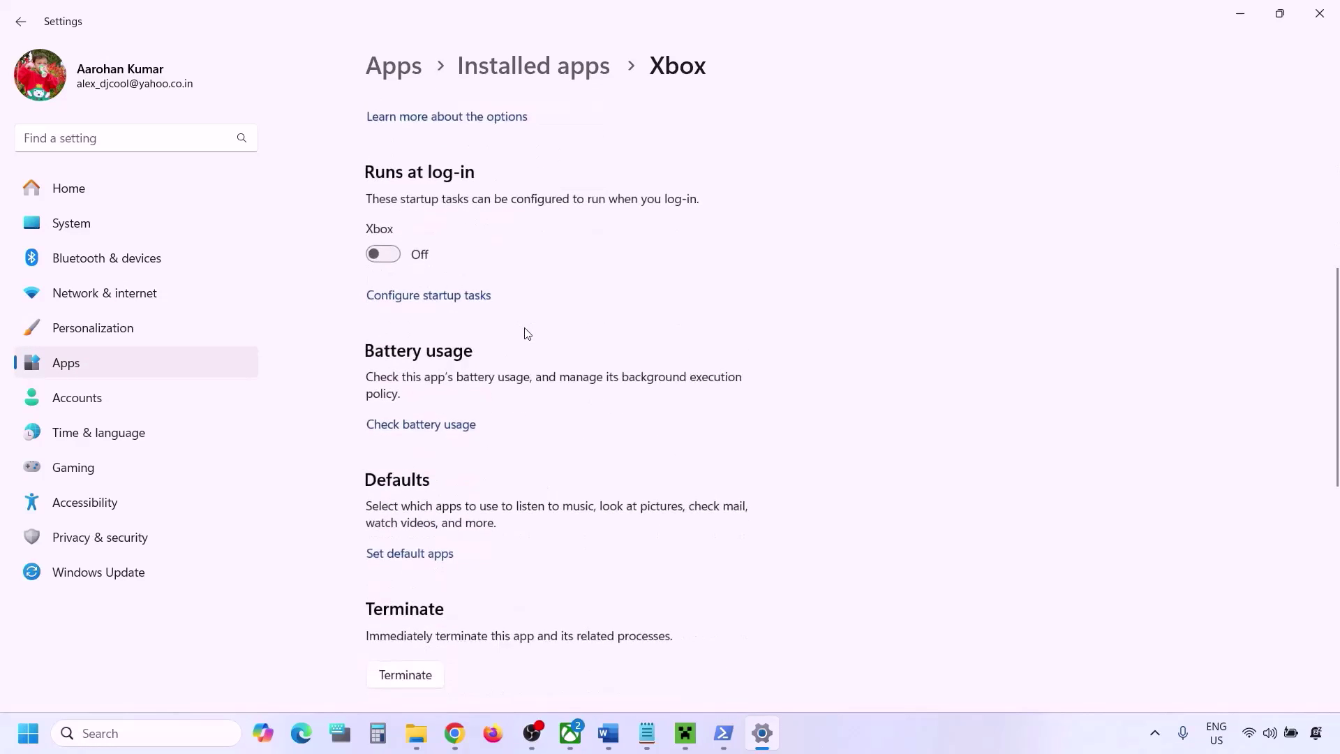
click(398, 603)
scroll(397, 600, down, 4)
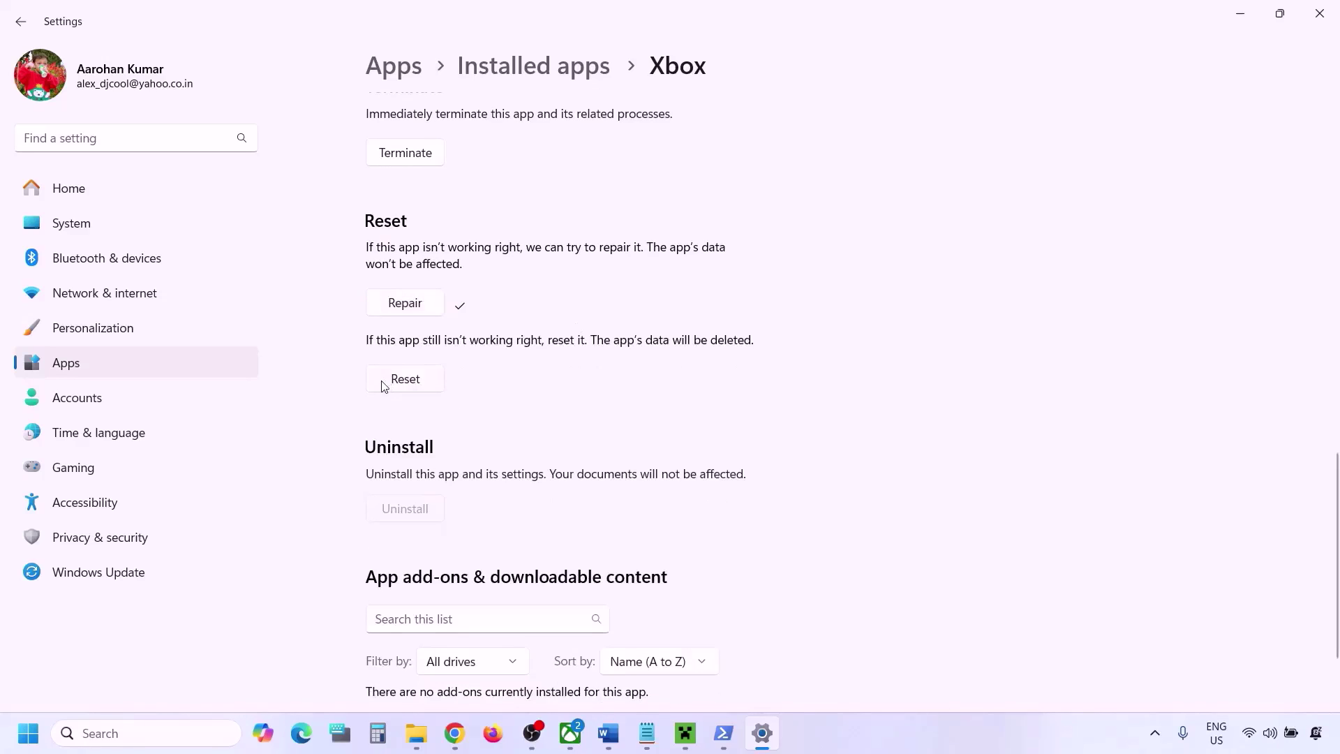
click(382, 385)
click(506, 335)
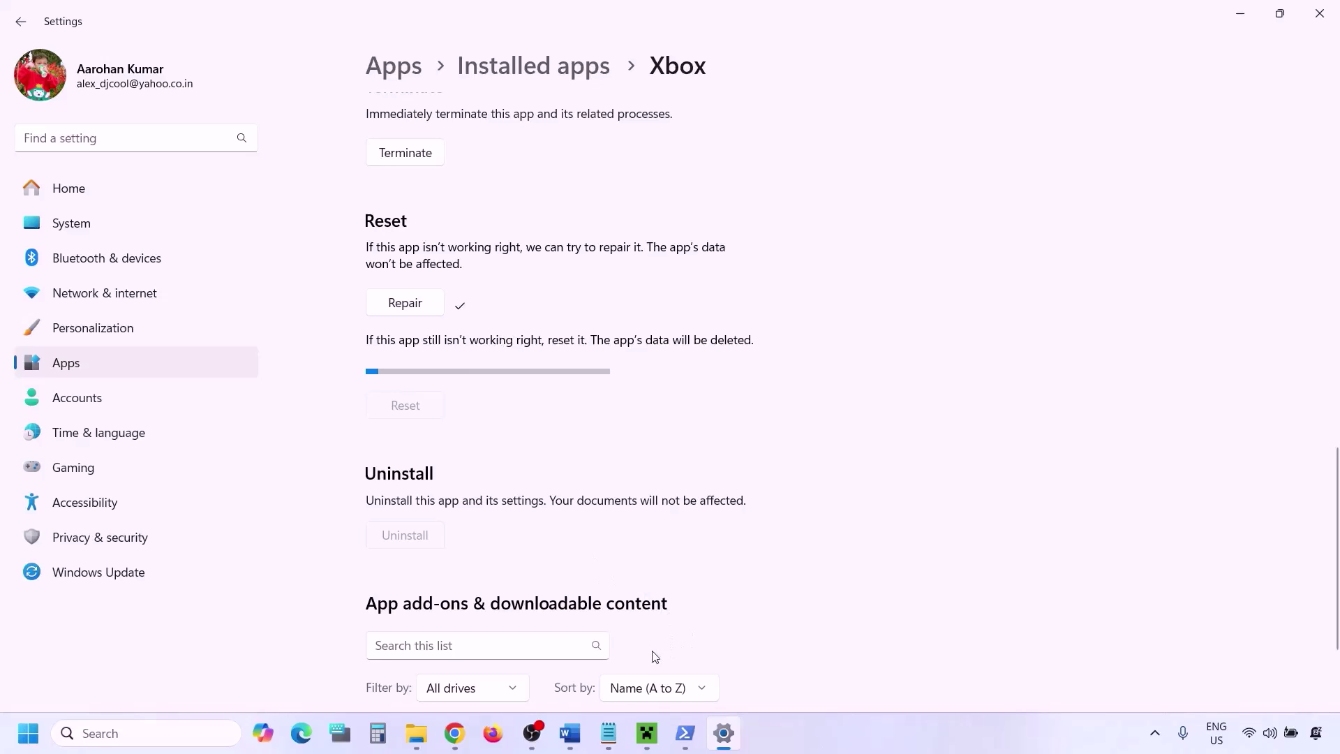
Step: Bring up the Word notes and highlight the Step 8 'Update Xbox App/Store' heading
click(570, 732)
scroll(454, 497, down, 3)
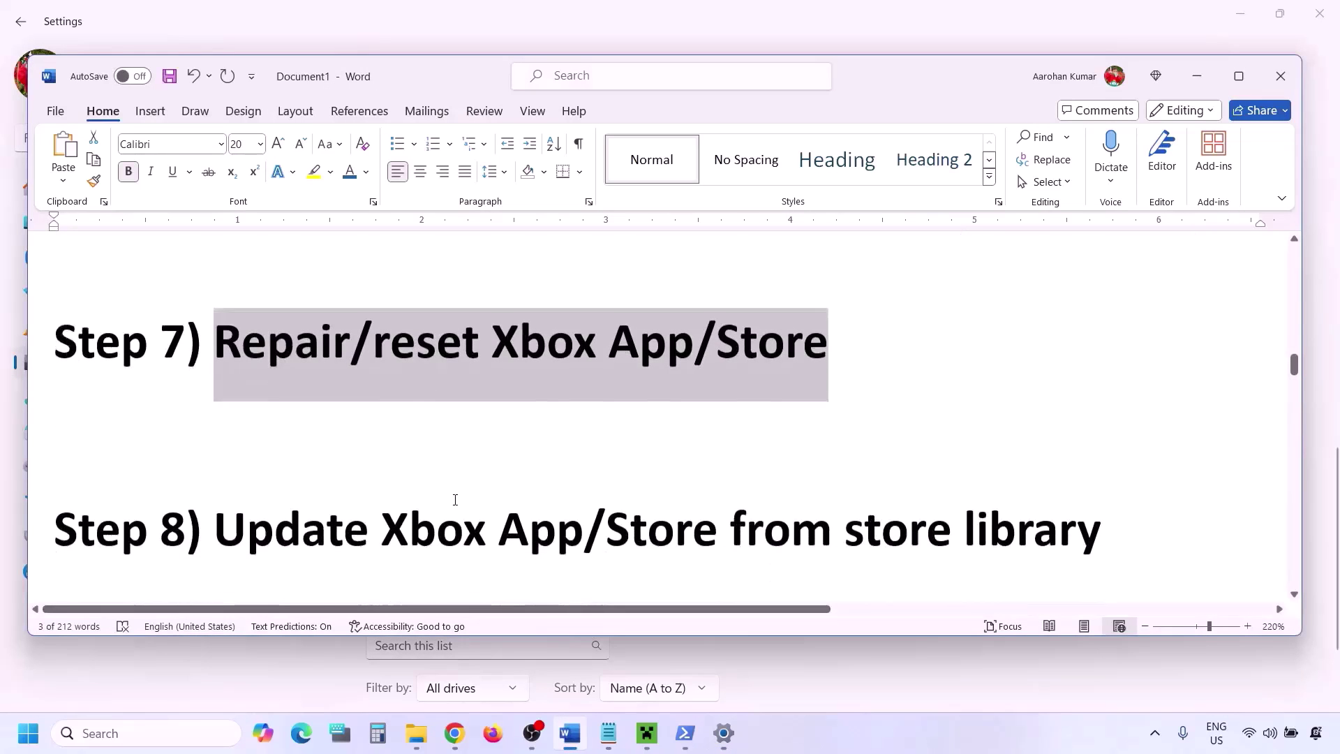
drag(215, 422, 1007, 414)
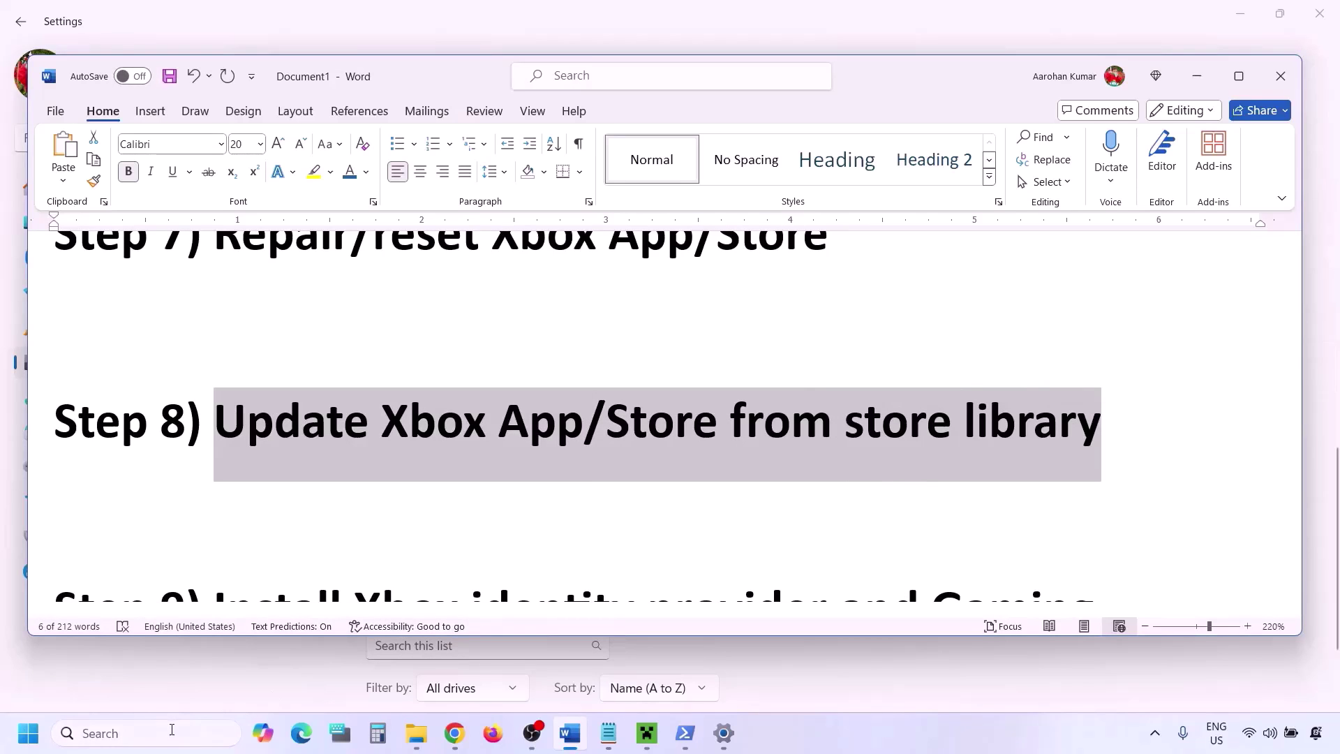
Step: Launch Microsoft Store through a Windows search for 'store'
click(171, 729)
text(store)
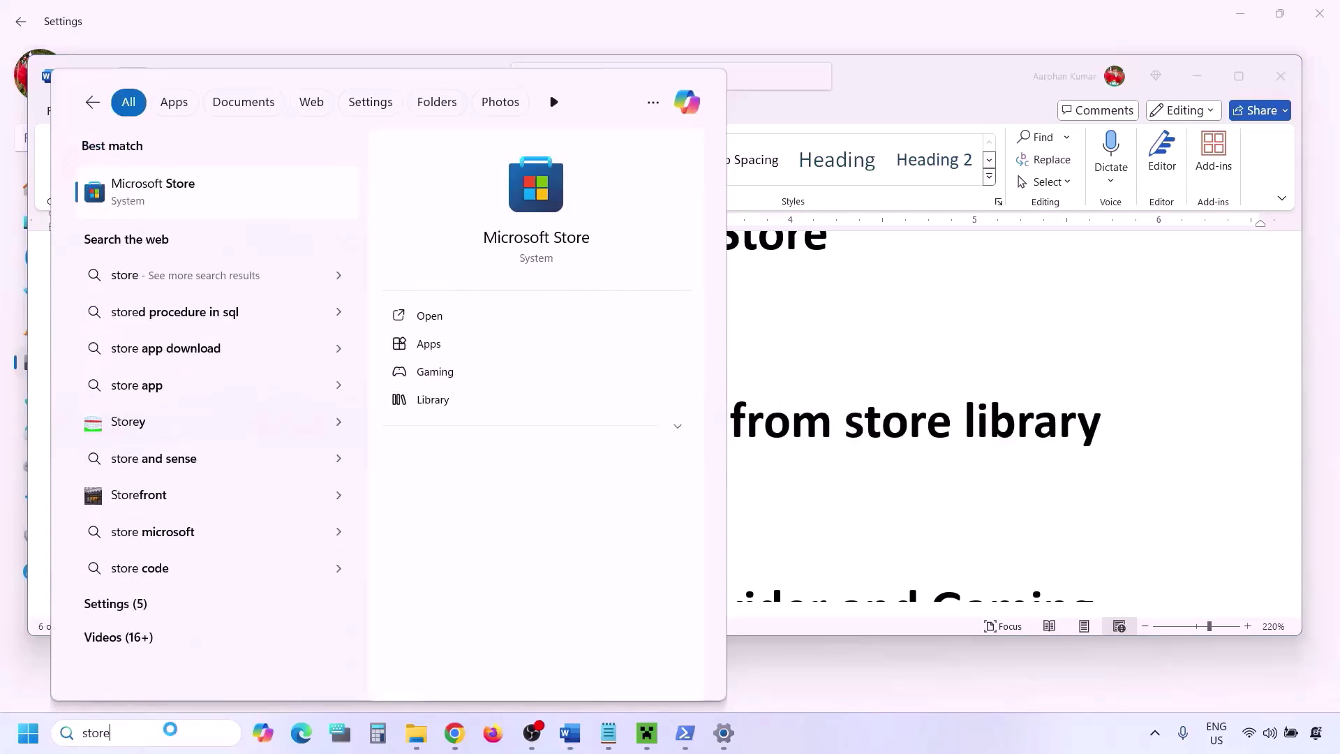
key(Return)
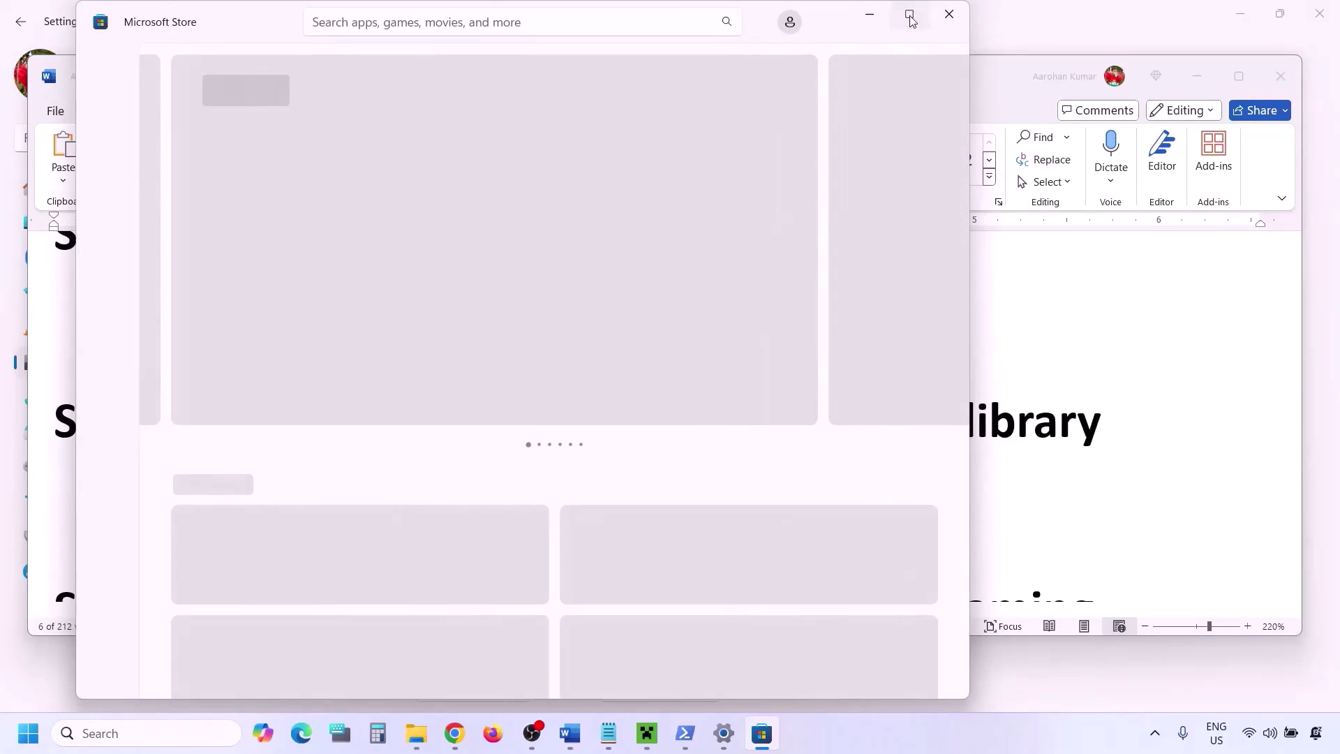
Step: Maximize Microsoft Store and run Get updates from the Library page
click(910, 21)
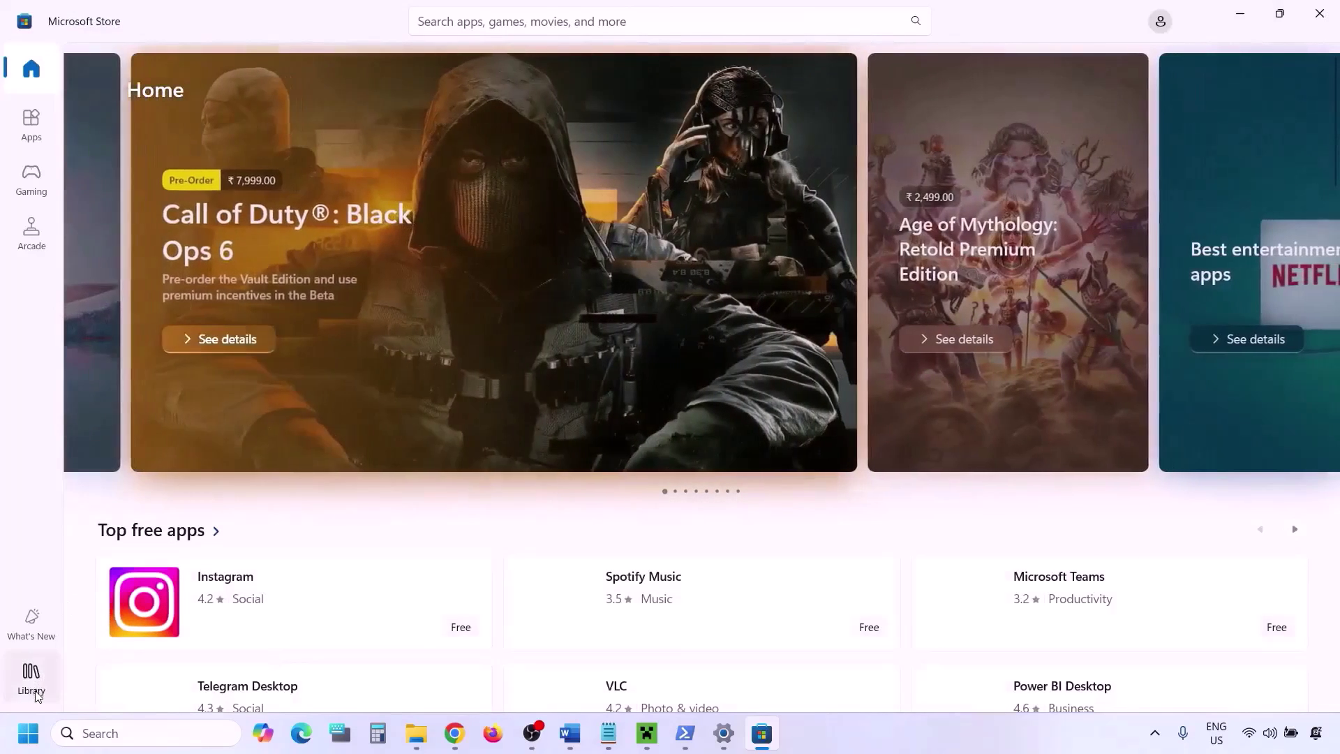
click(32, 681)
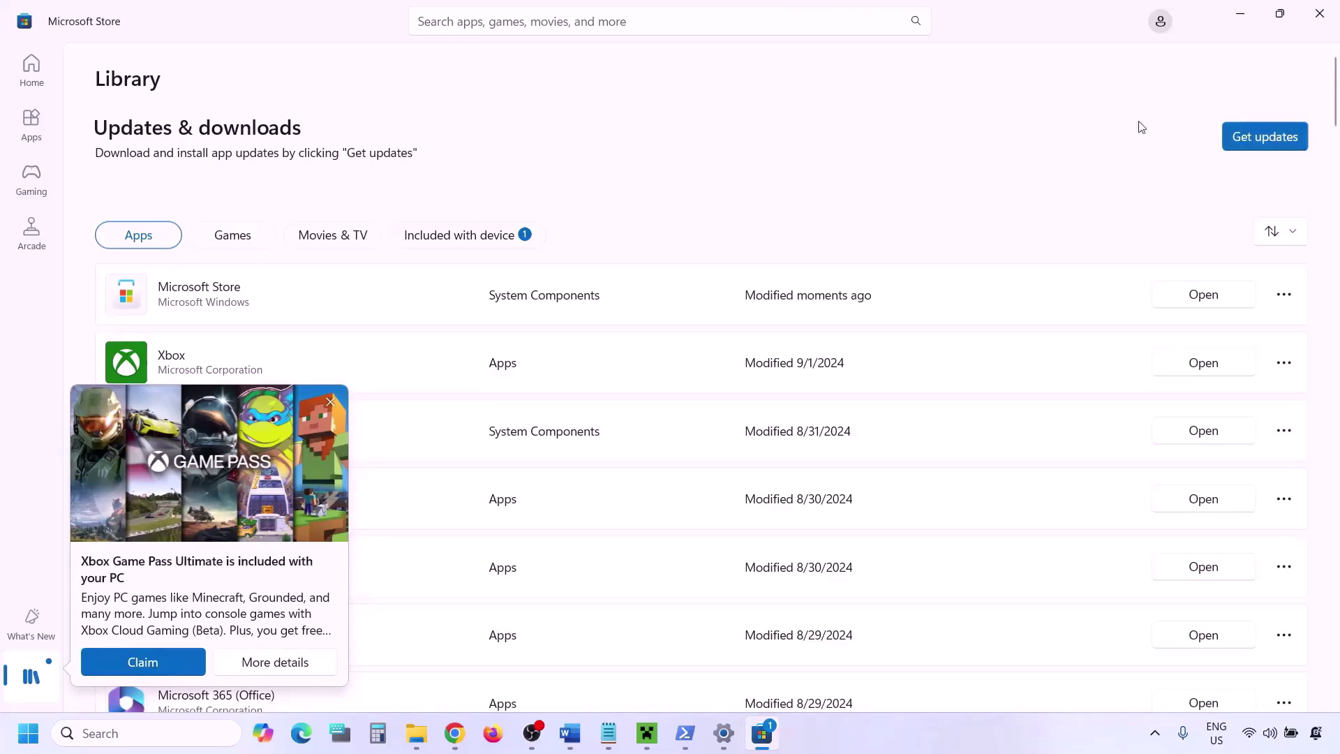
click(1245, 136)
Step: Copy the Step 9 Xbox Identity Provider link from Word, then switch to Chrome's new tab
click(1251, 16)
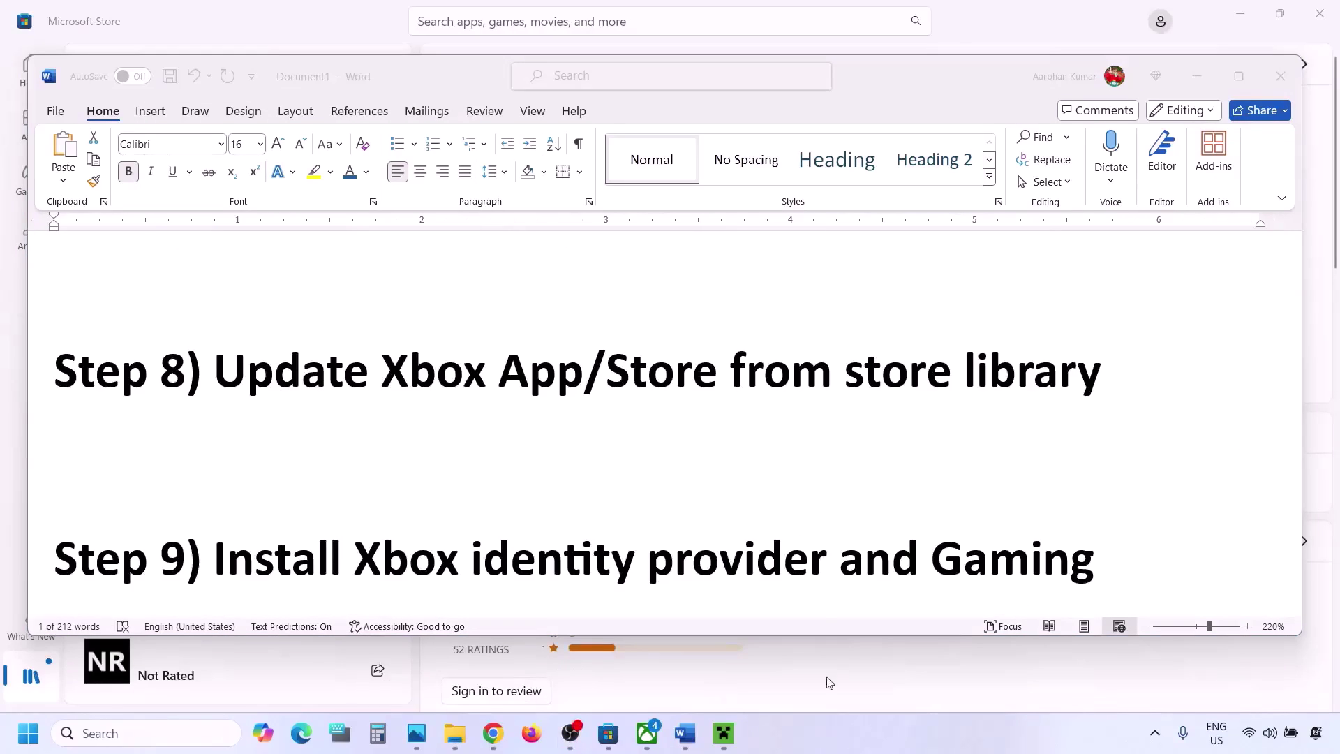
scroll(455, 466, down, 2)
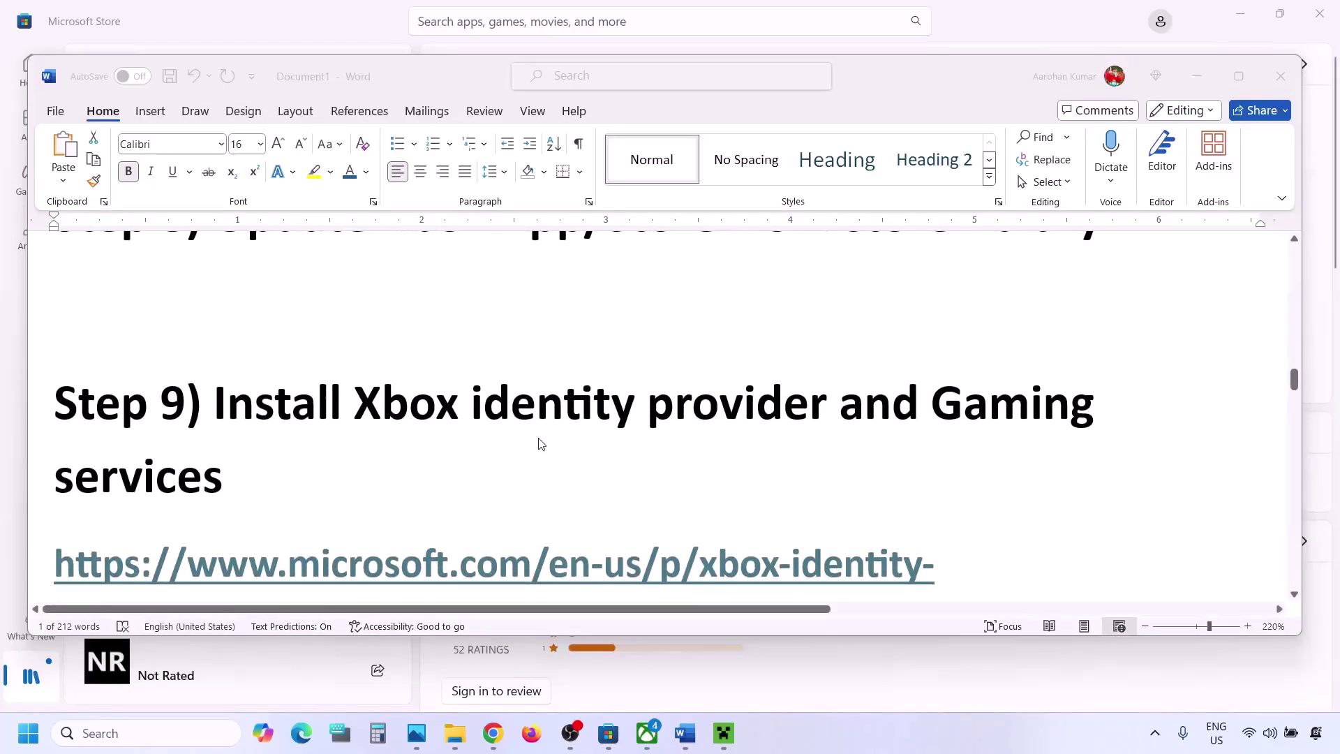
scroll(211, 472, down, 3)
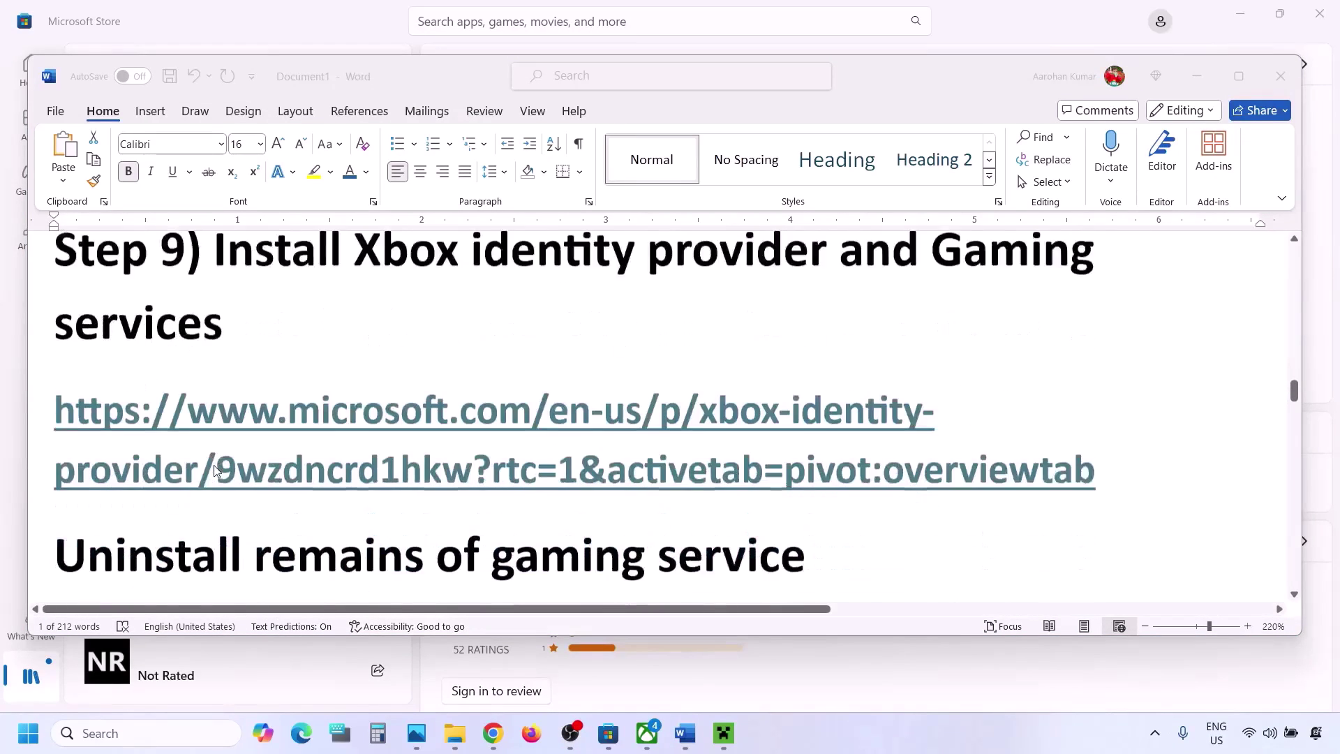
triple_click(1098, 435)
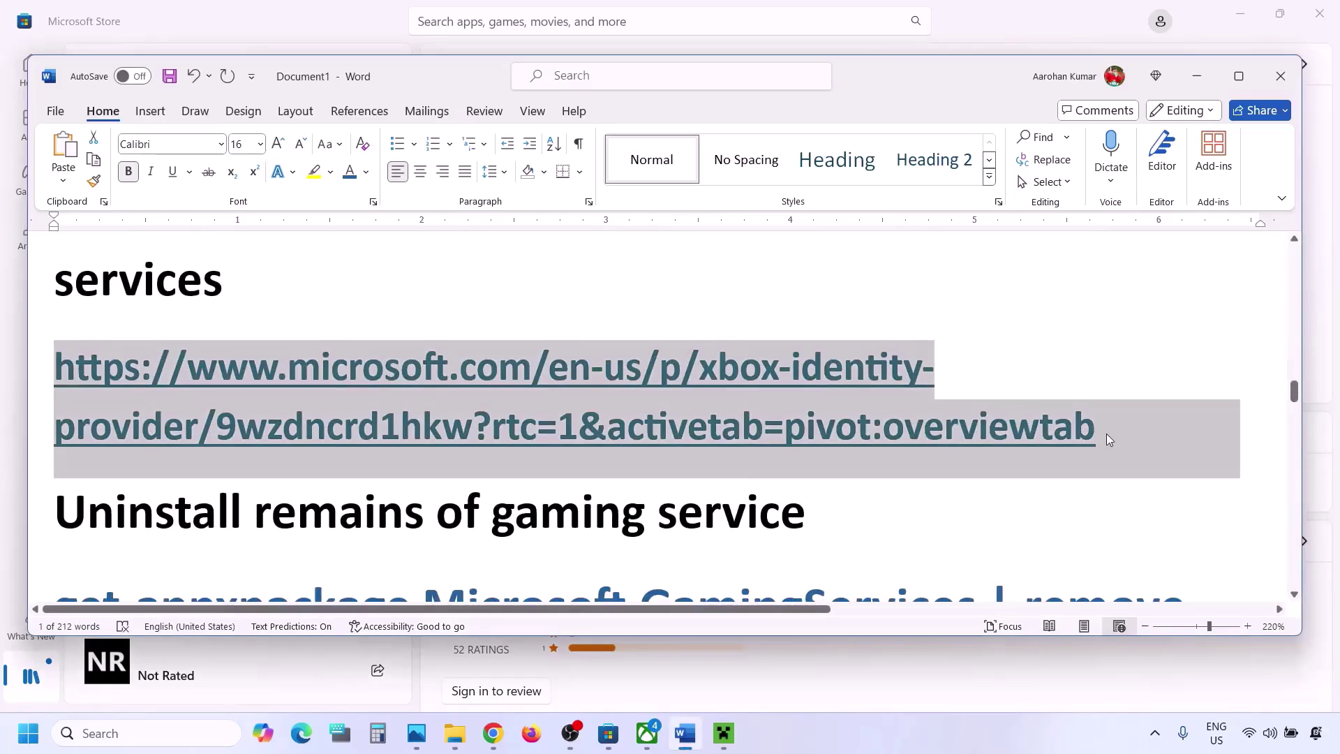
right_click(706, 371)
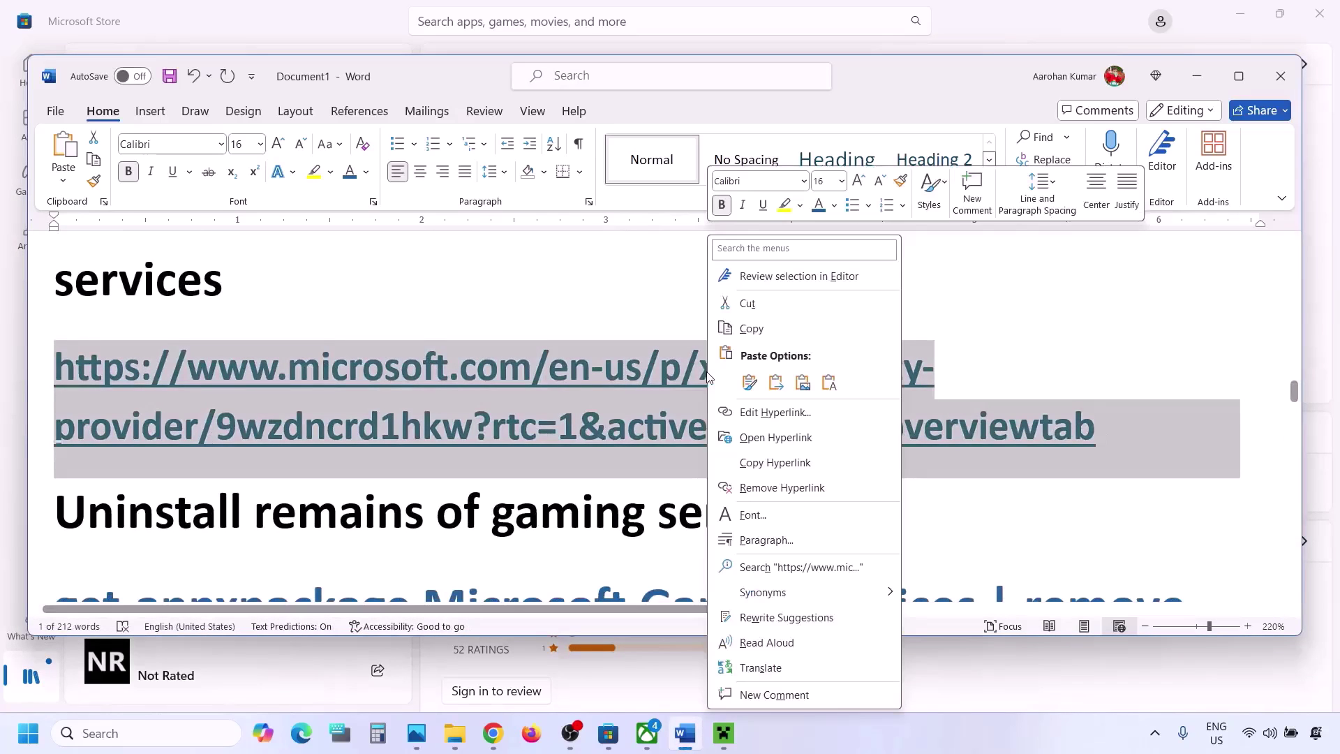
click(770, 327)
click(492, 732)
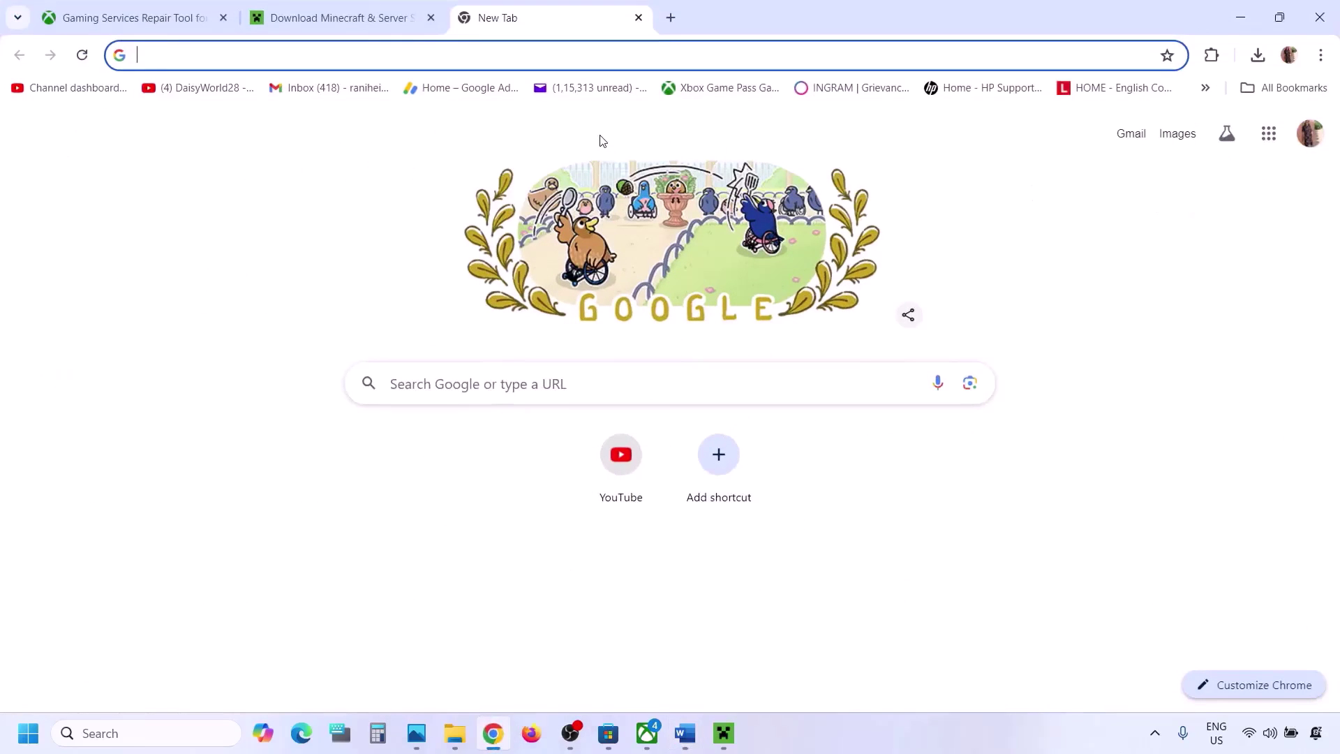
Step: Load the Xbox Identity Provider apps.microsoft.com listing and open its product page in Microsoft Store
key(ctrl+v)
key(Return)
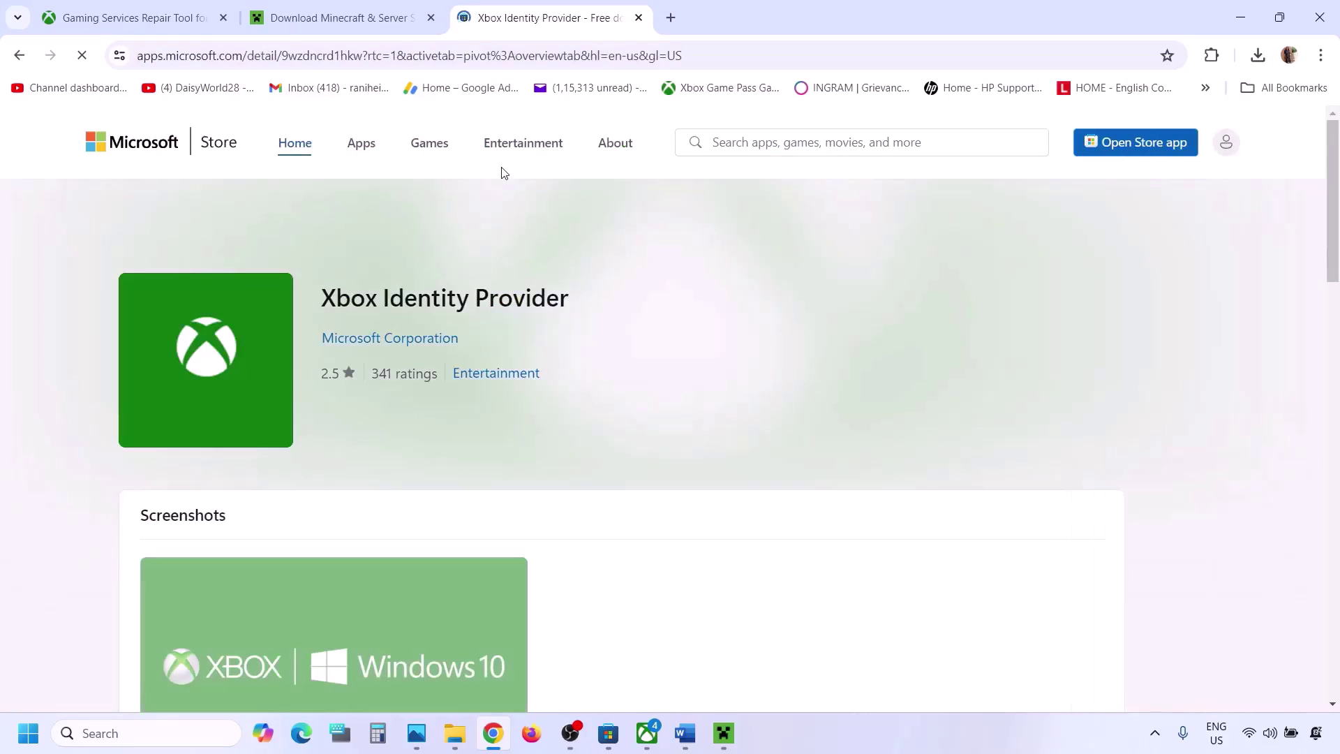
click(442, 443)
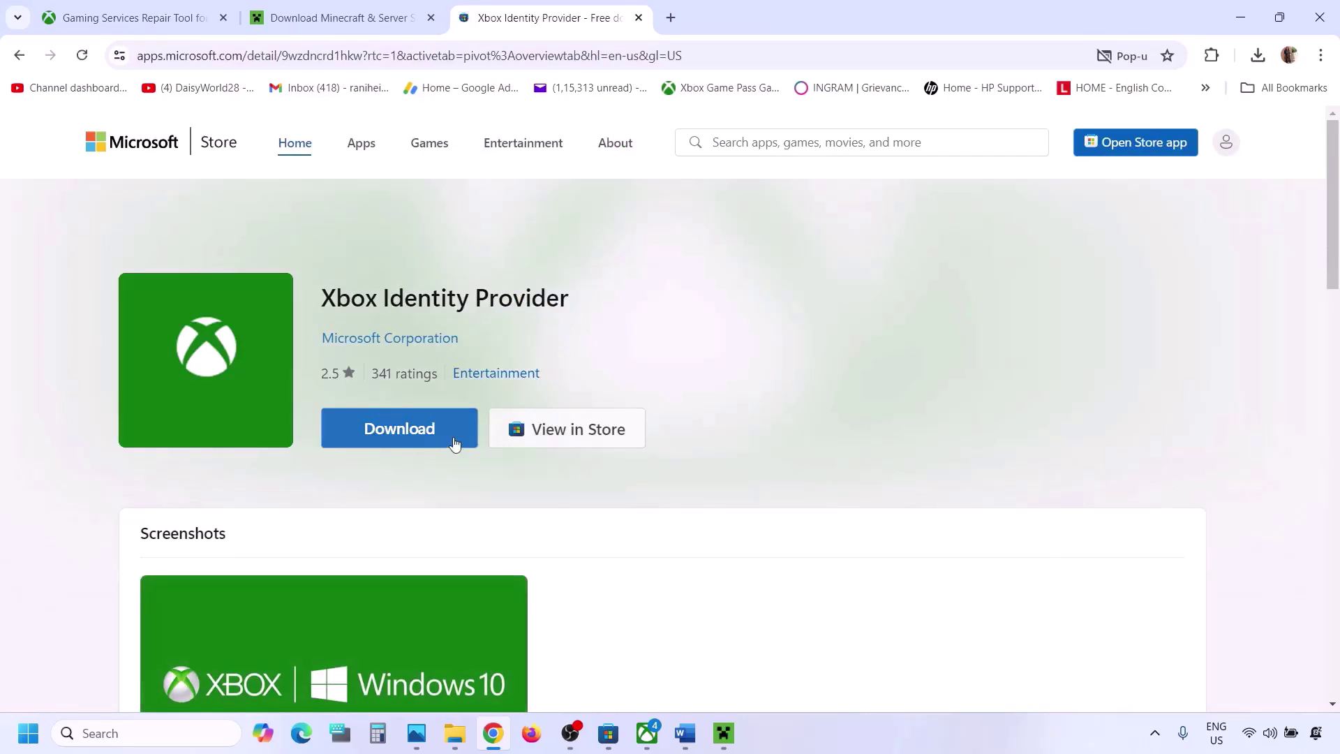
click(422, 437)
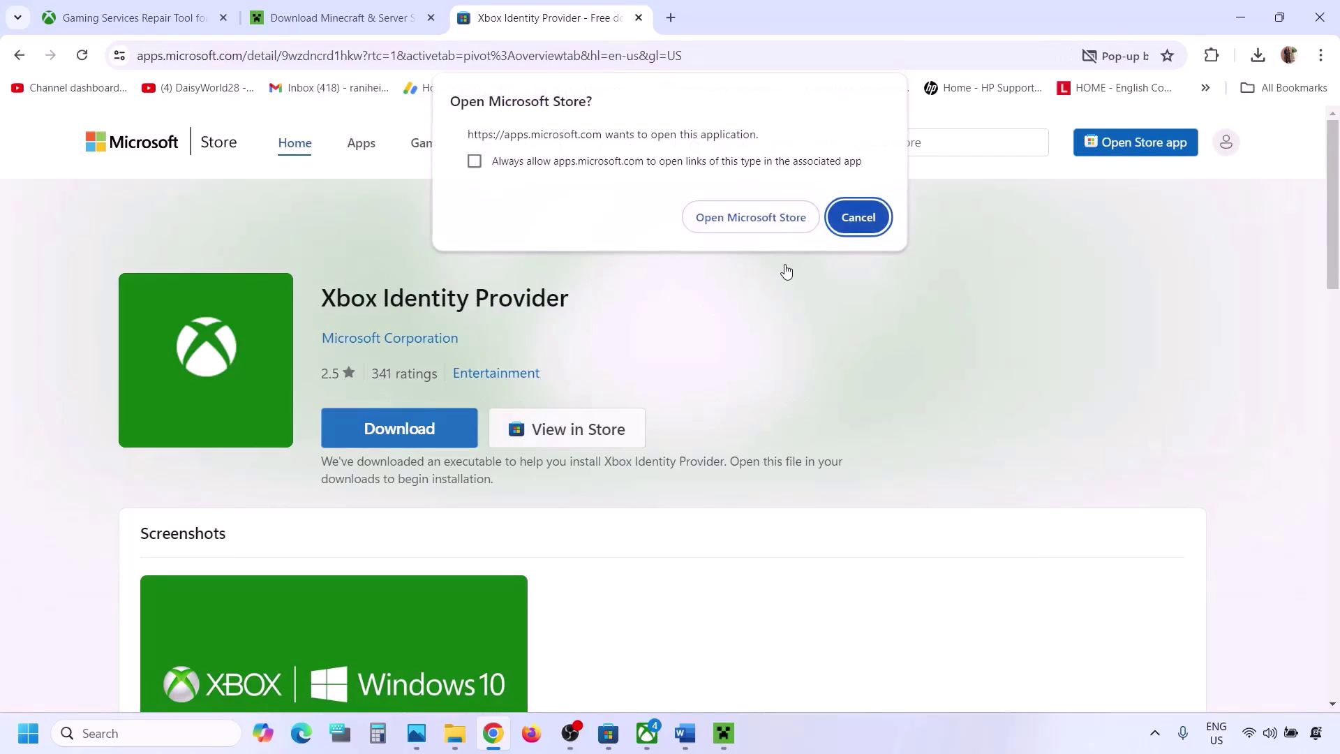
click(751, 217)
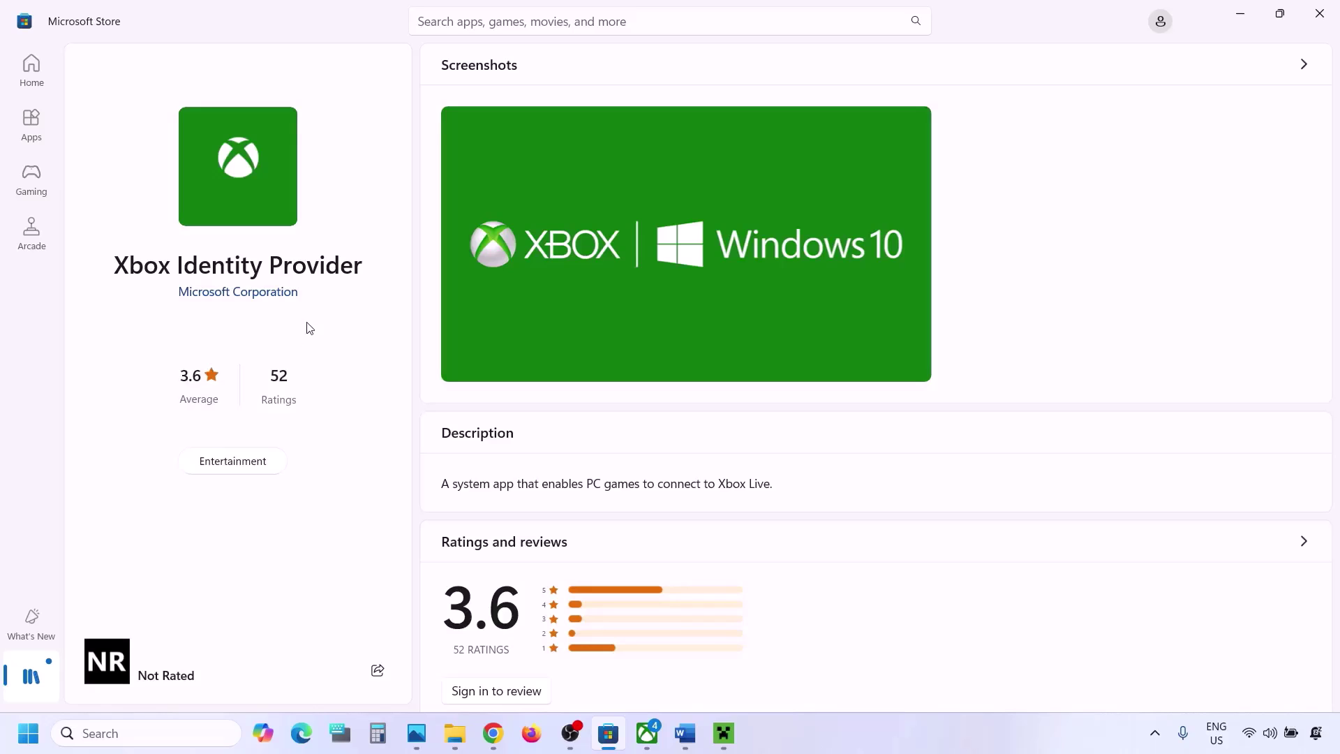
Step: Copy 'get-appxpackage Microsoft.GamingServices | remove-AppxPackage -allusers' from the Word notes
click(686, 733)
triple_click(438, 450)
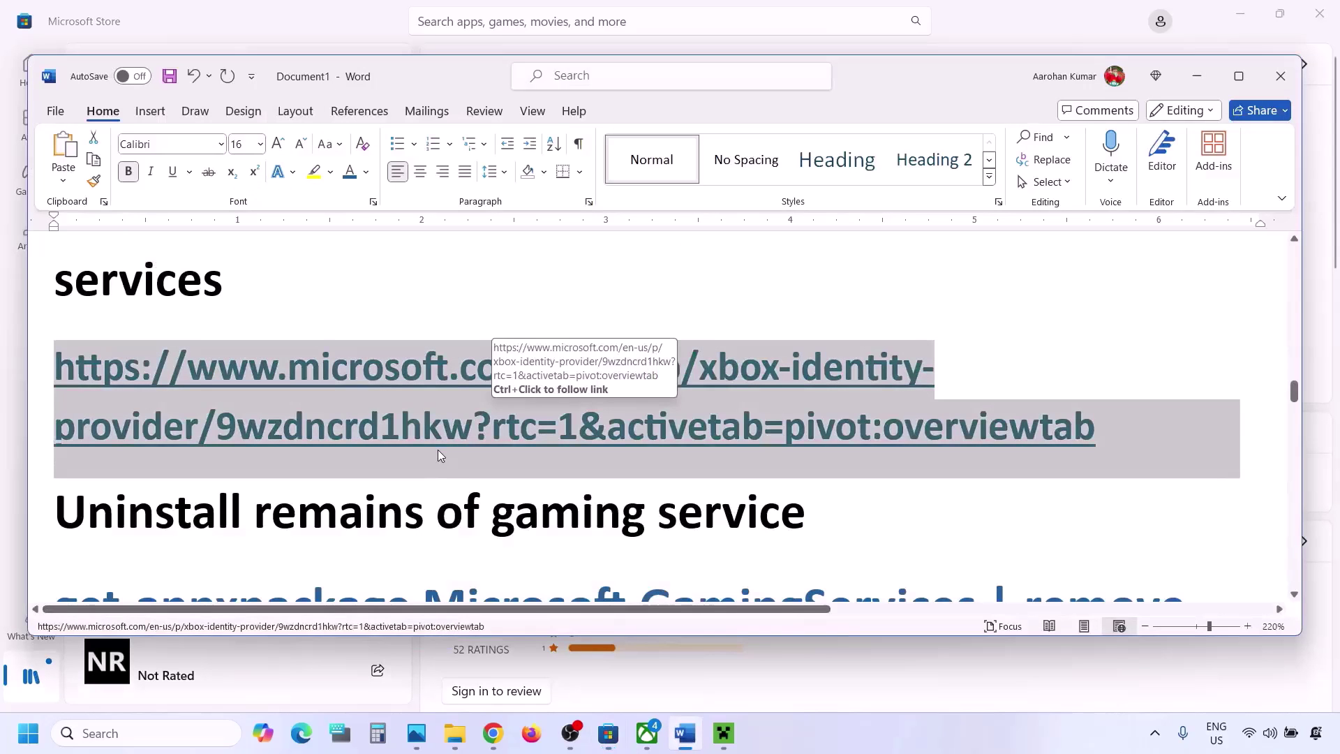
scroll(438, 450, down, 3)
scroll(438, 449, down, 1)
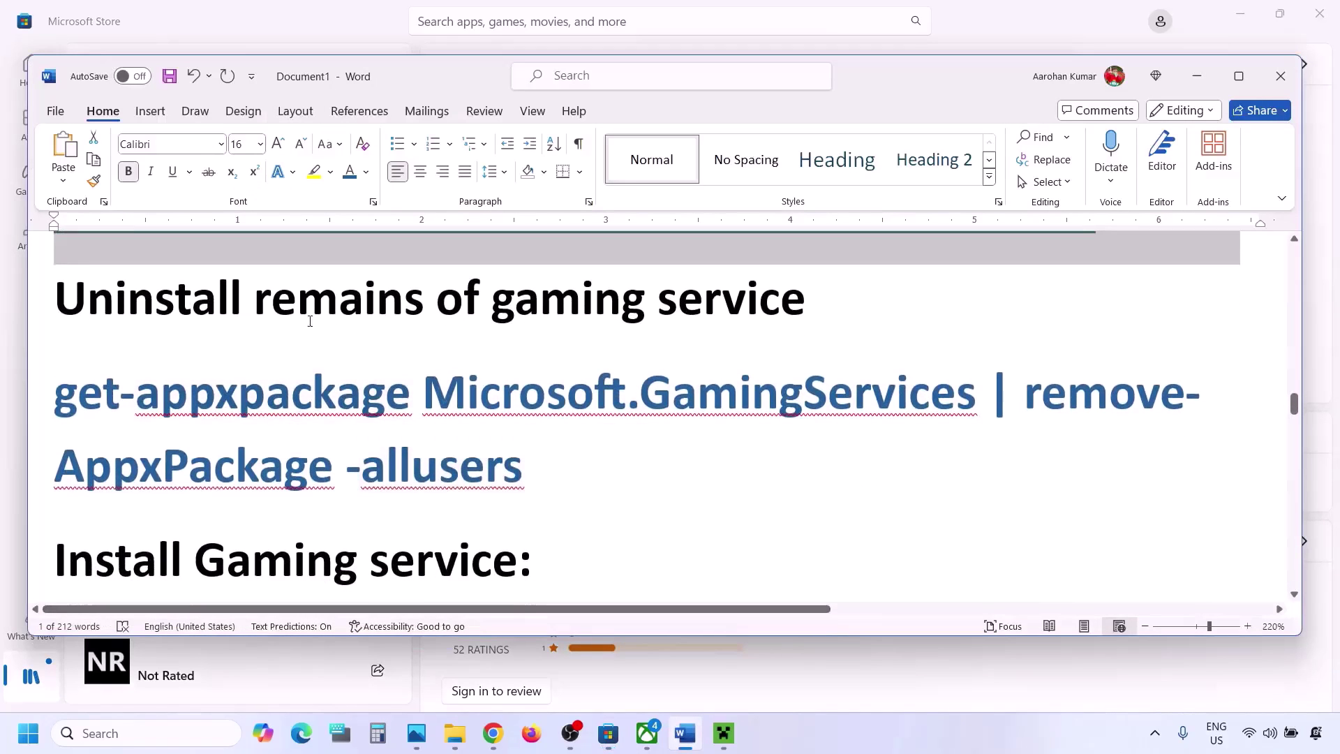
triple_click(545, 460)
key(ctrl+c)
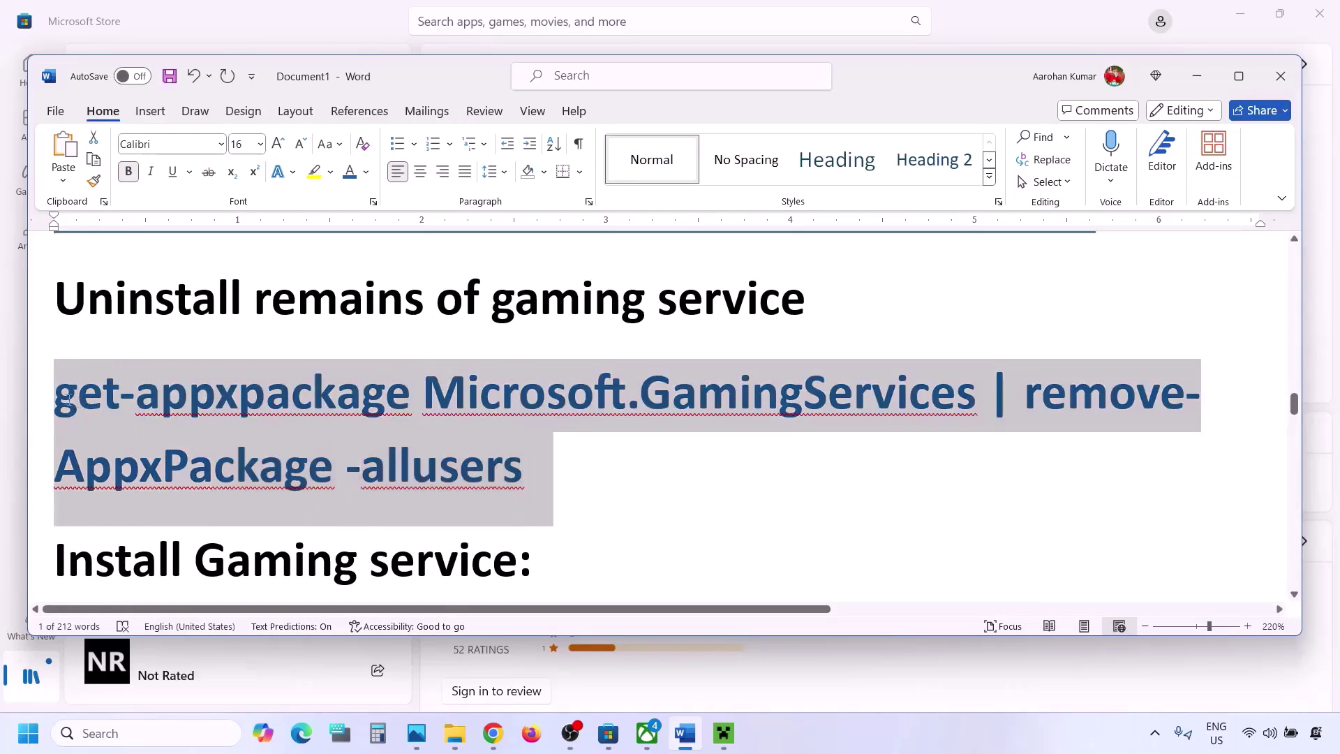
right_click(65, 403)
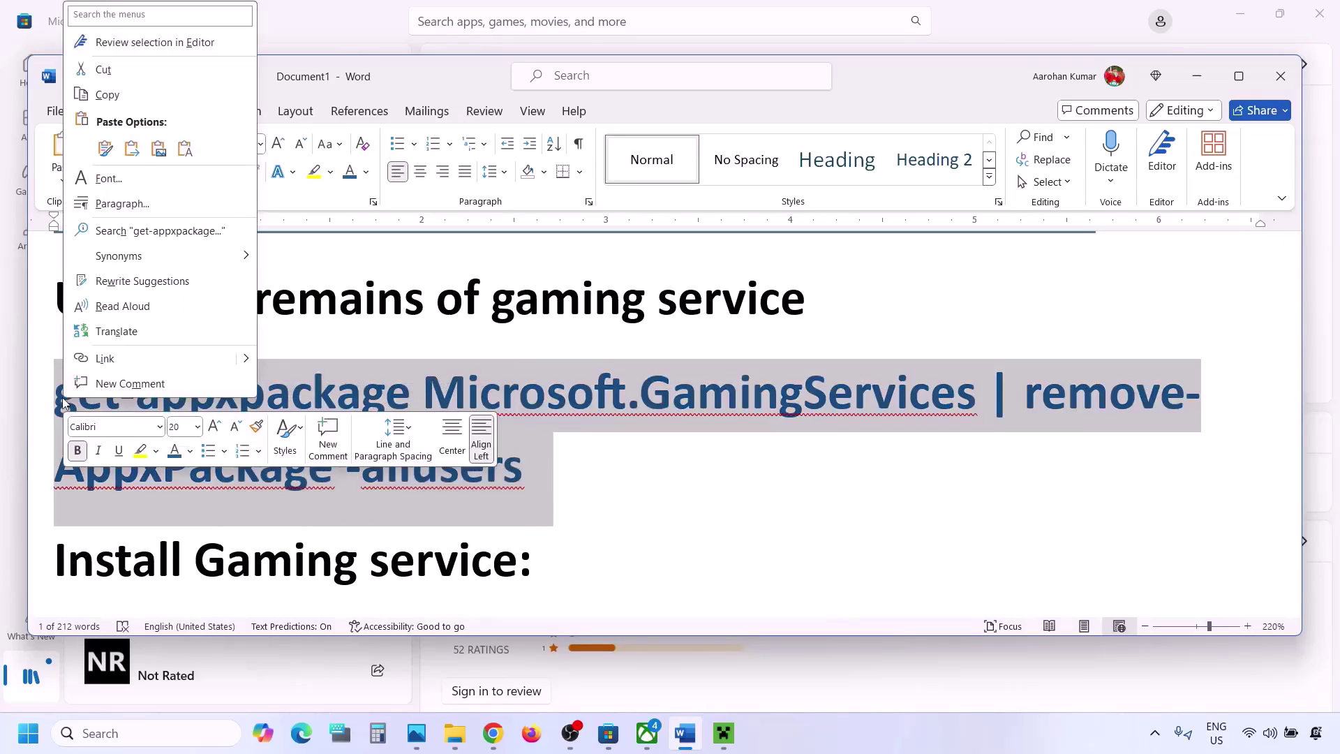
click(109, 95)
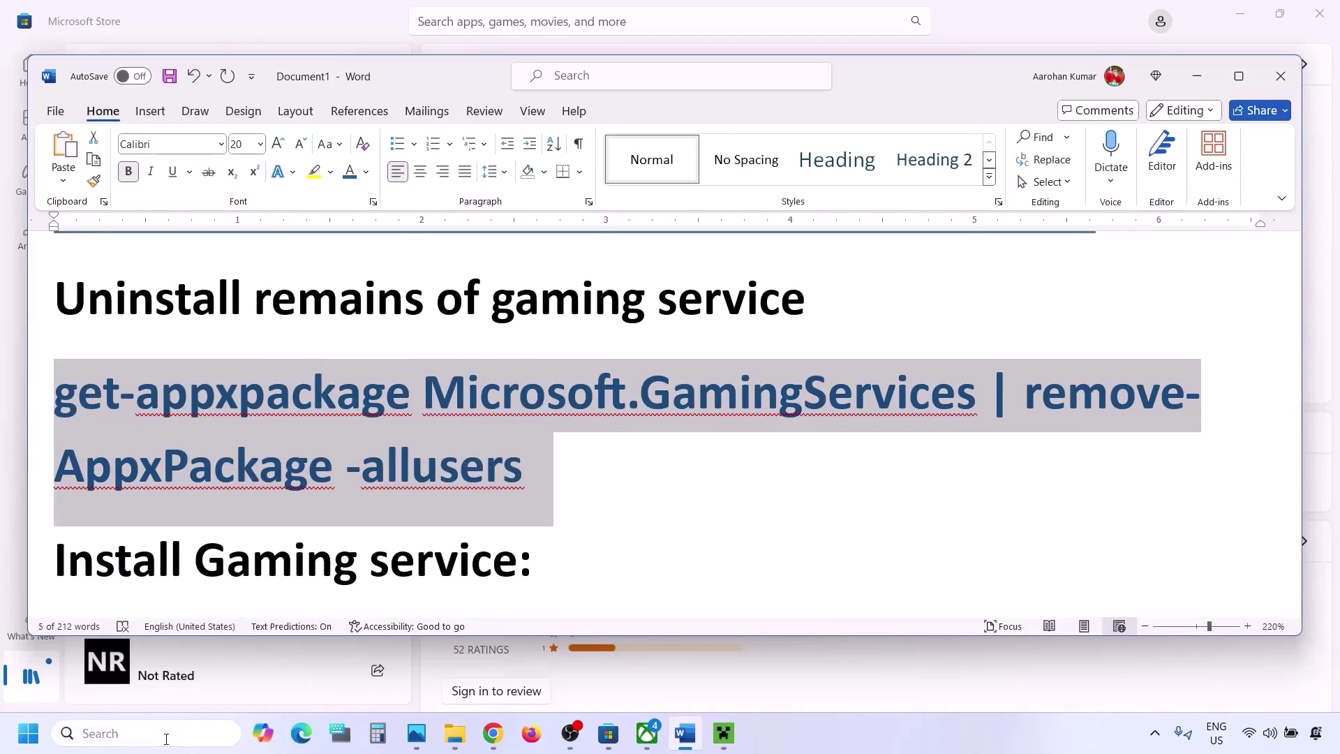
Step: Launch Windows PowerShell as administrator from a 'powershell' search
click(165, 734)
text(powershell)
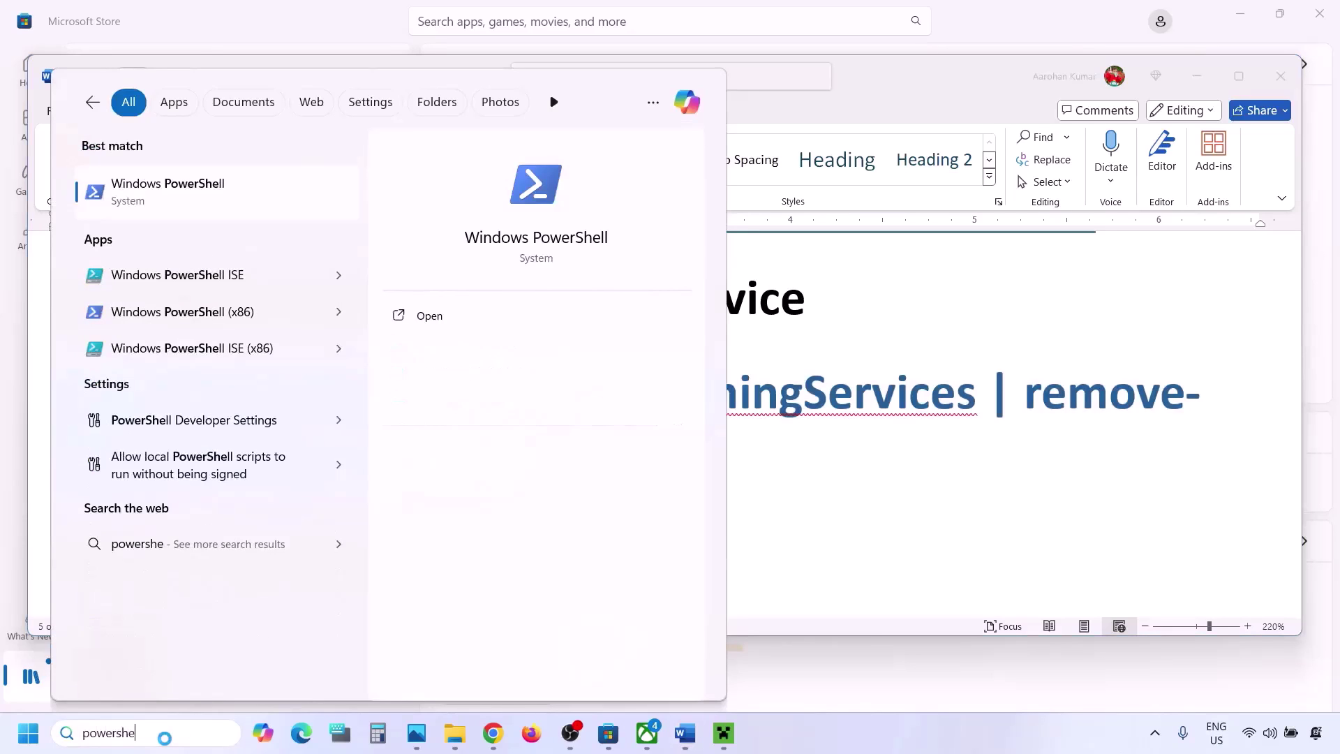
right_click(225, 180)
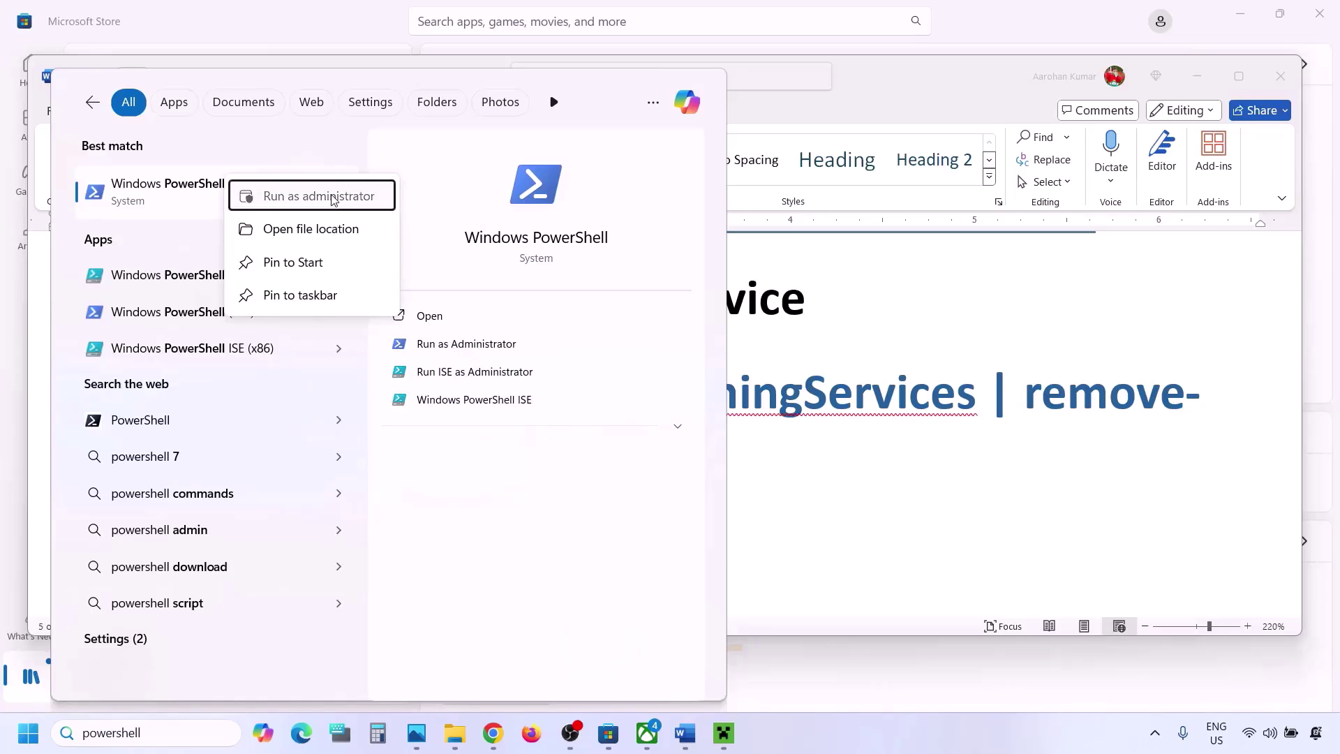
click(359, 194)
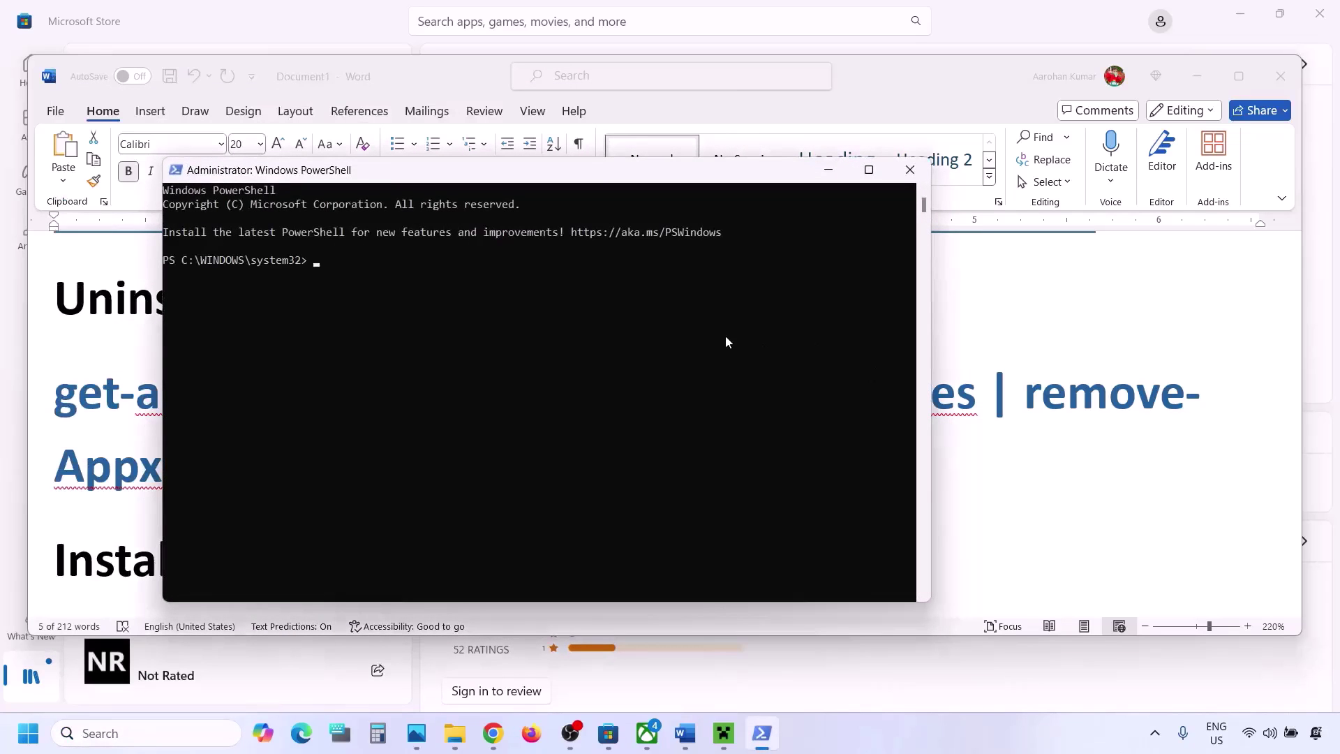
Step: Paste and run the Gaming Services removal command, then return to the Word notes
right_click(726, 335)
key(Return)
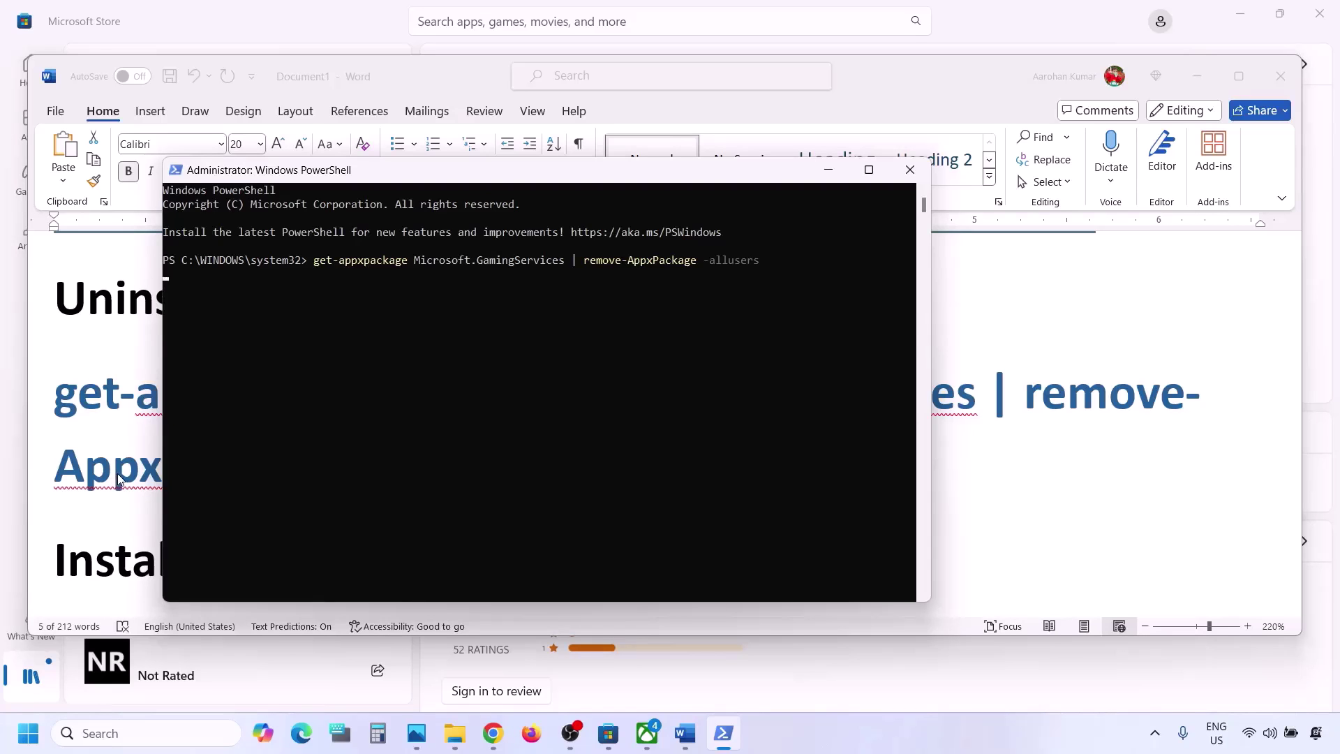
key(alt+Tab)
Step: Copy the 'start ms-windows-store://pdp/?productid=9MWPM2CQNLHN' command from the Word notes
scroll(316, 455, down, 4)
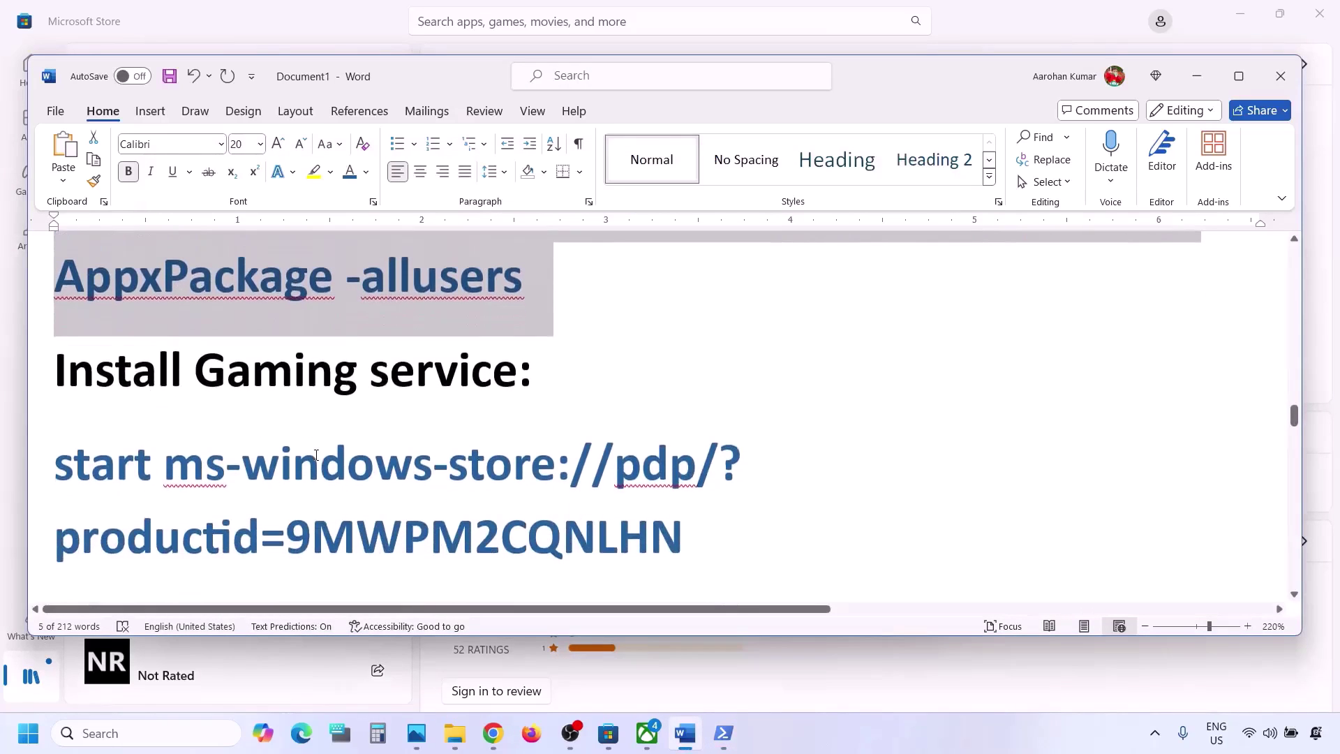
scroll(697, 469, up, 2)
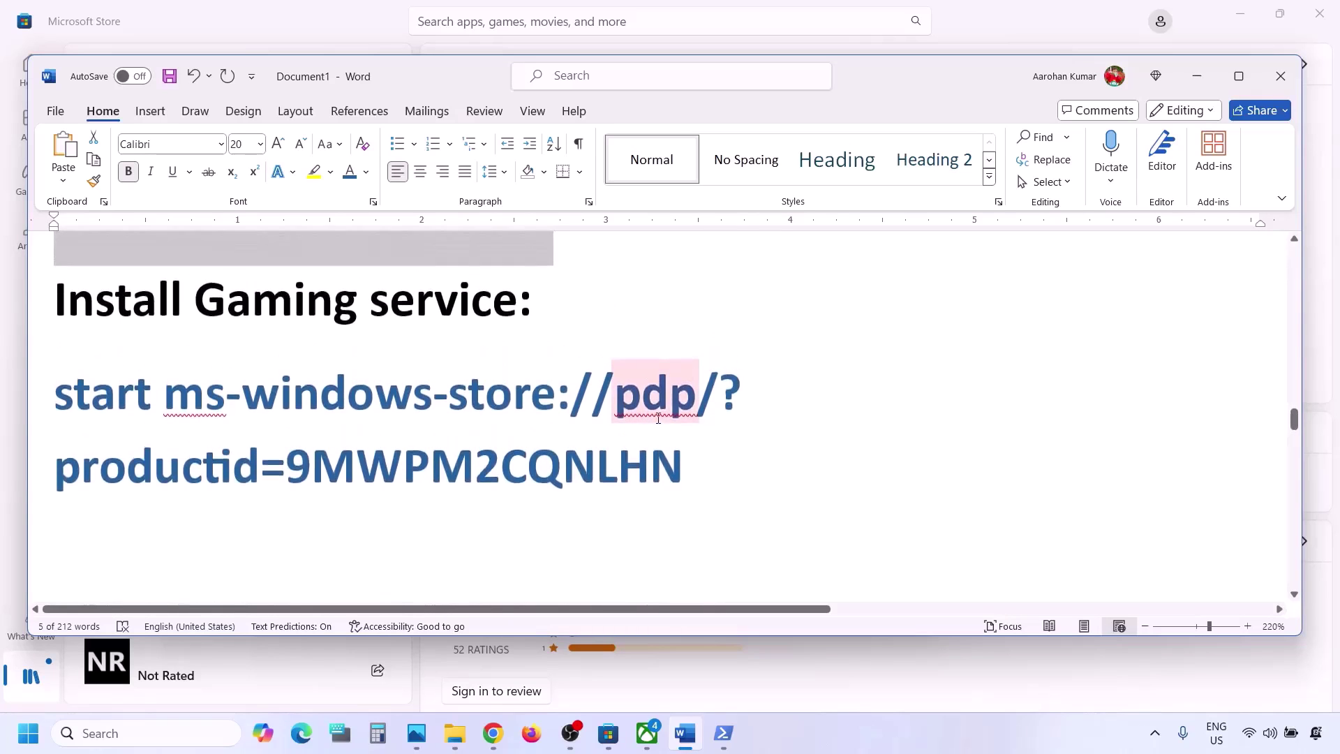
drag(697, 468, 93, 364)
right_click(93, 365)
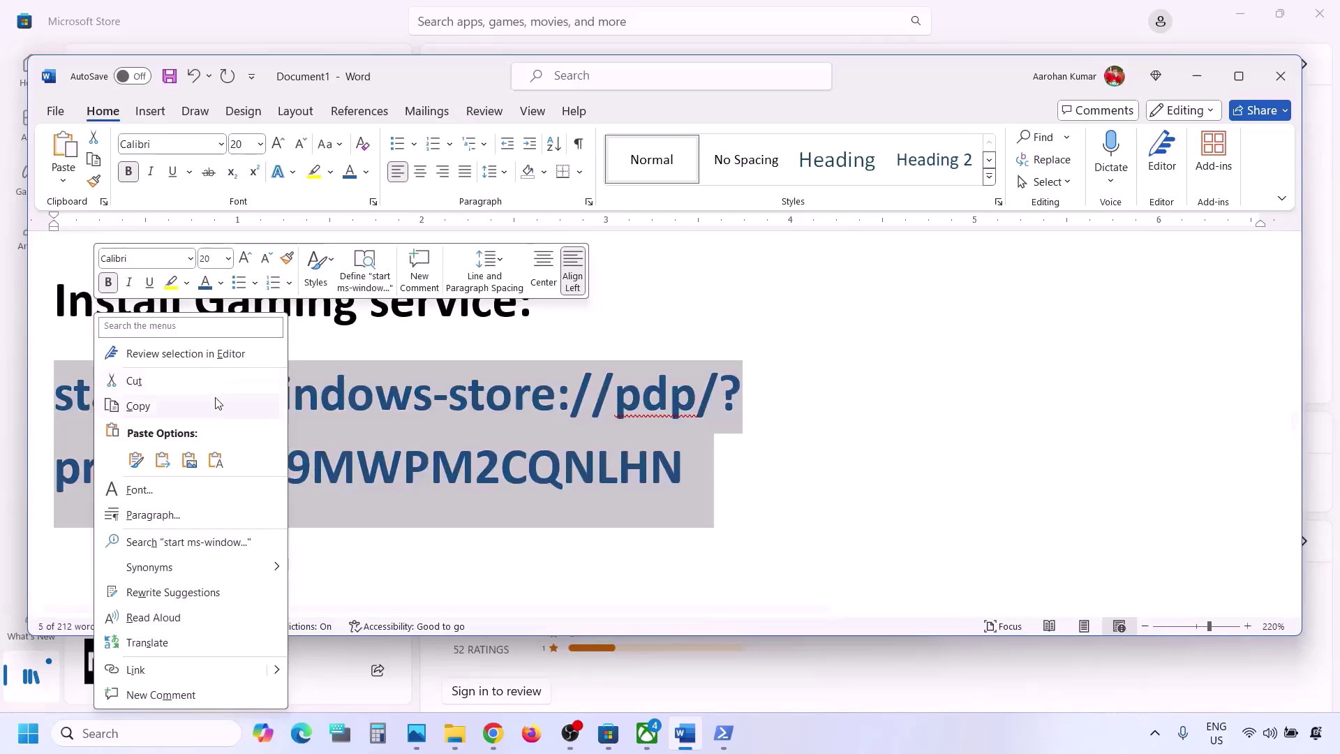
click(194, 411)
Step: Let the removal finish, then paste and run the start command in PowerShell
click(718, 731)
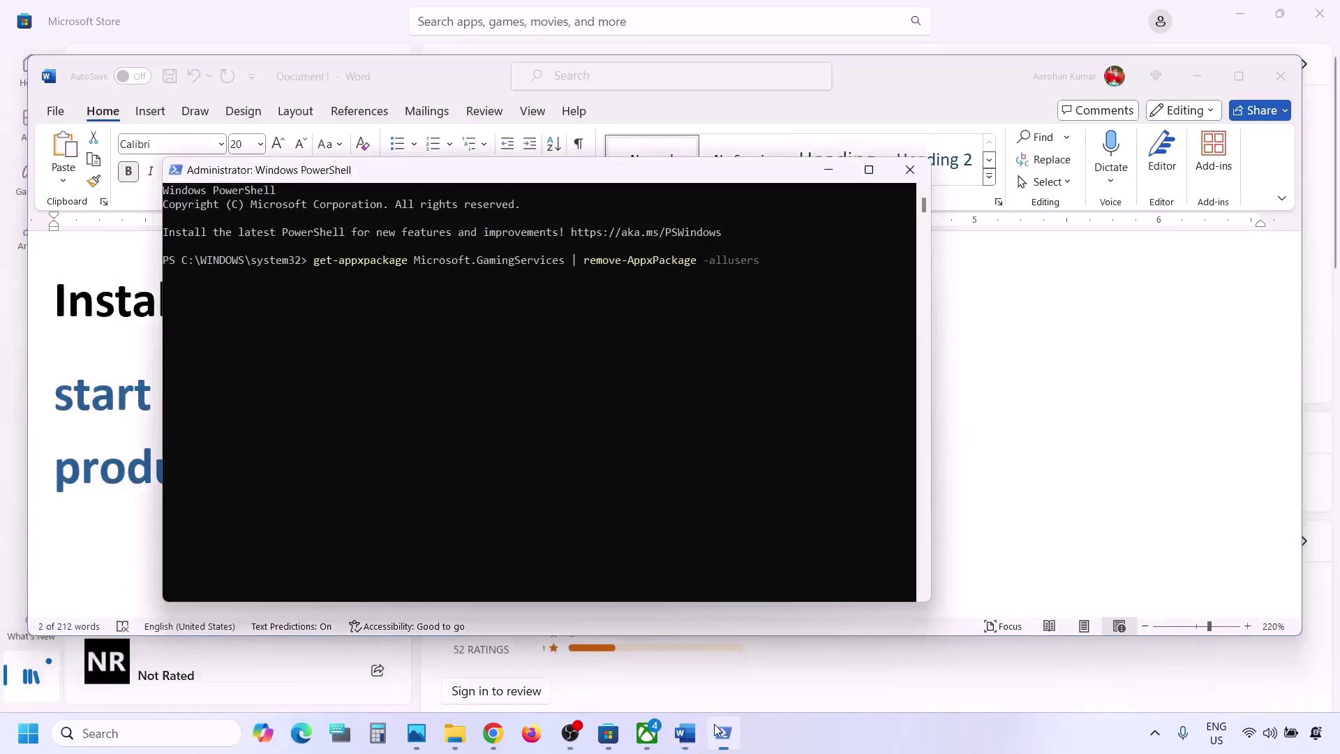
key(Return)
click(819, 747)
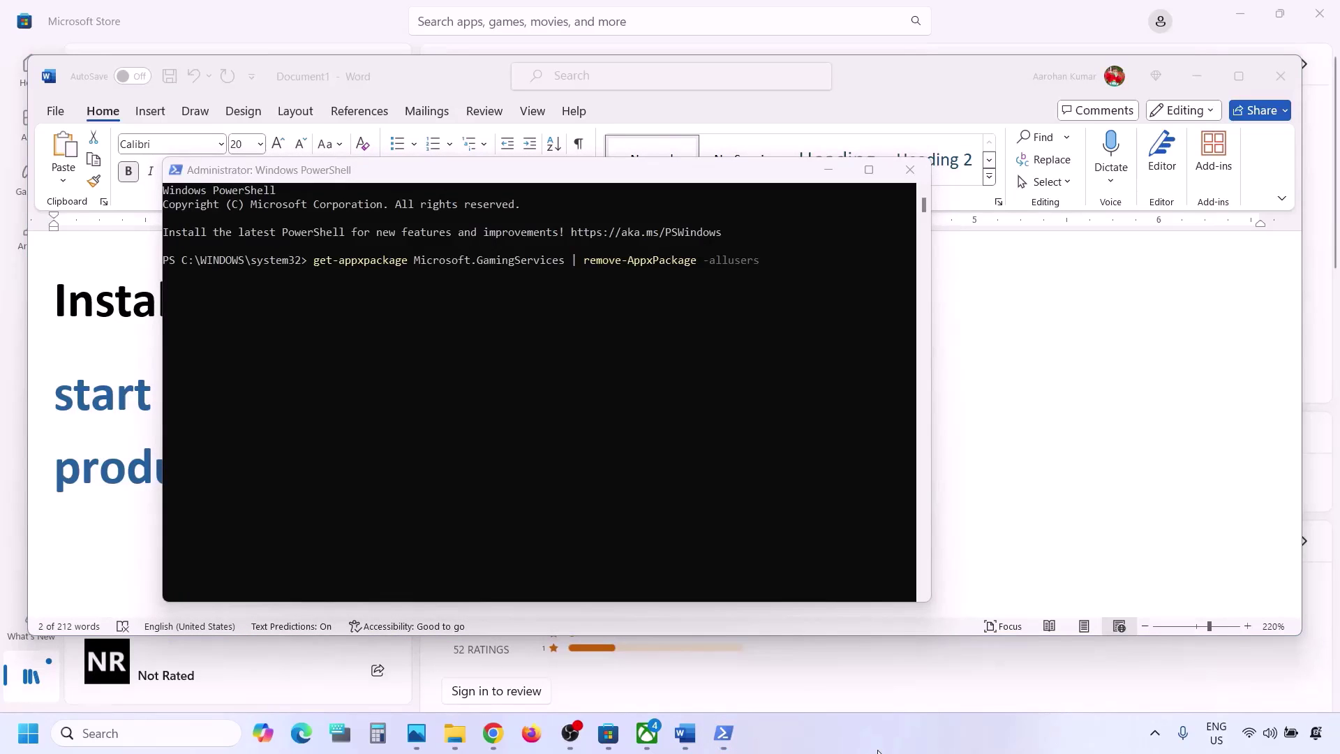
click(532, 387)
right_click(532, 386)
key(Return)
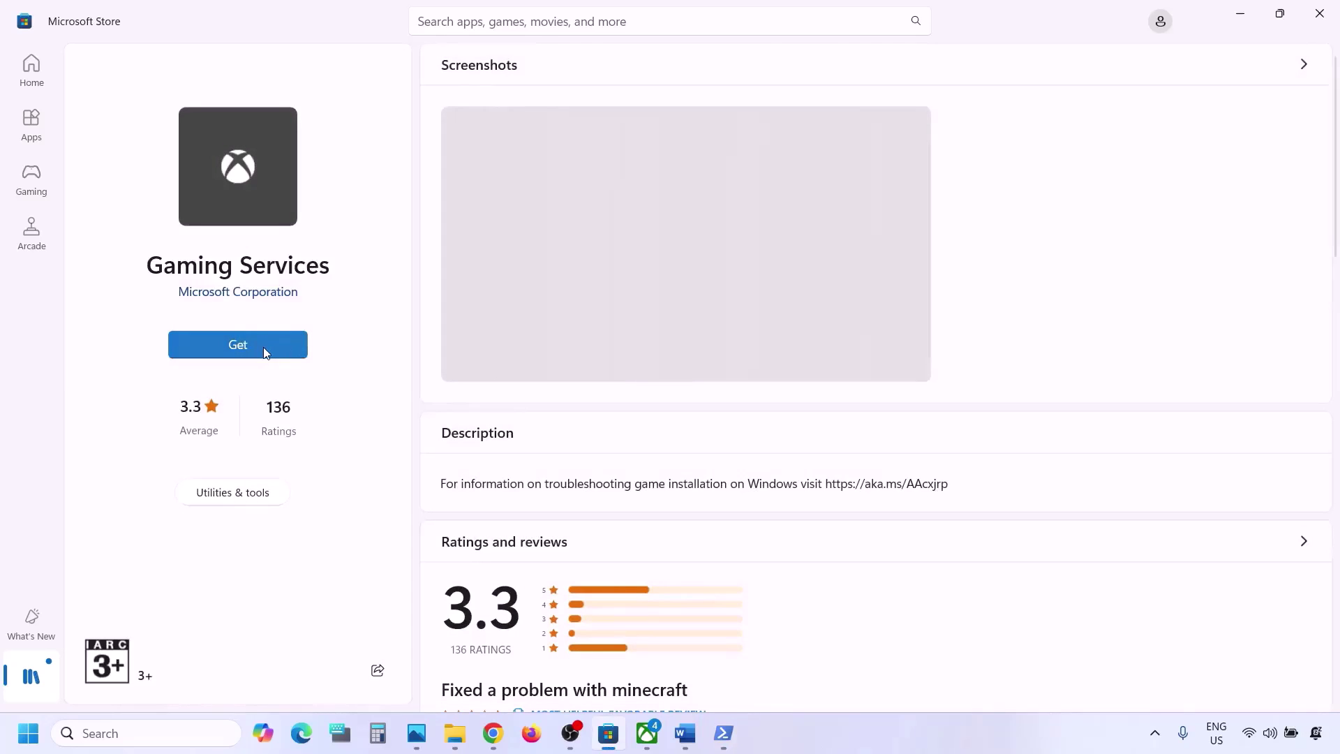
Step: Click Get on the Gaming Services page to start its 50.30 MB download
click(264, 347)
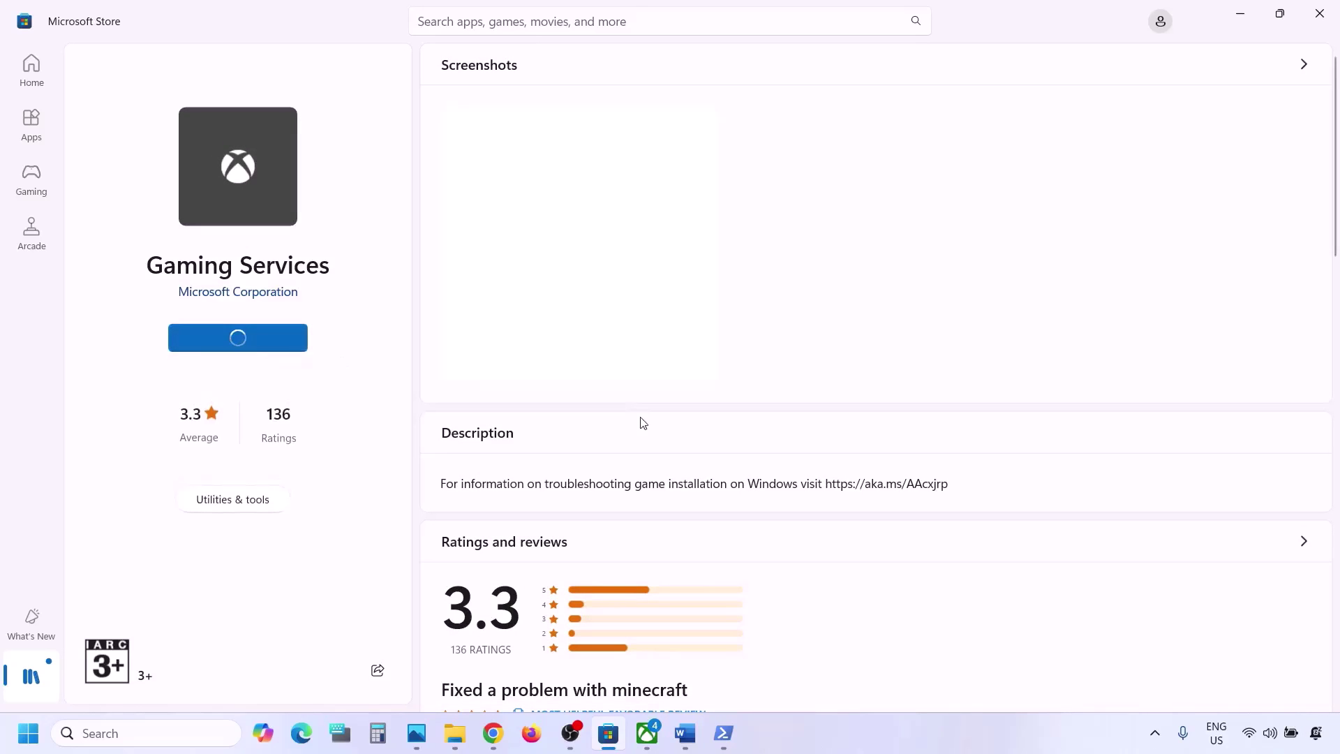